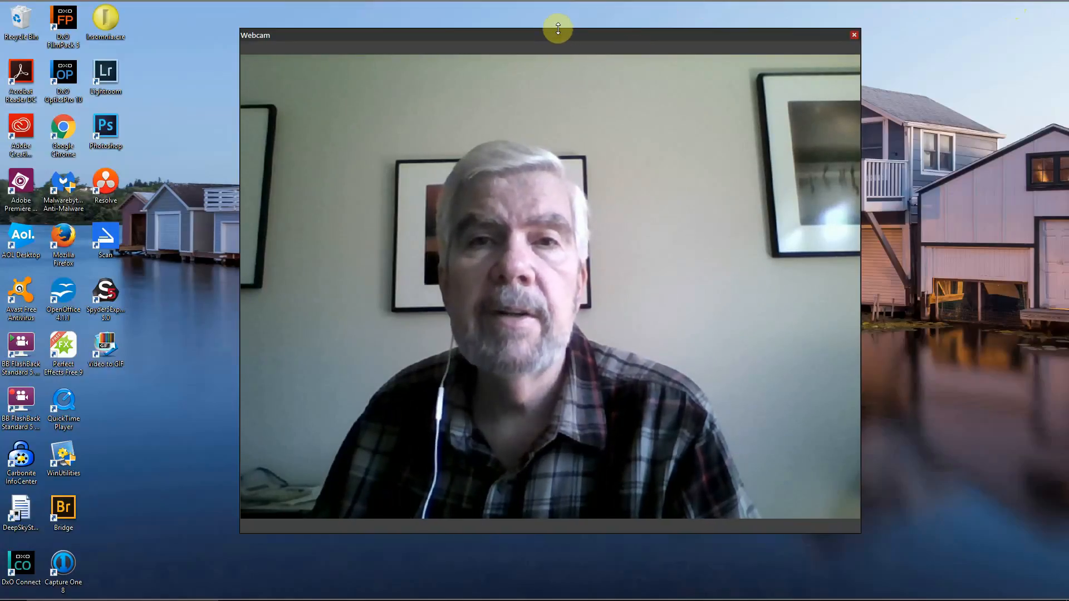
Step: Shrink the webcam window and move it into a corner so the desktop is clear
drag(558, 27, 529, 395)
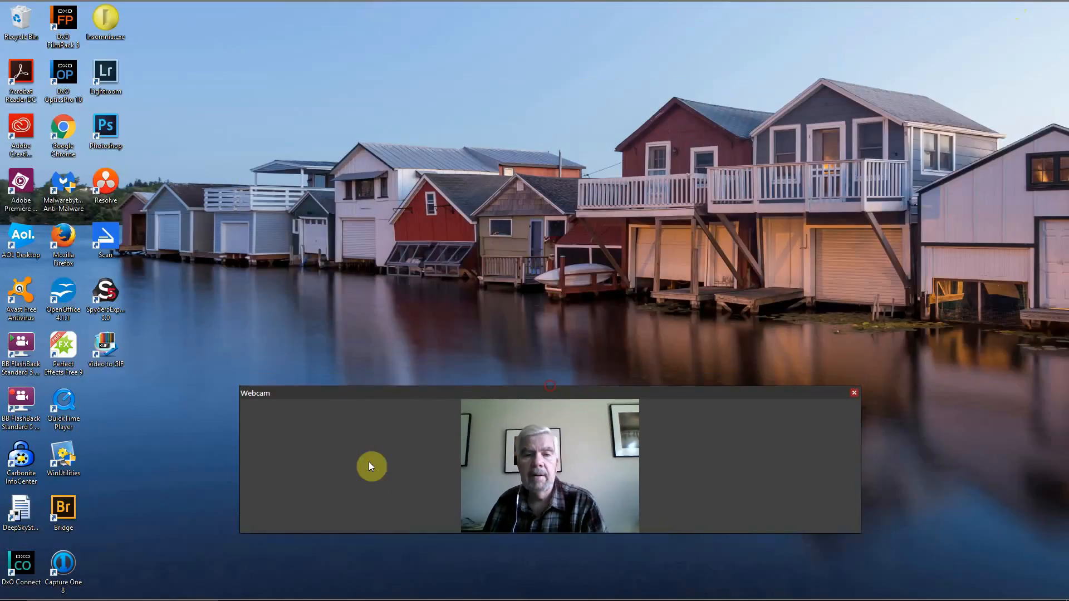
drag(239, 479, 671, 468)
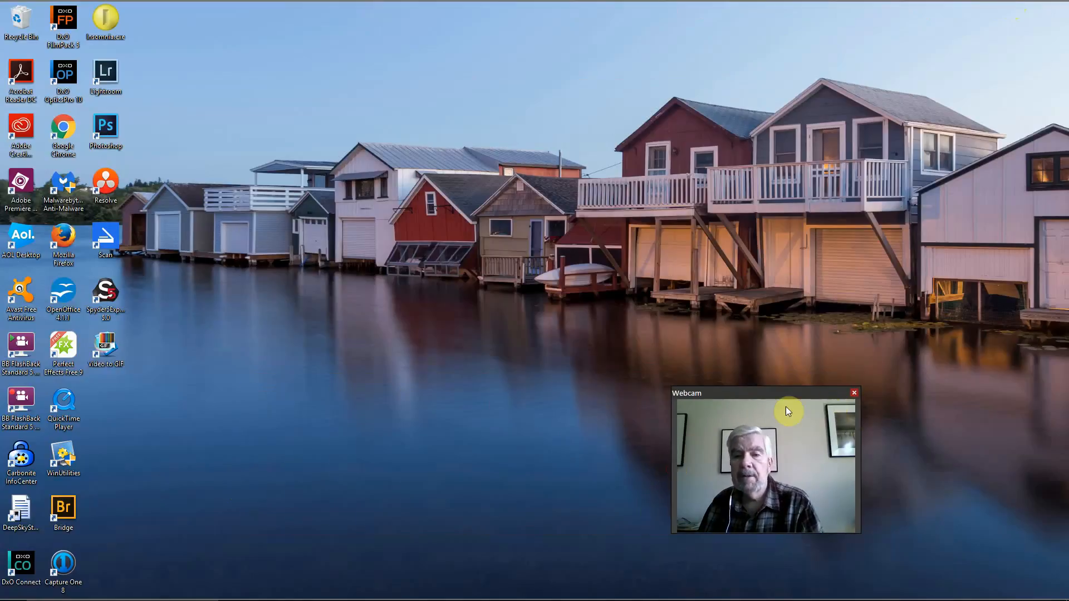
drag(775, 396, 977, 464)
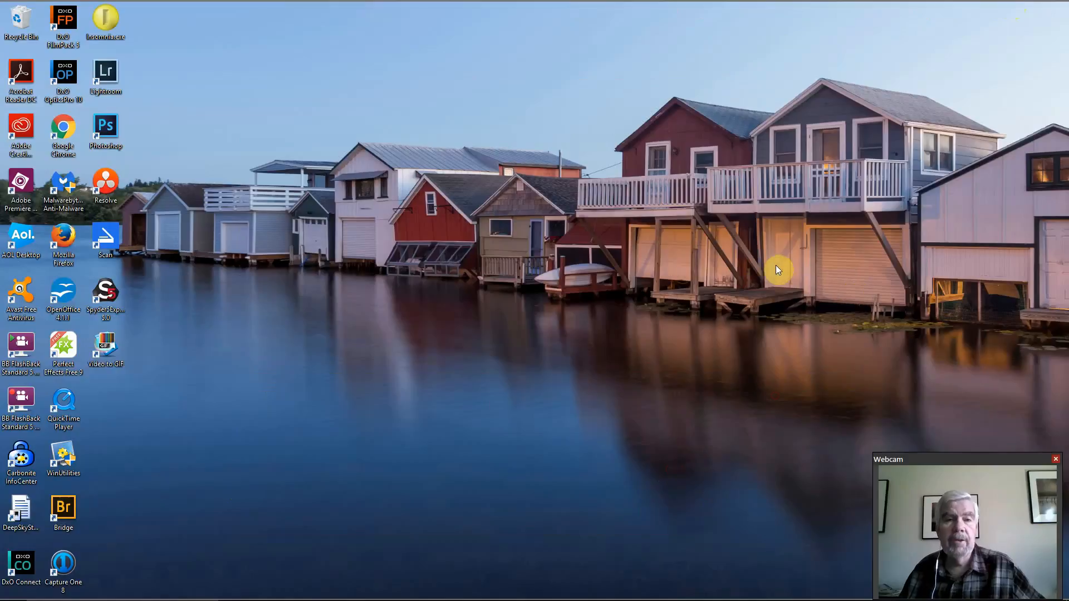
Step: Switch to the Adobe Bridge window showing the RAW Files folder
mouse_move(413, 599)
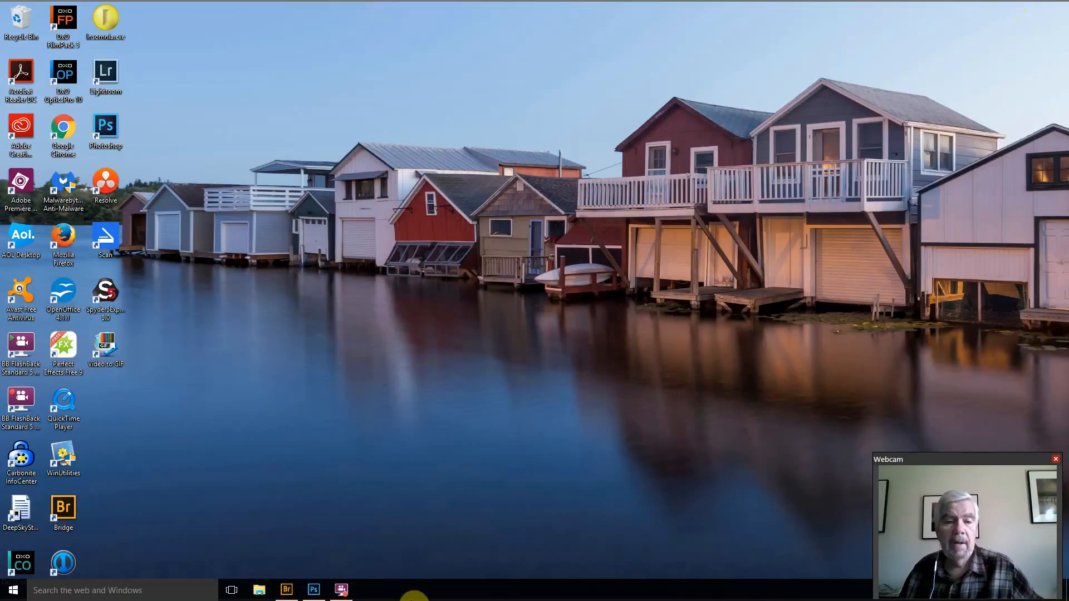
mouse_move(284, 595)
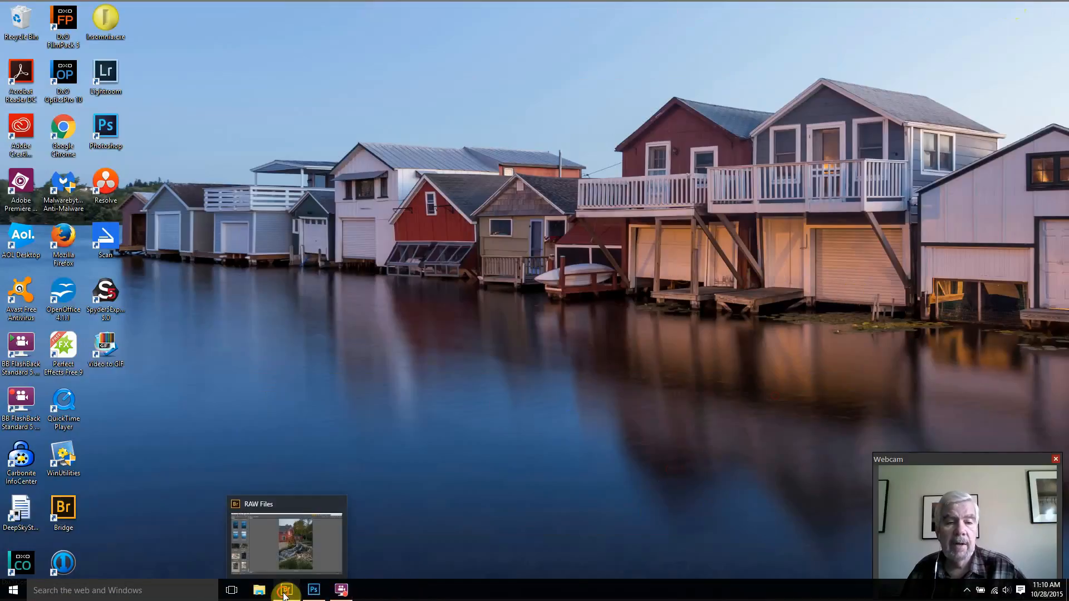
click(315, 548)
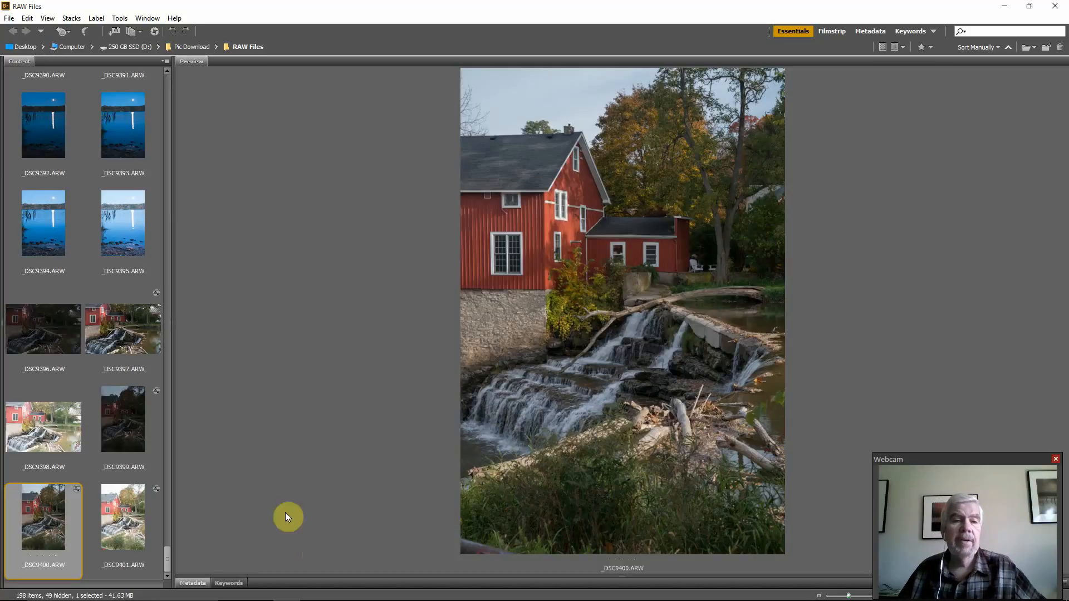
Step: Preview the mill exposures _DSC9399.ARW and _DSC9401.ARW, and open _DSC9400.ARW in Camera Raw
click(132, 445)
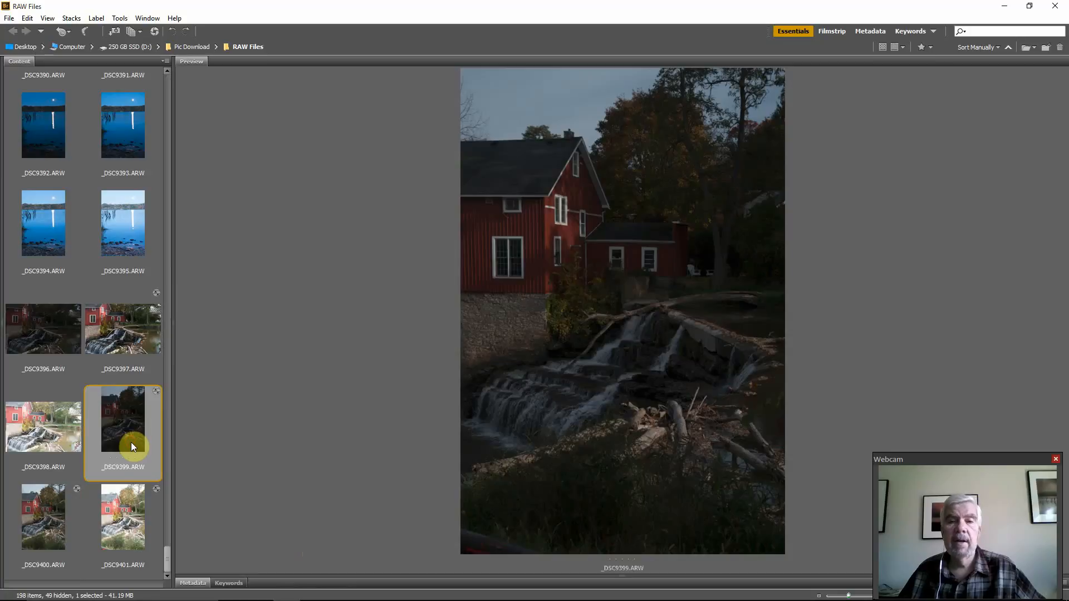
click(126, 516)
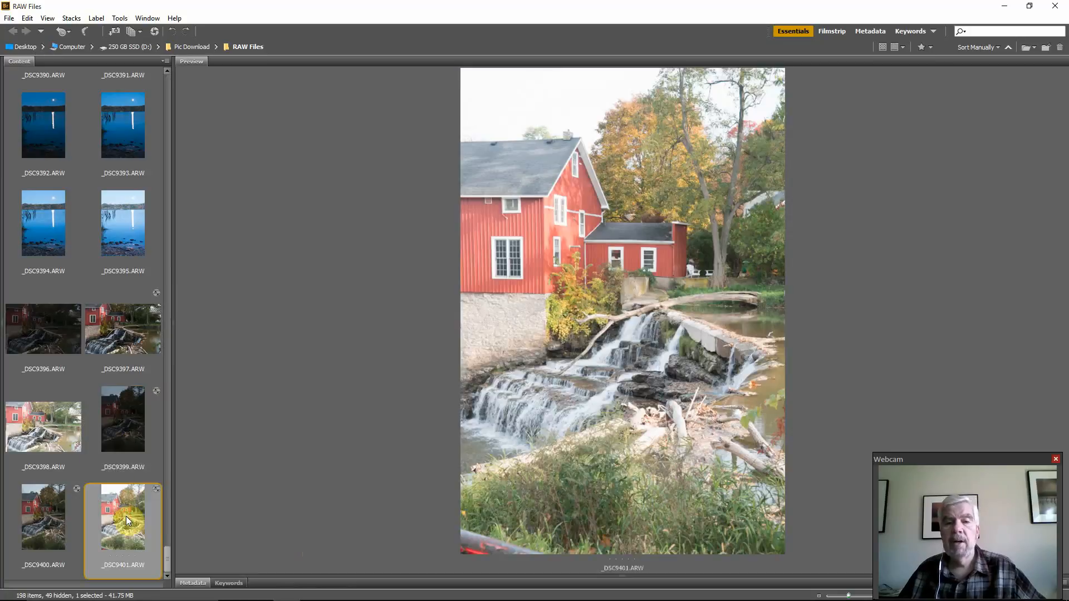
click(52, 512)
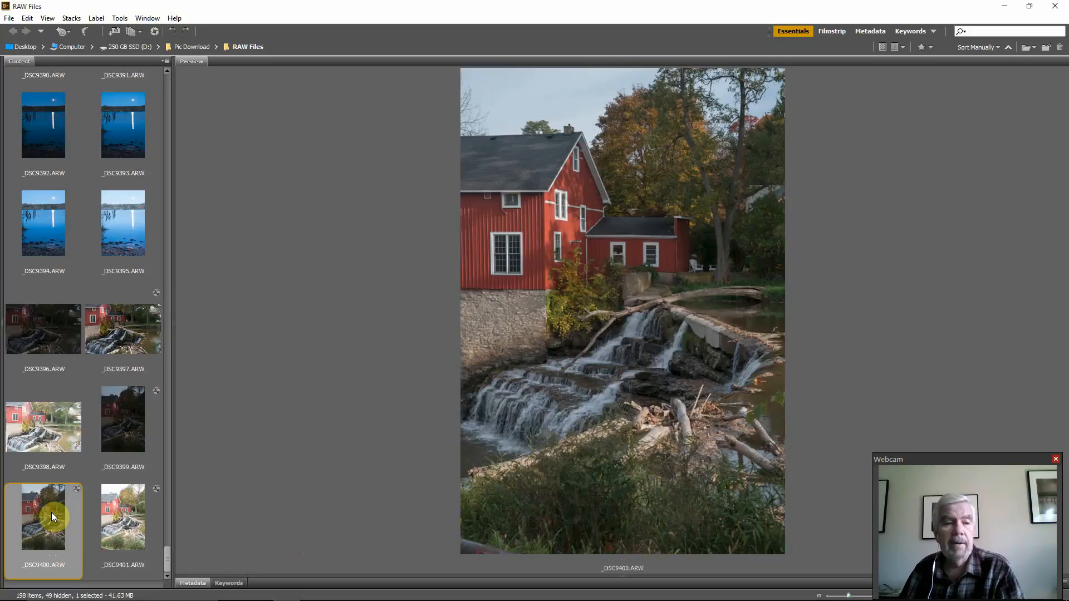
right_click(45, 493)
click(131, 224)
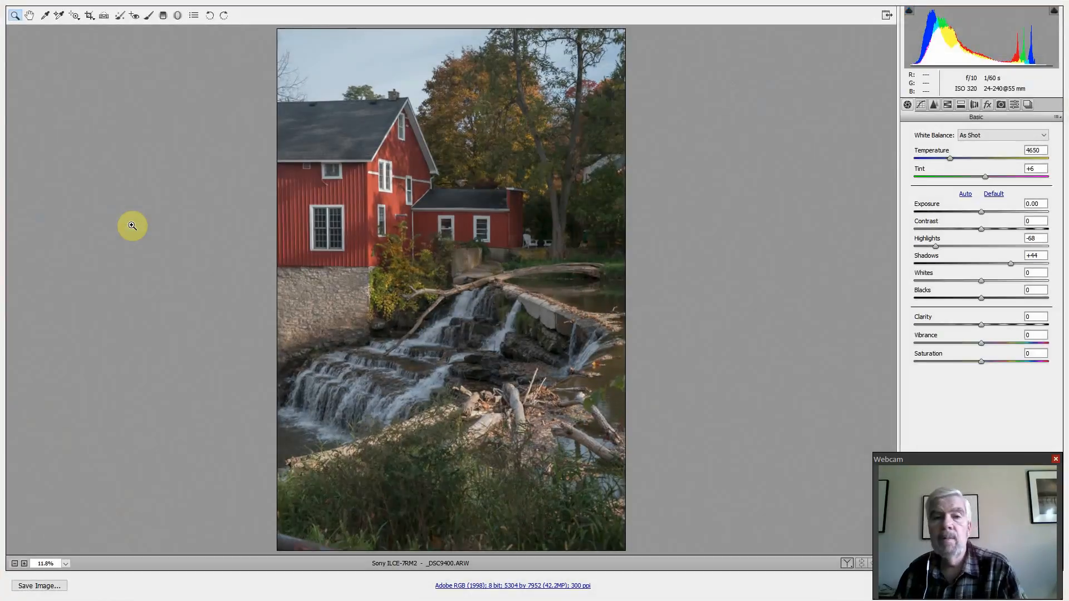
Step: Enable lens profile corrections and inspect the tree branches at the photo's upper right for chromatic aberration
click(975, 106)
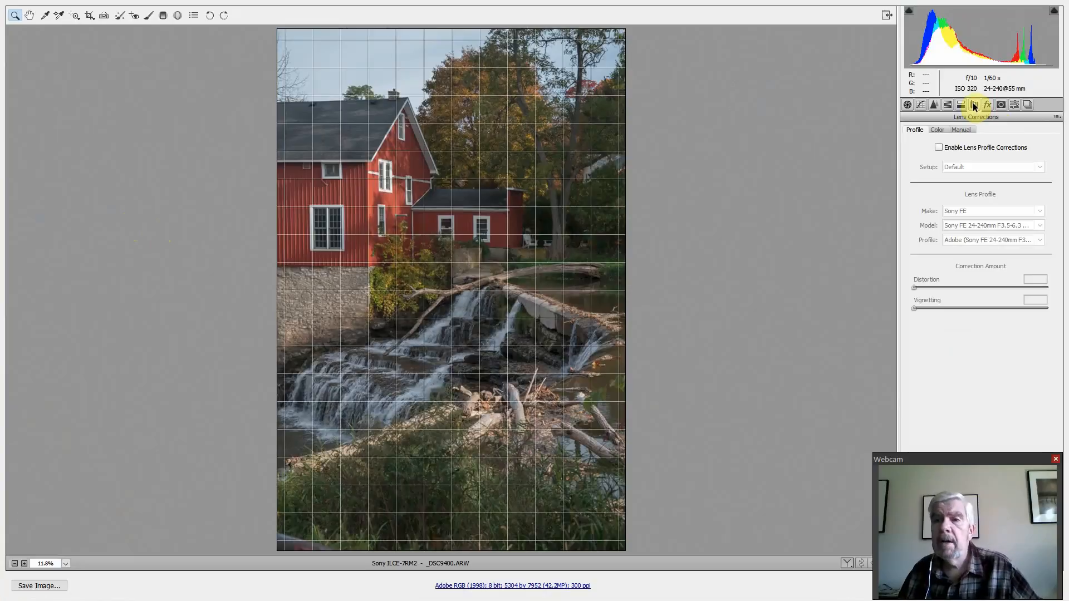
click(938, 148)
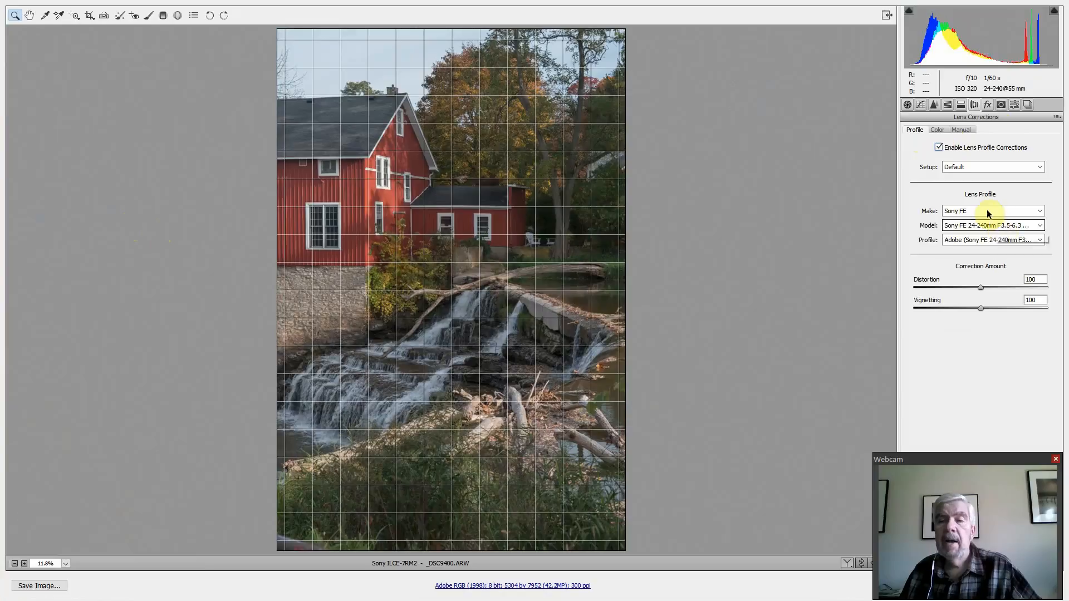
click(937, 131)
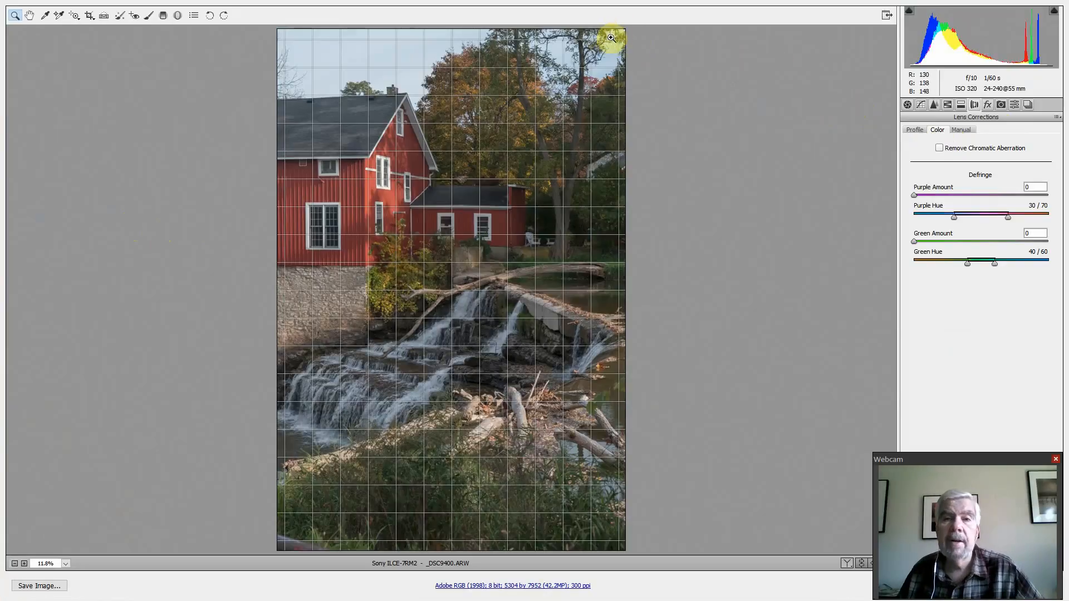
drag(616, 33, 783, 52)
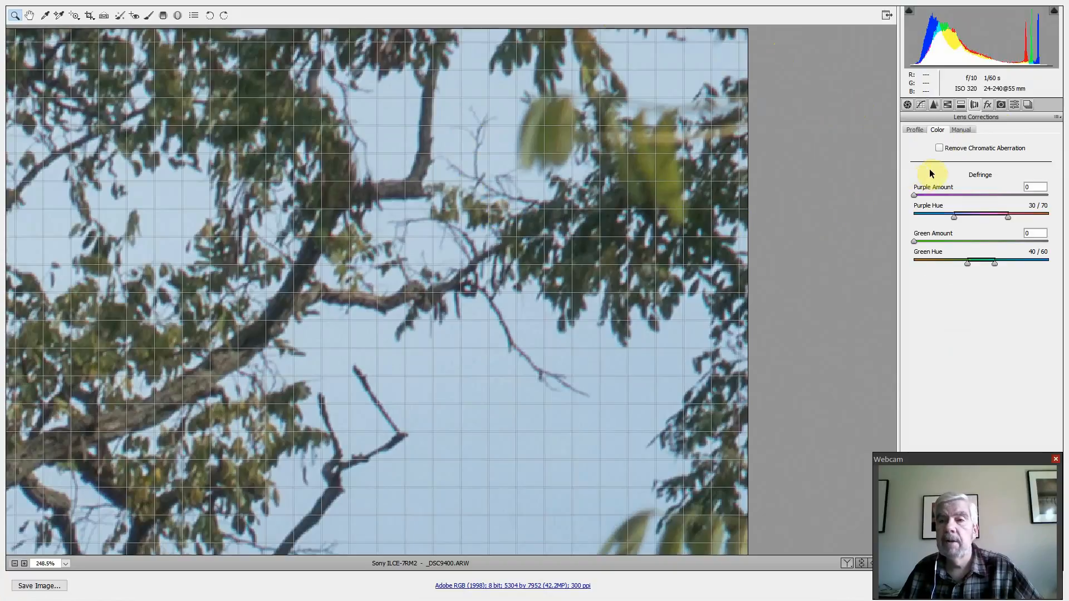
Step: Set Highlights to -68 and Shadows to +52 in the basic adjustments
click(907, 106)
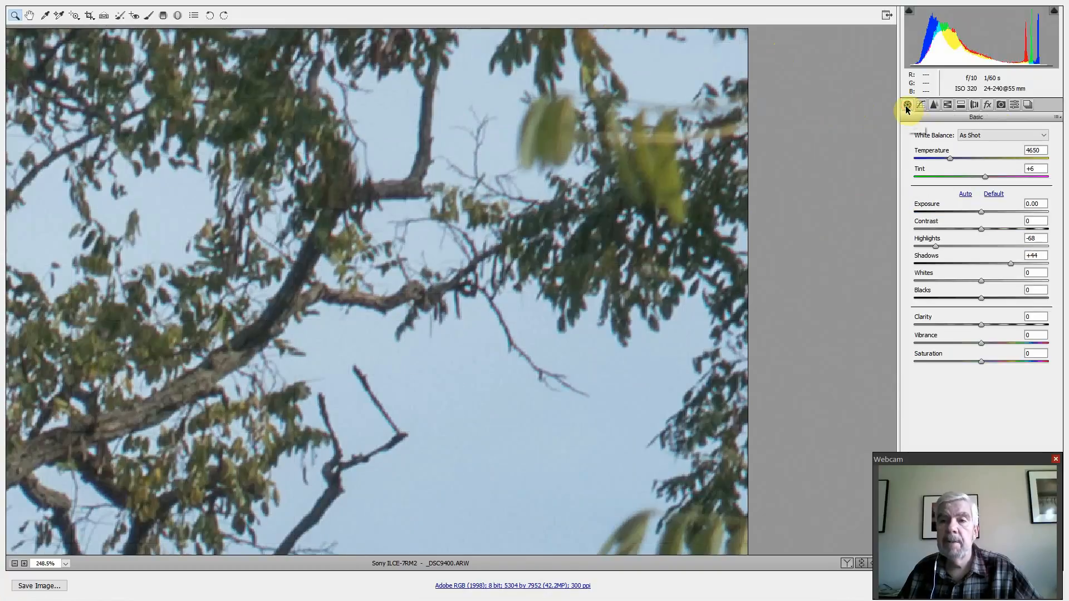
right_click(703, 142)
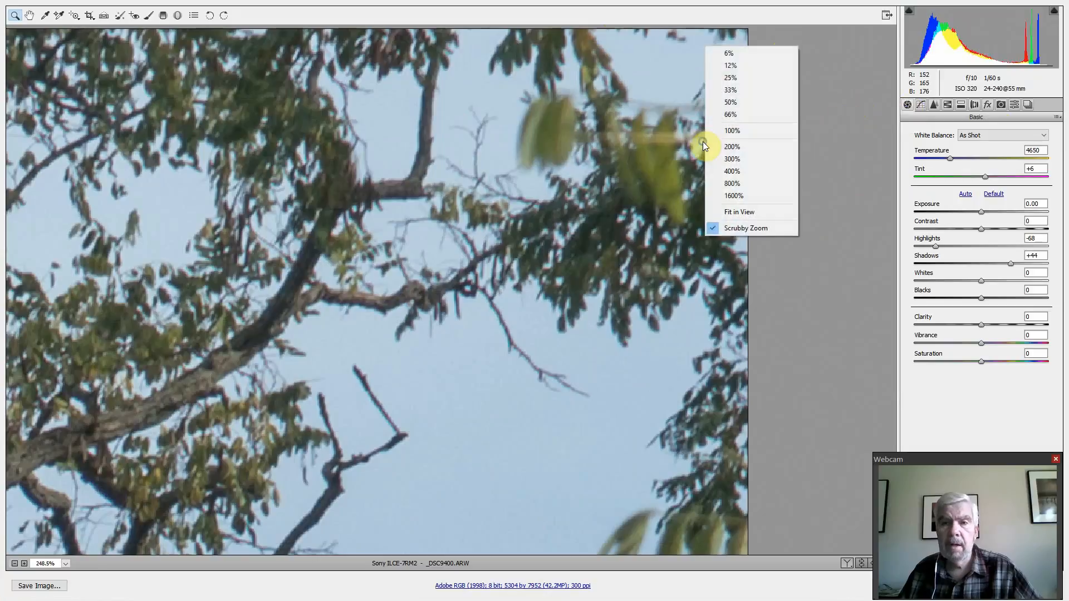
click(735, 212)
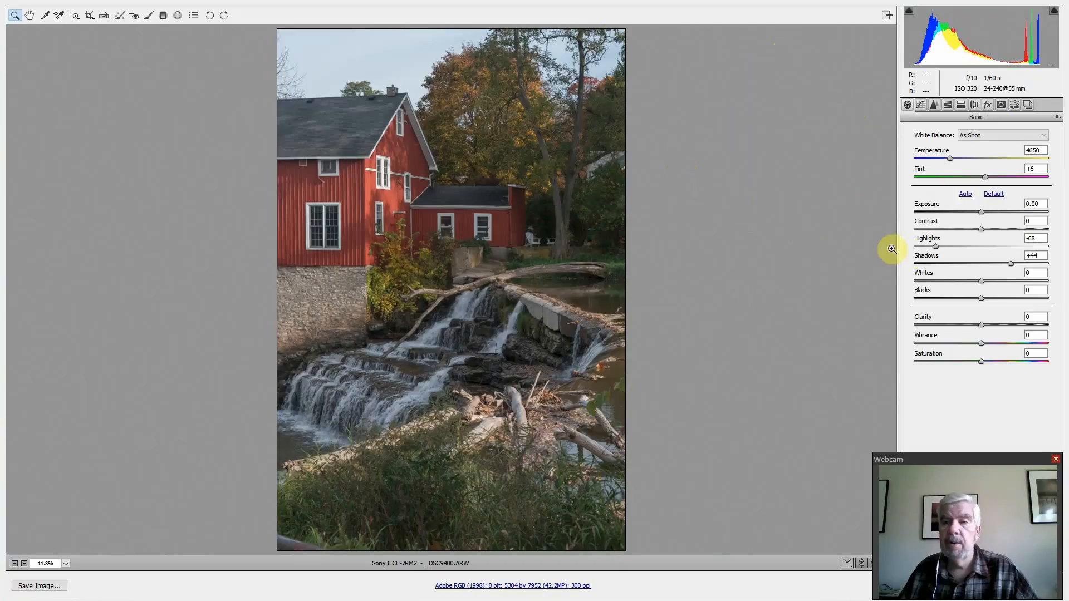
drag(937, 249, 935, 249)
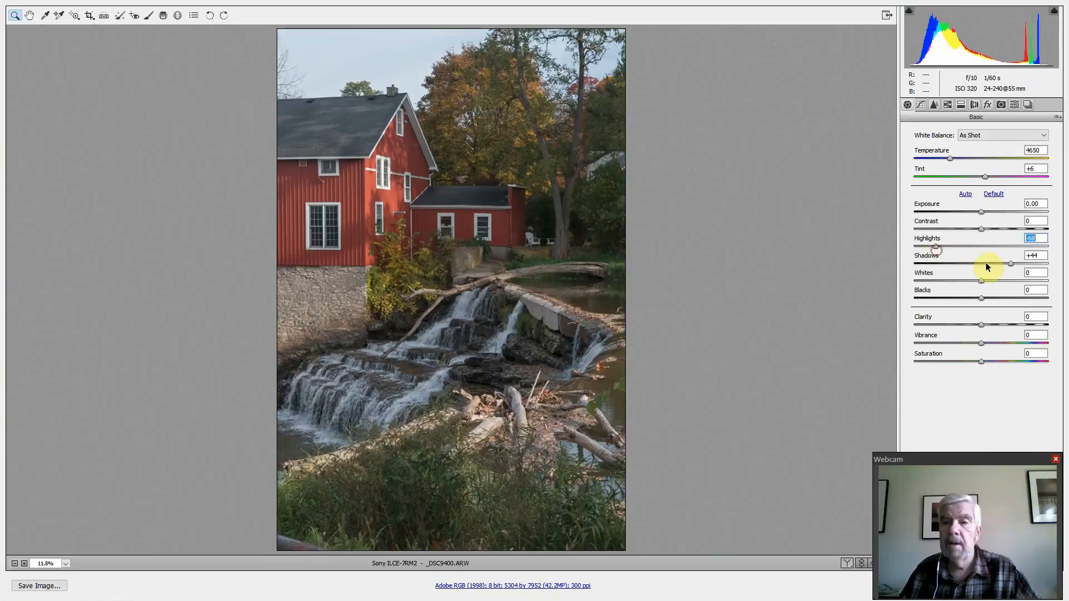
drag(1012, 267, 1017, 270)
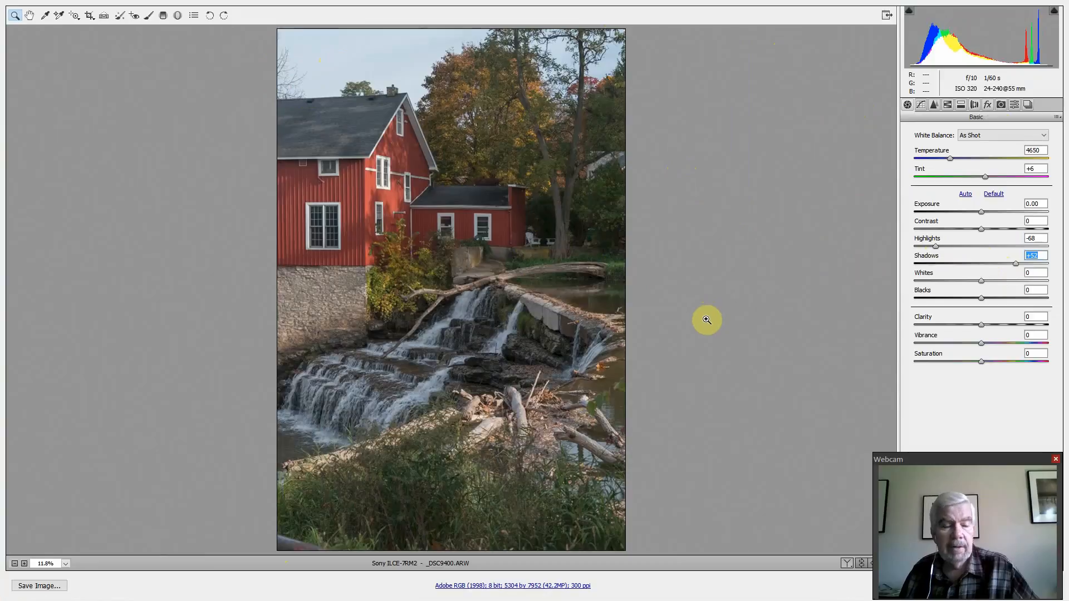
Step: Close the webcam window and open the adjusted mill photo in Photoshop
click(1003, 456)
drag(999, 449, 889, 383)
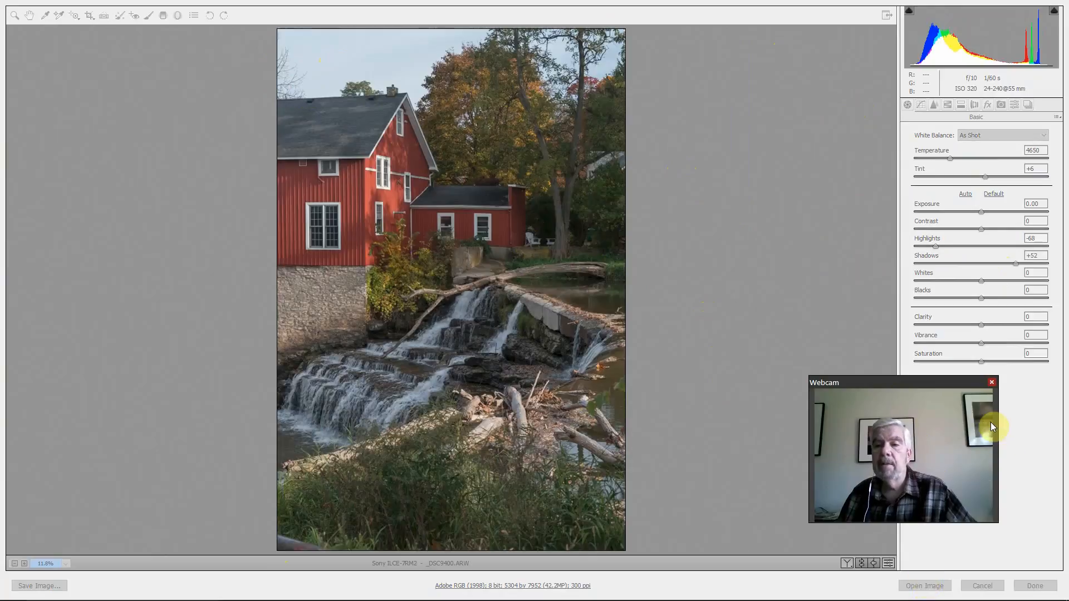
click(992, 383)
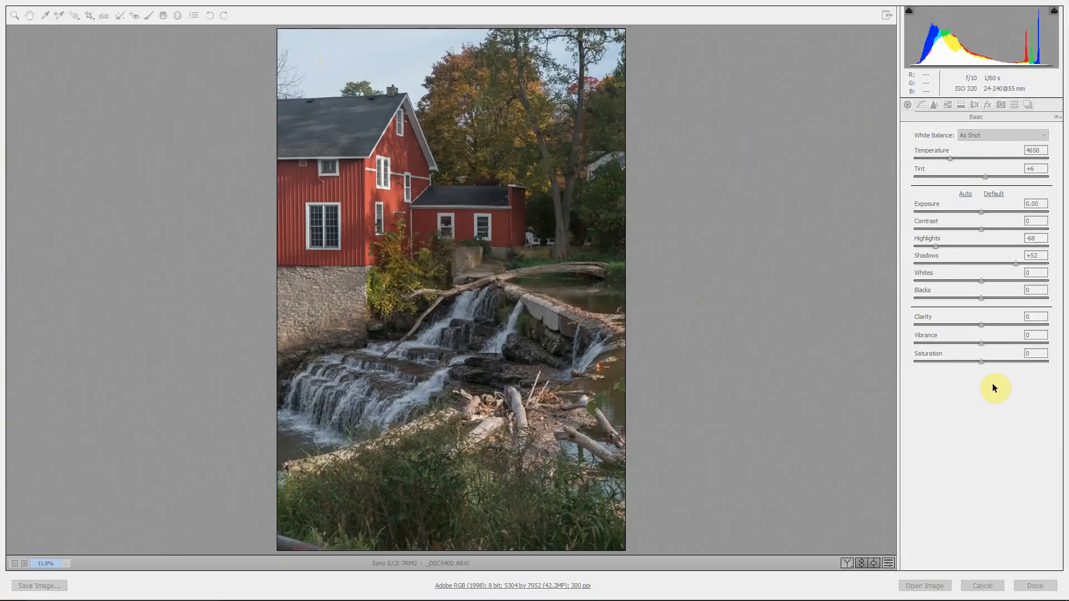
click(923, 588)
click(923, 589)
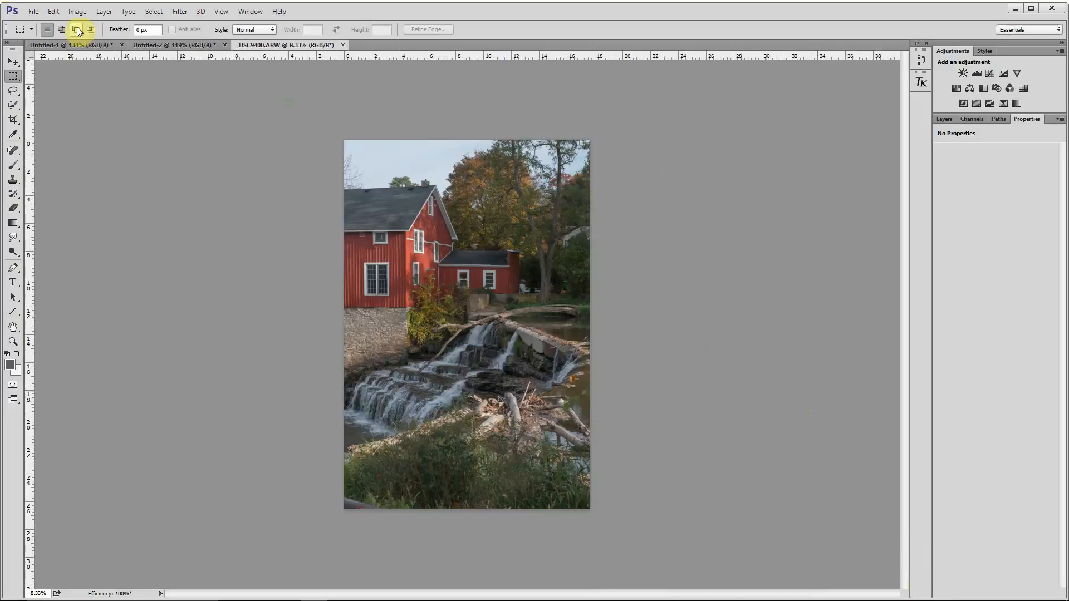
Step: Close the Untitled-1 and Untitled-2 documents without saving their changes
click(71, 43)
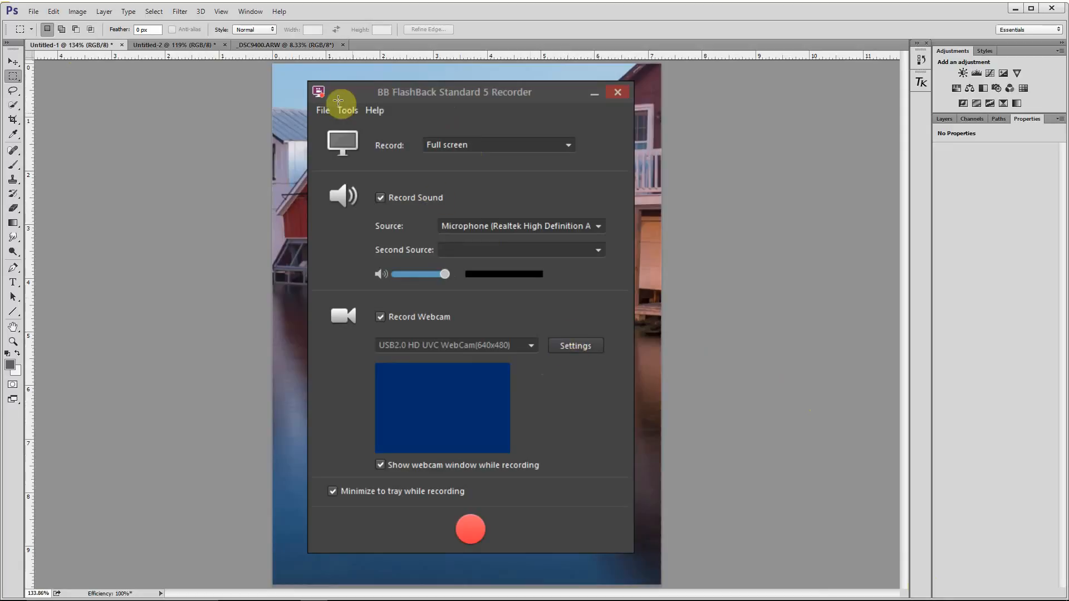
click(122, 49)
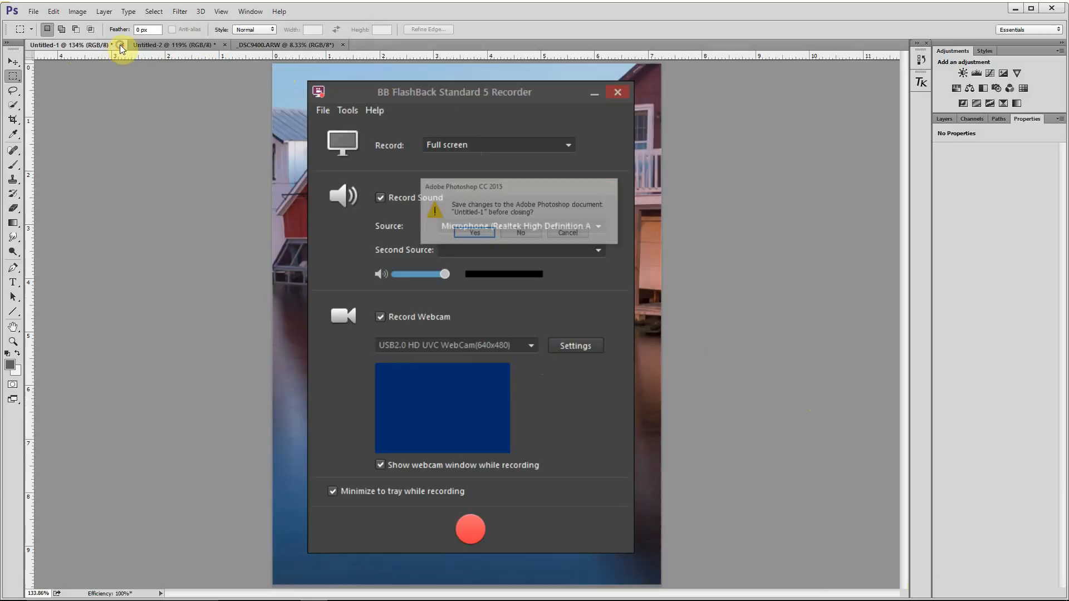
click(521, 233)
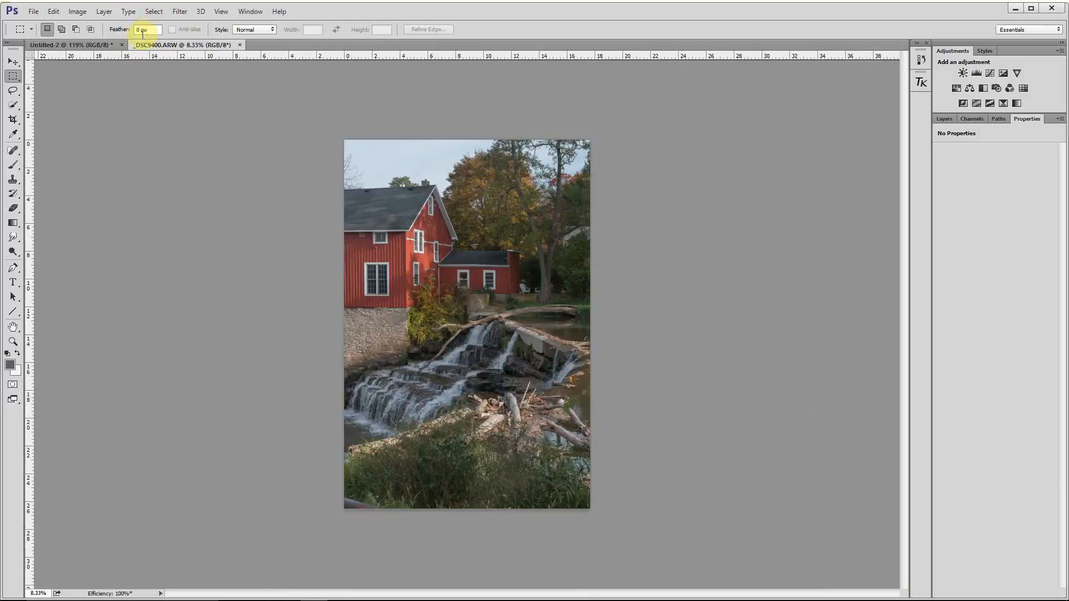
click(106, 49)
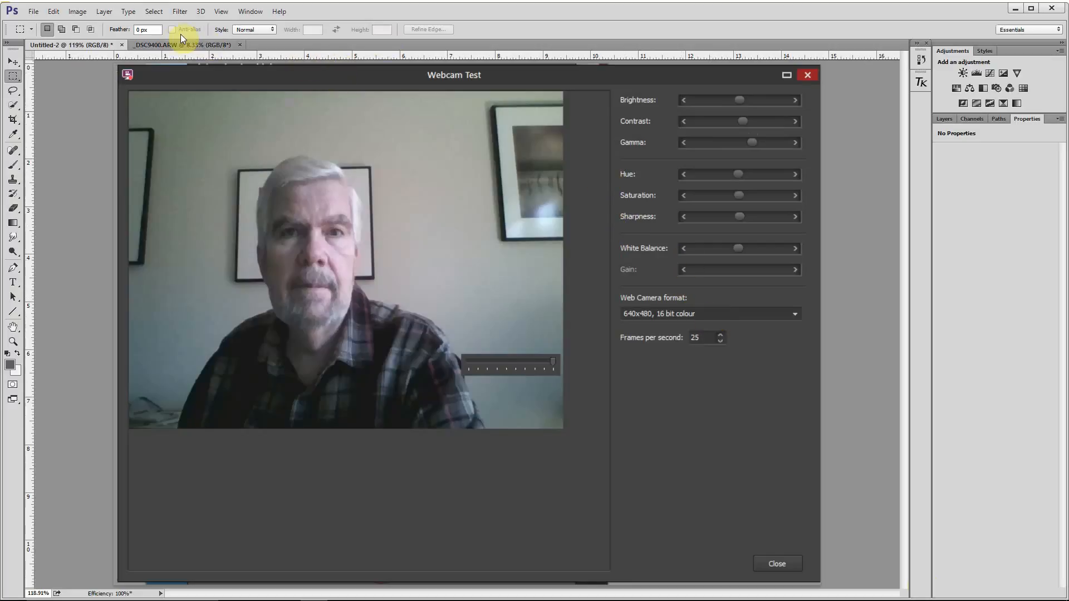
click(122, 44)
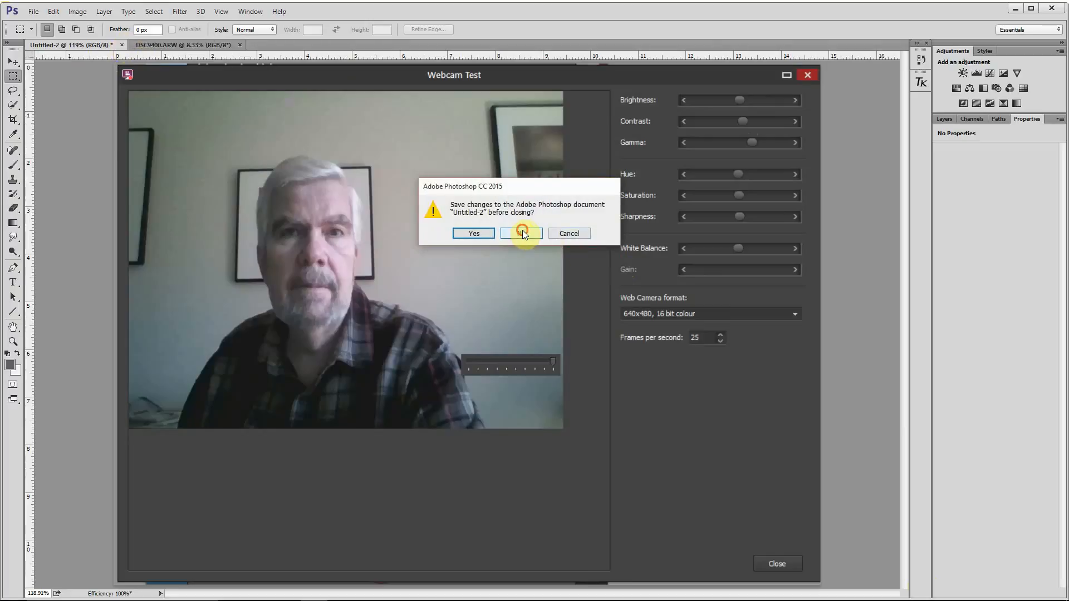
click(522, 233)
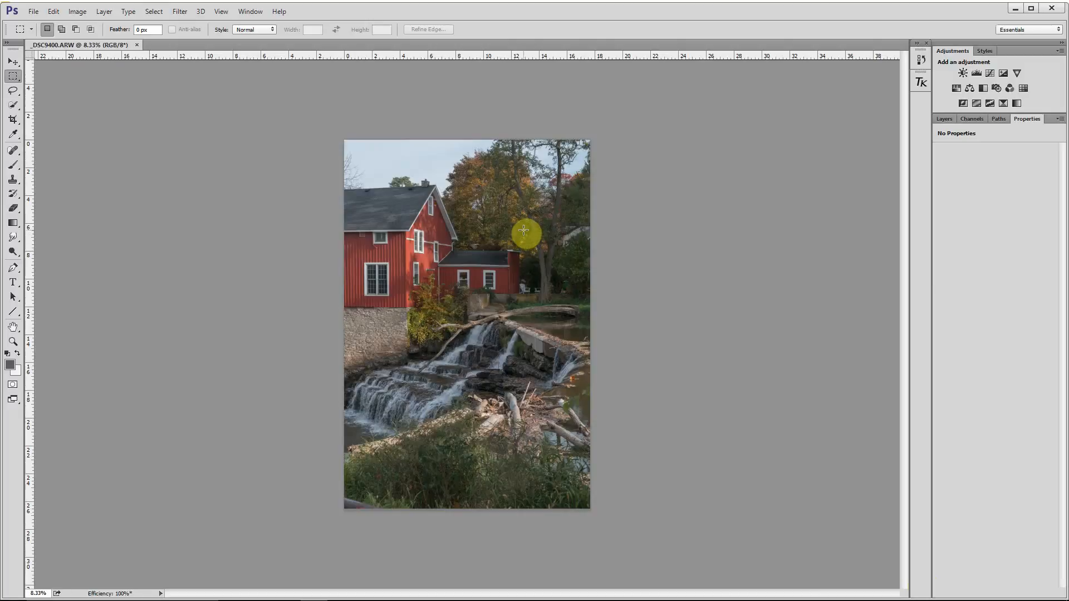
Step: Remove the blurred pipe from the photo's lower-left corner with the content-aware Spot Healing Brush
key(ctrl+0)
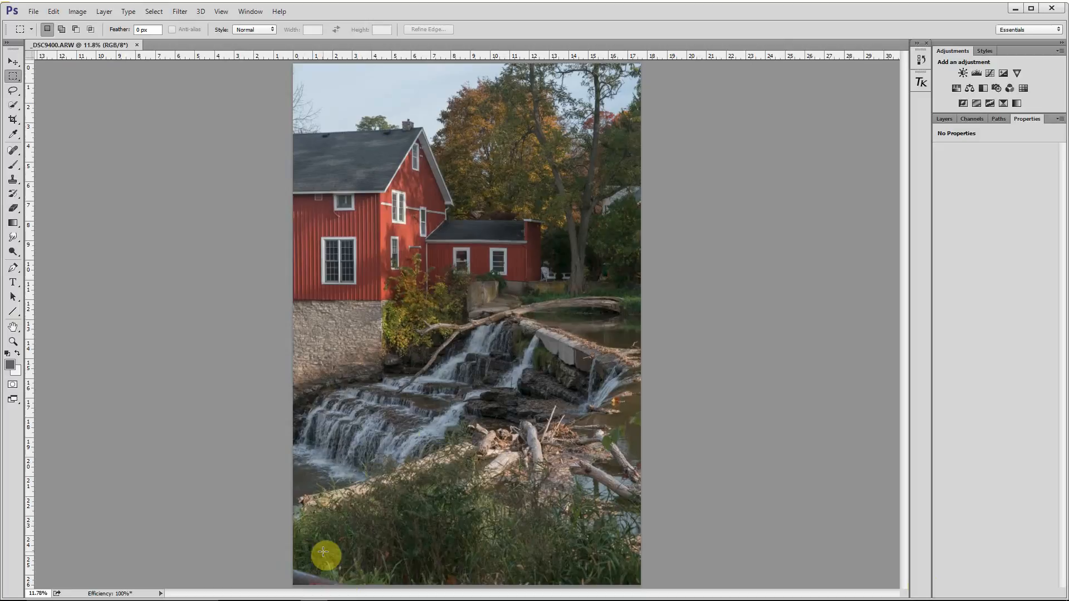
click(13, 342)
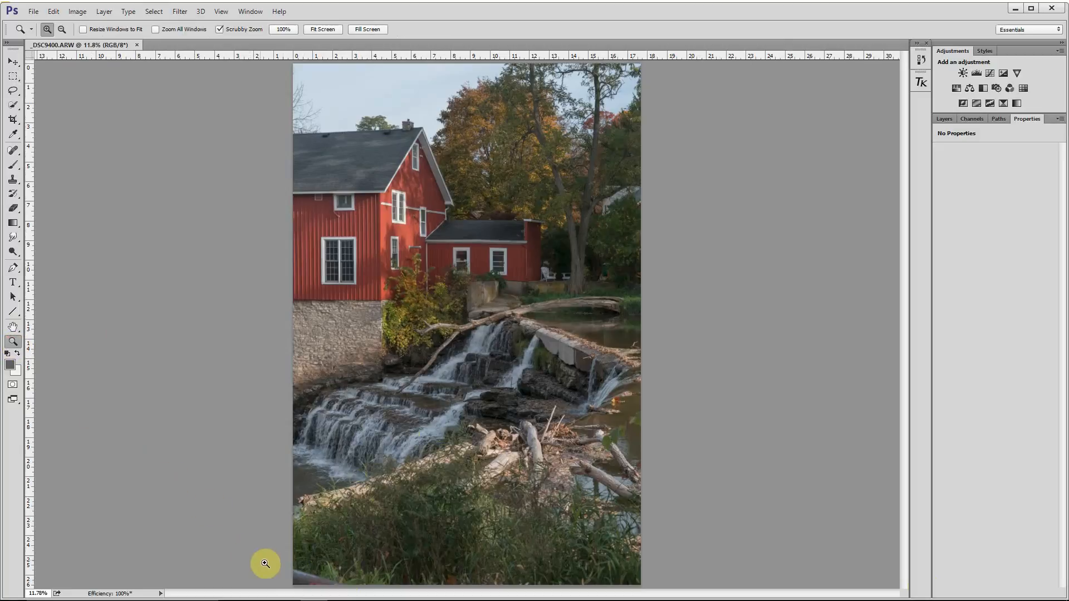
drag(303, 579, 416, 514)
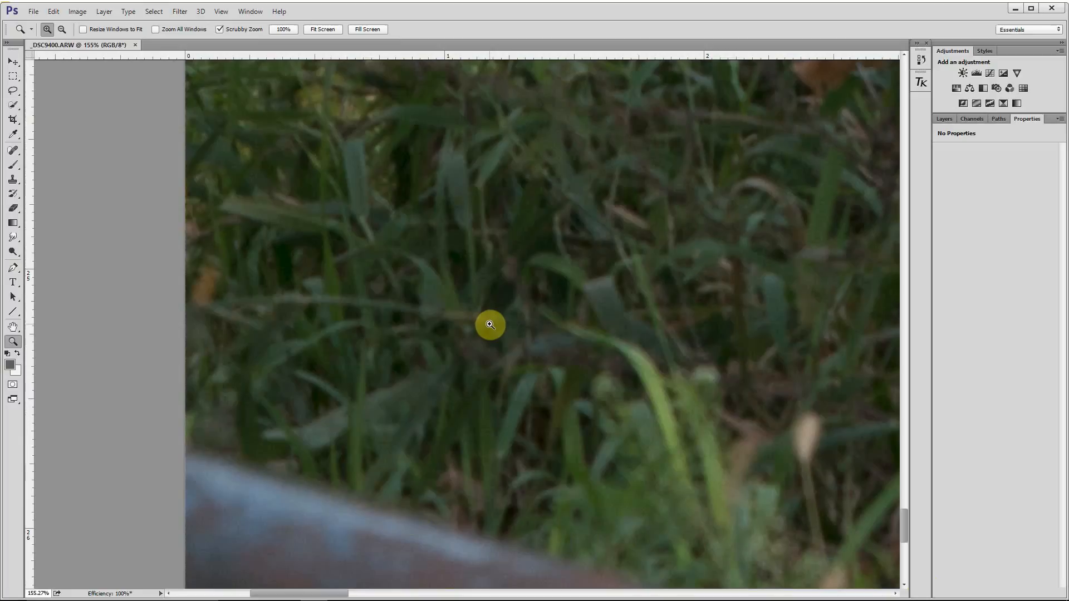
key(space)
drag(480, 367, 408, 196)
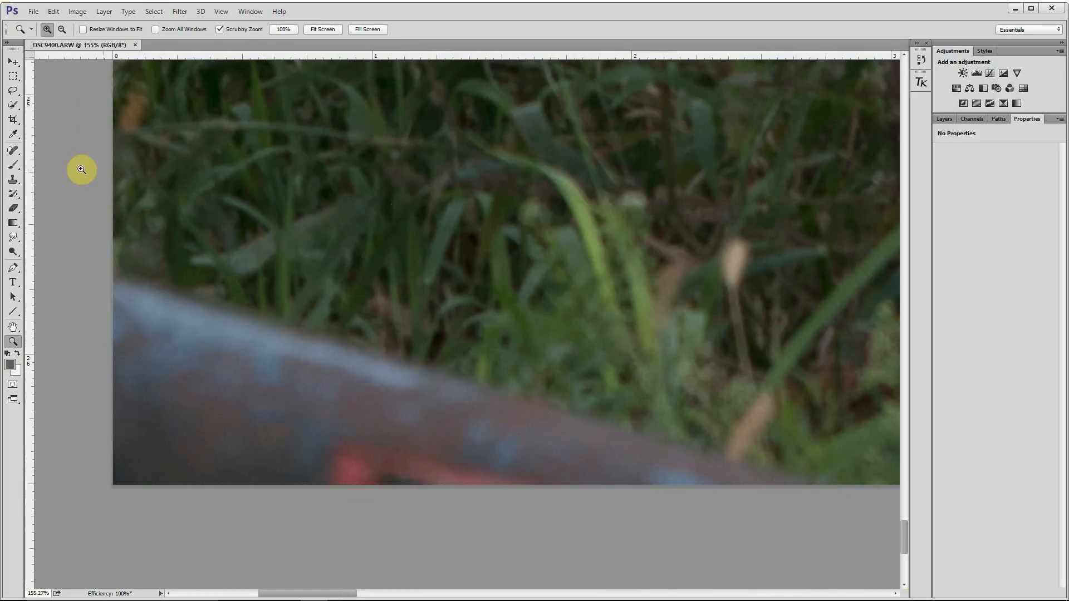
click(14, 151)
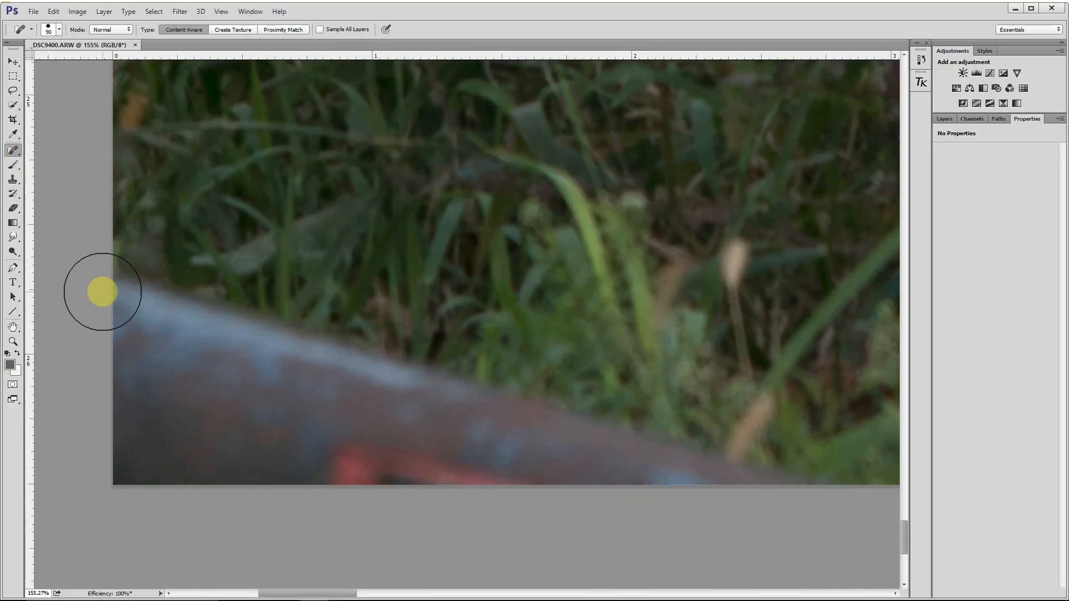
mouse_move(102, 292)
mouse_down()
mouse_move(727, 468)
mouse_move(814, 505)
mouse_move(574, 504)
mouse_move(383, 486)
mouse_move(116, 490)
mouse_move(74, 335)
mouse_move(355, 406)
mouse_move(490, 454)
mouse_move(239, 433)
mouse_move(123, 408)
mouse_move(140, 439)
mouse_up()
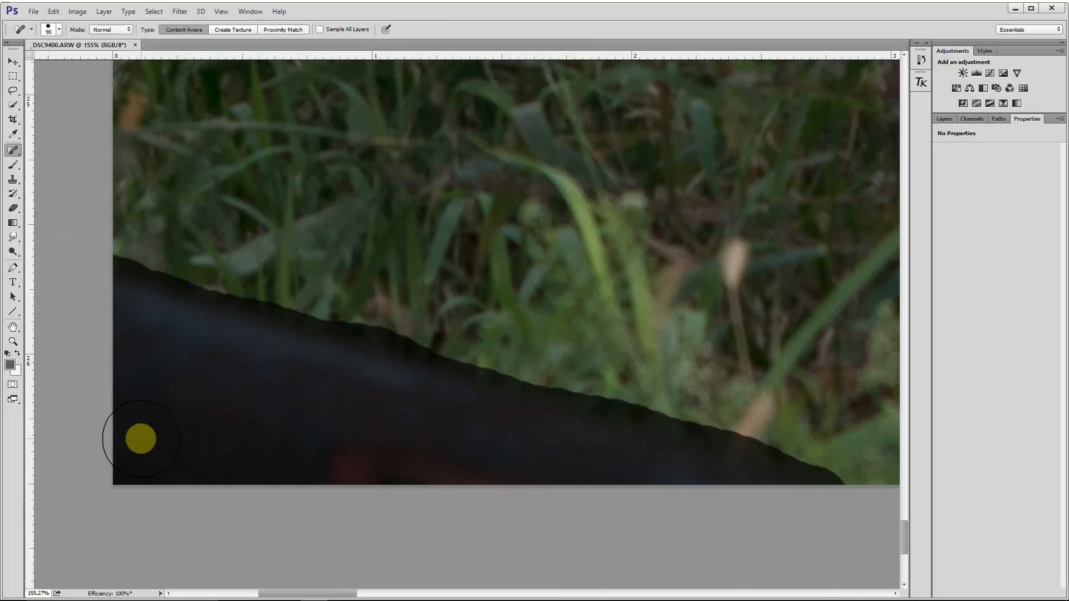
drag(141, 439, 140, 439)
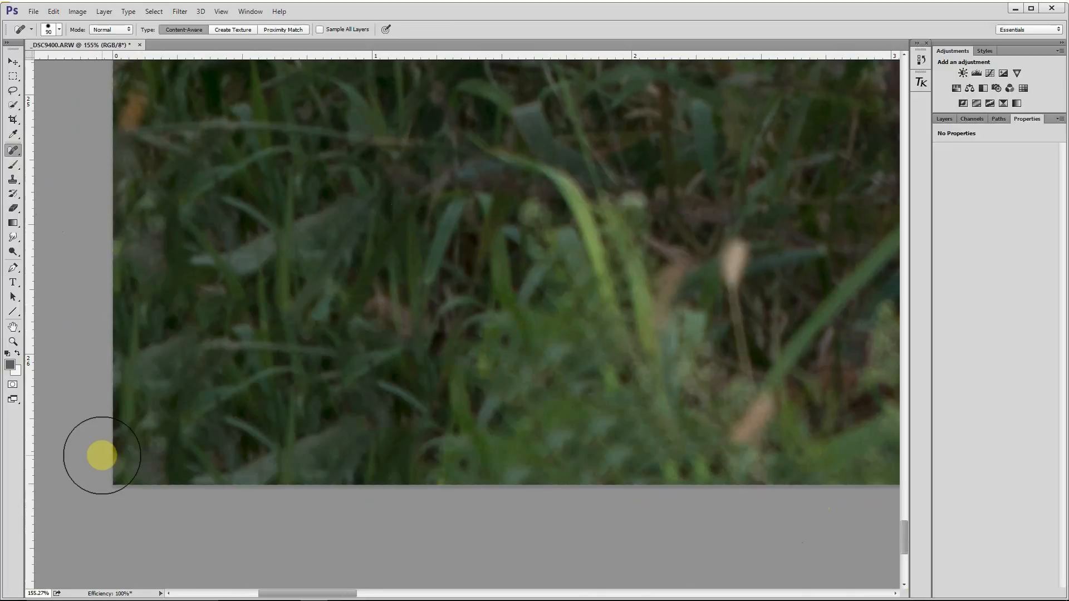
Step: Compare the photo with and without the Spot Healing removal of the pipe, then leave that removal undone
key(ctrl+z)
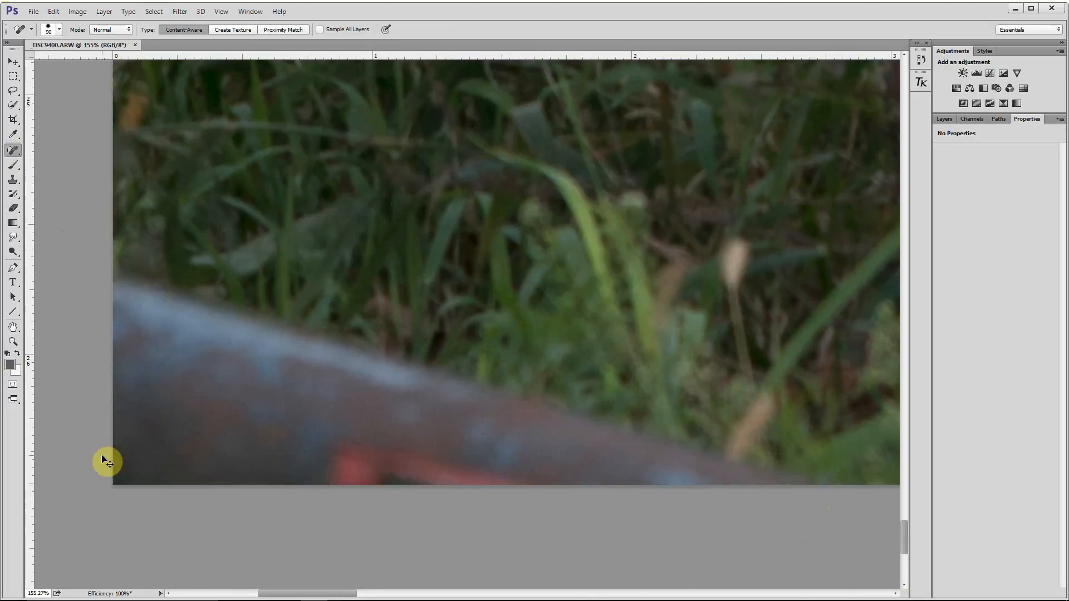
key(ctrl+z)
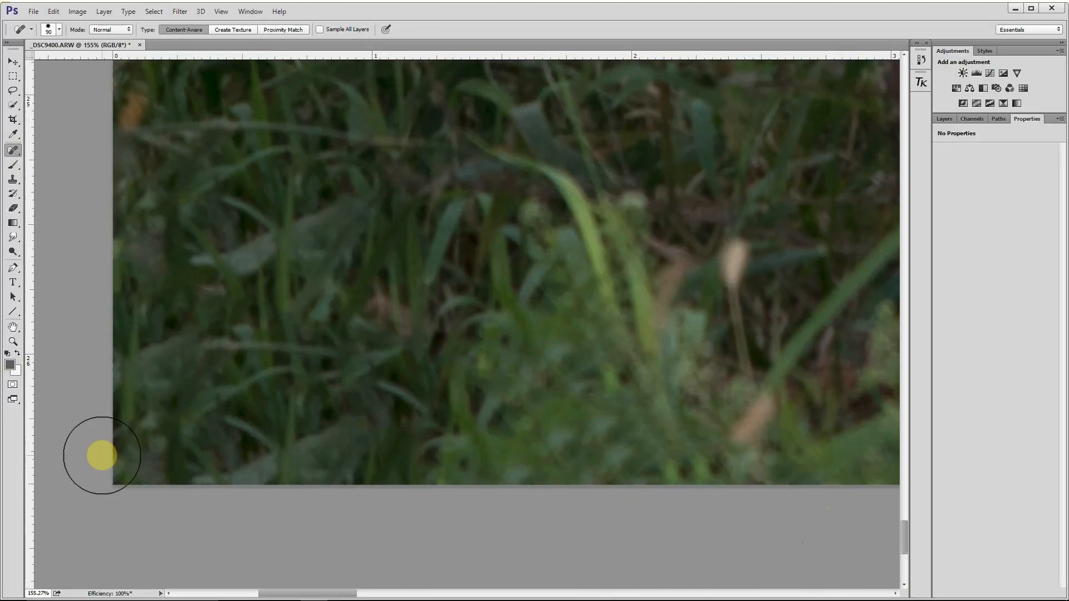
key(ctrl+z)
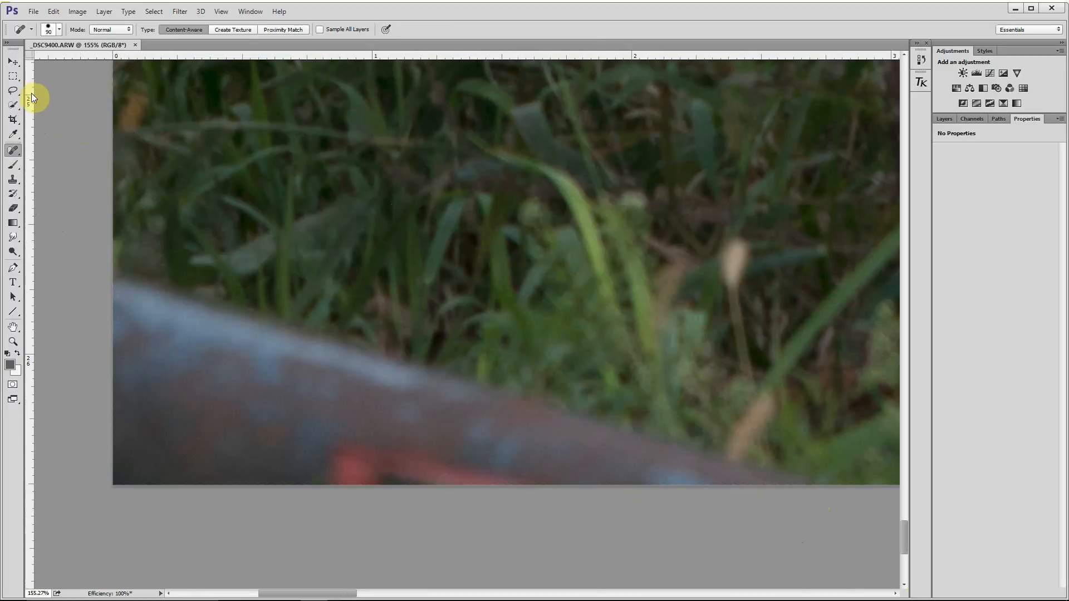
Step: Select the blurred pipe in the photo's lower-left corner with a freehand Lasso outline that includes a margin of grass
click(11, 94)
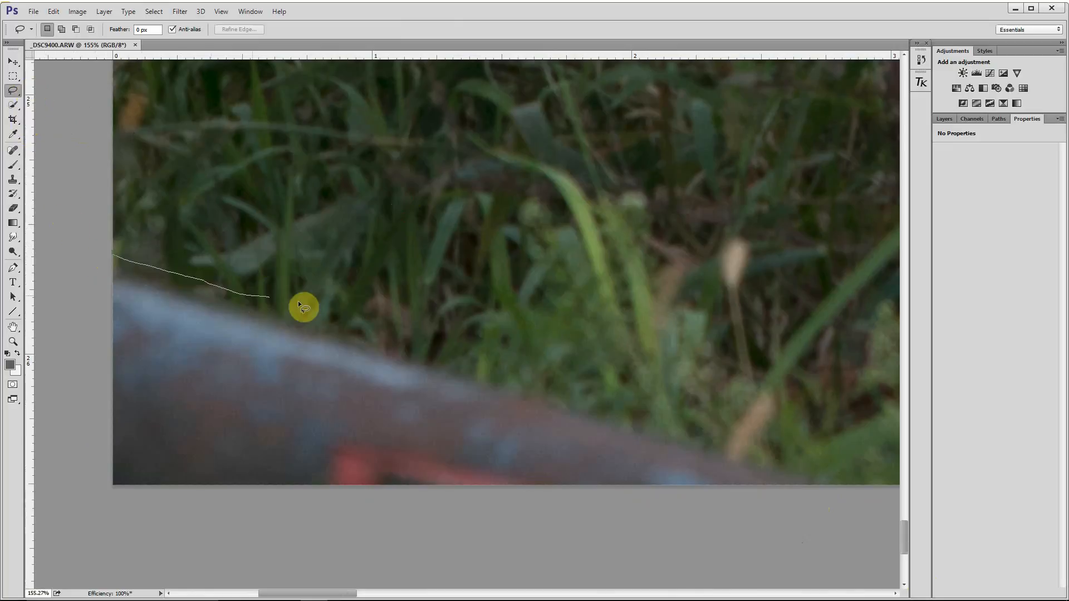
drag(526, 363, 713, 419)
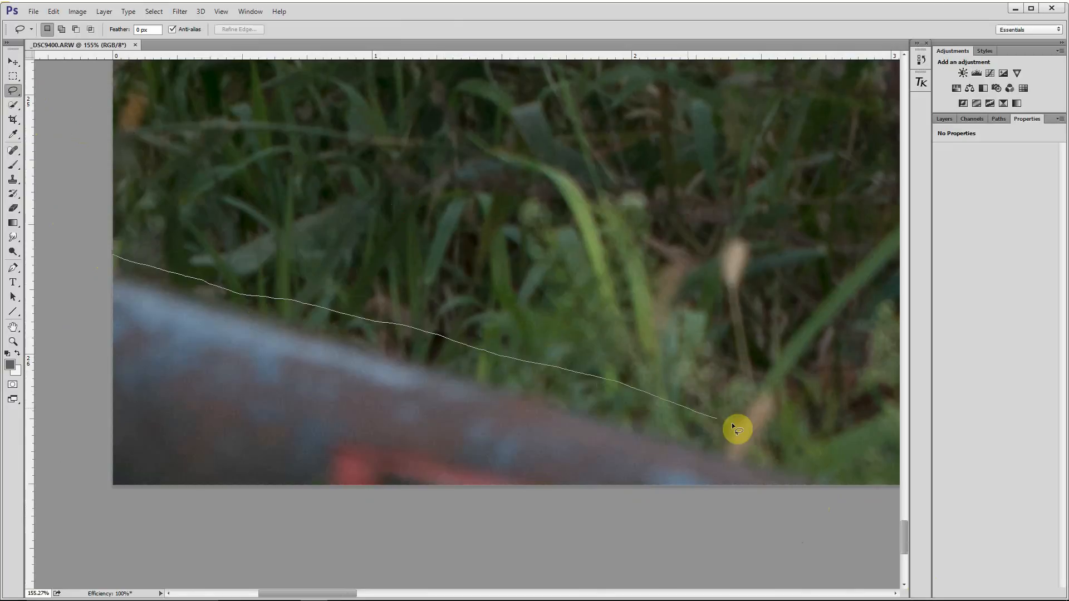
drag(826, 504, 633, 553)
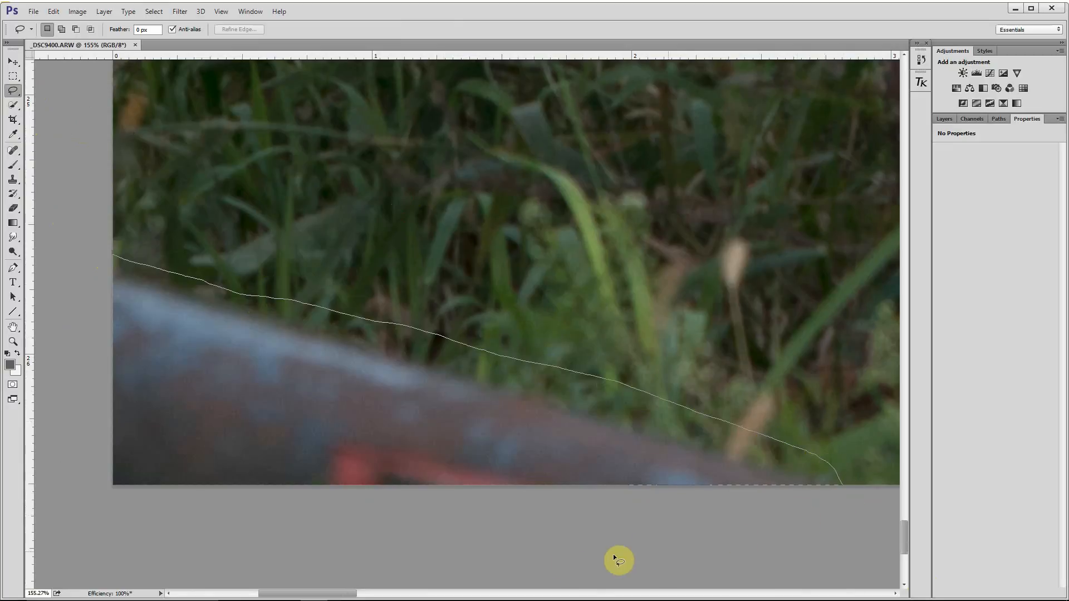
drag(379, 569, 103, 535)
drag(57, 465, 49, 246)
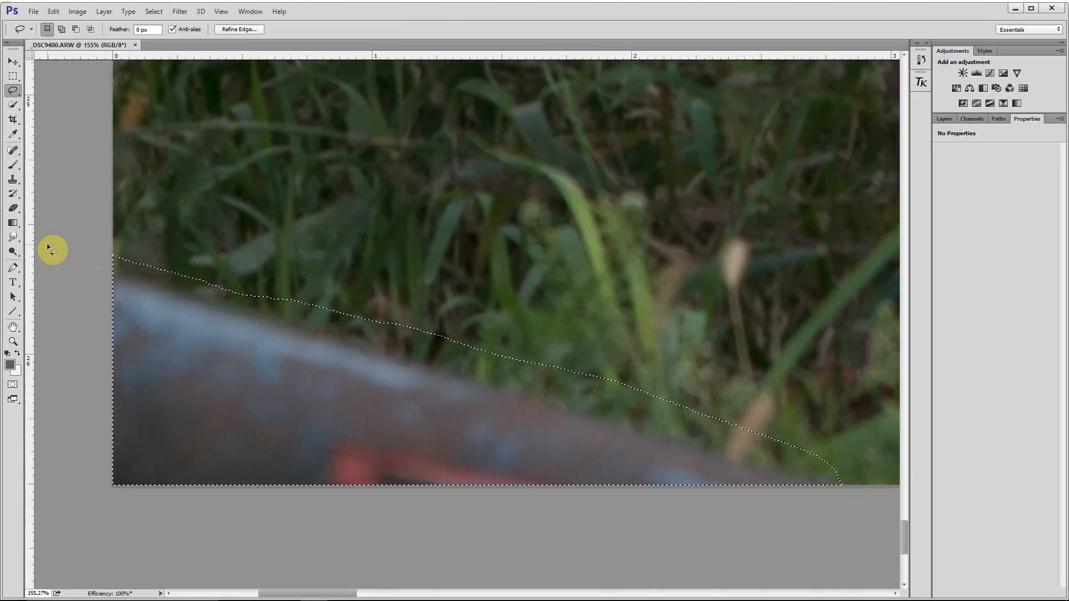
Step: Fill the selected pipe area using Content-Aware contents in Normal mode at 100% opacity, without color adaptation
key(shift)
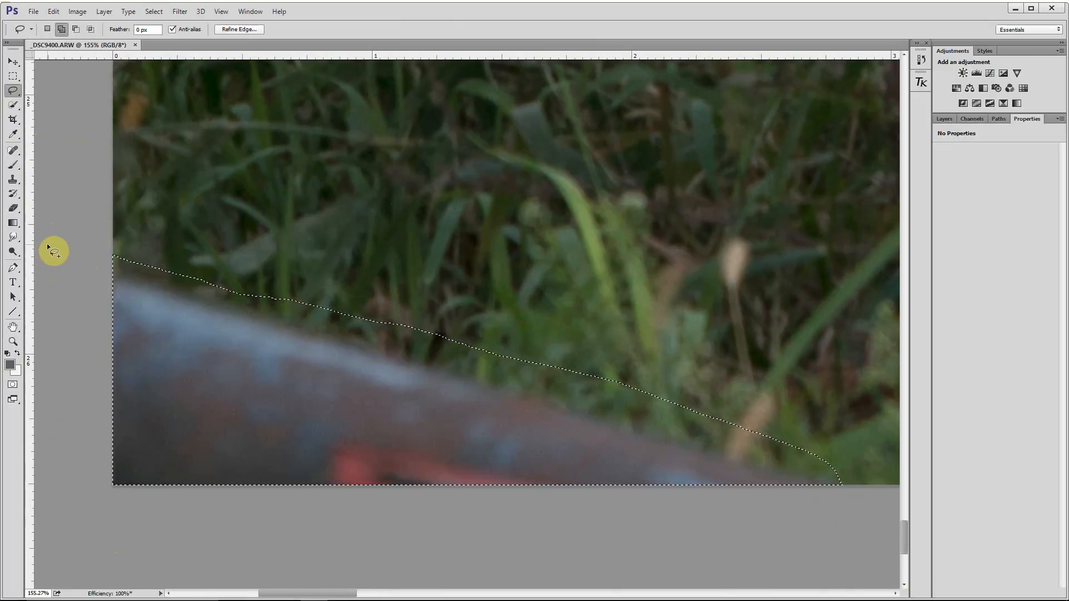
key(shift+BackSpace)
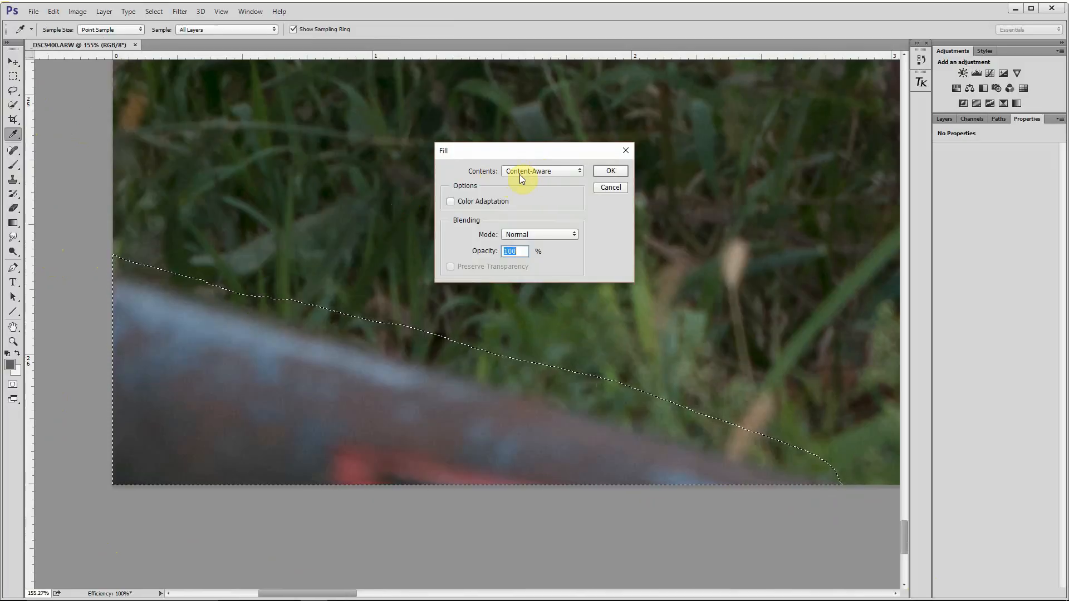
click(611, 172)
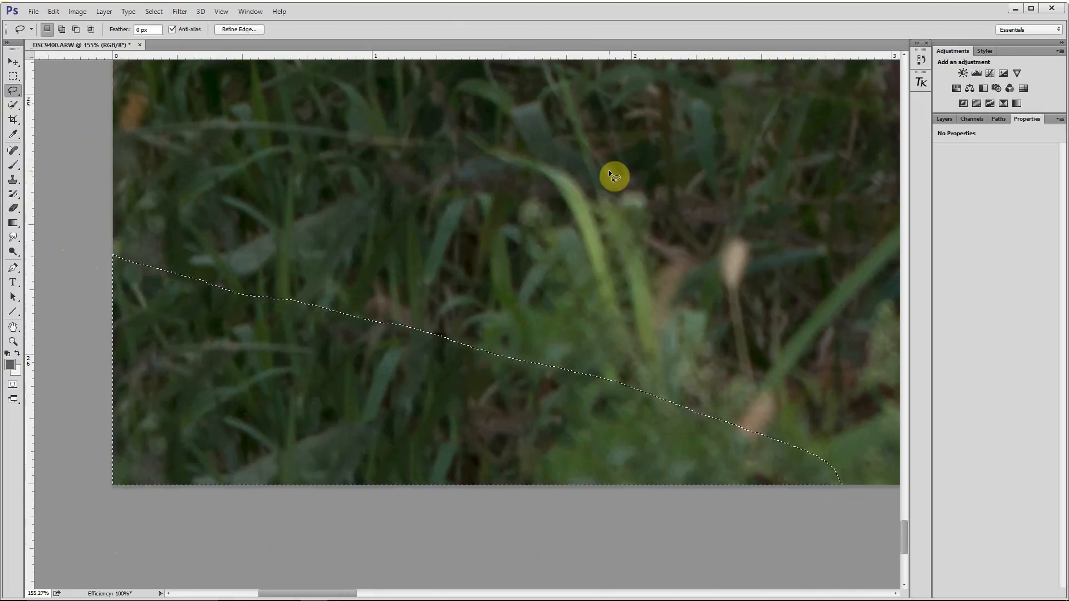
Step: Undo the content-aware fill of the pipe and deselect the area
key(ctrl+z)
key(ctrl+z)
key(ctrl+z)
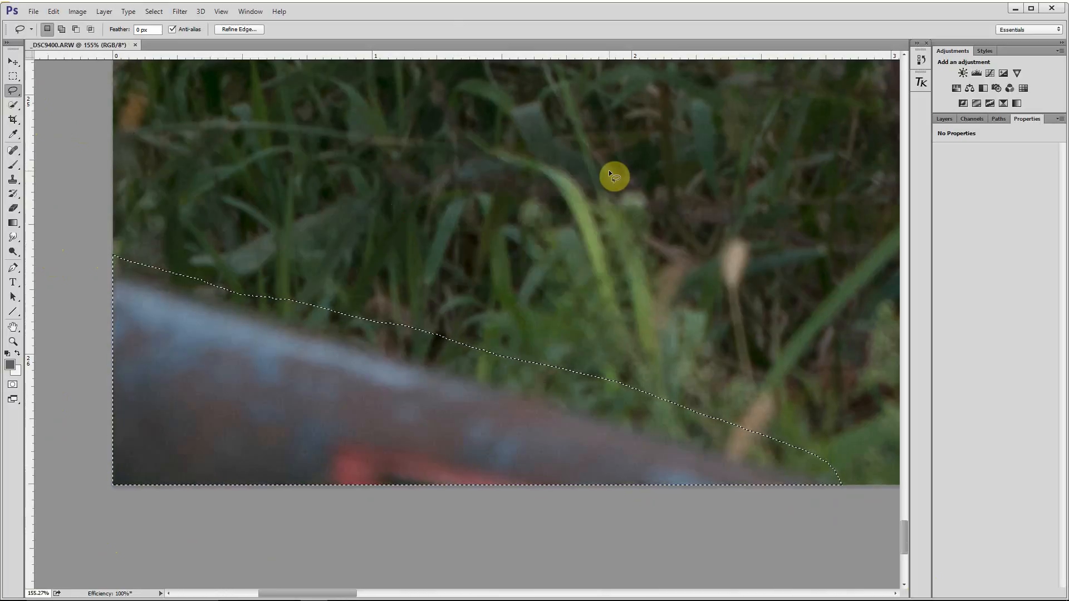
key(ctrl+d)
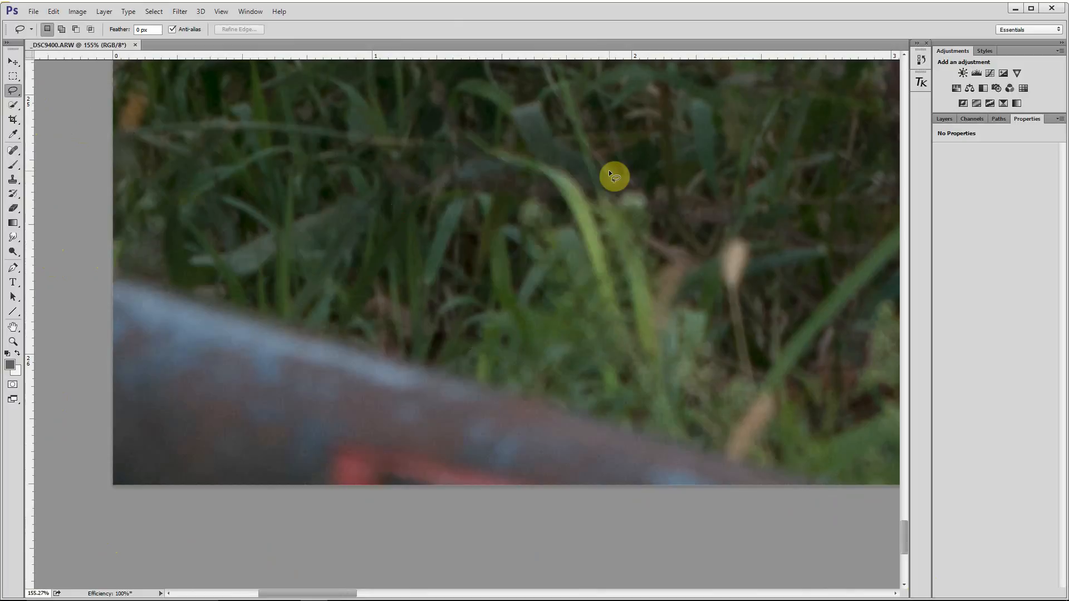
Step: Perspective-crop the full photo with its lower-left crop corner raised just above the pipe so the pipe is cut off
key(ctrl+0)
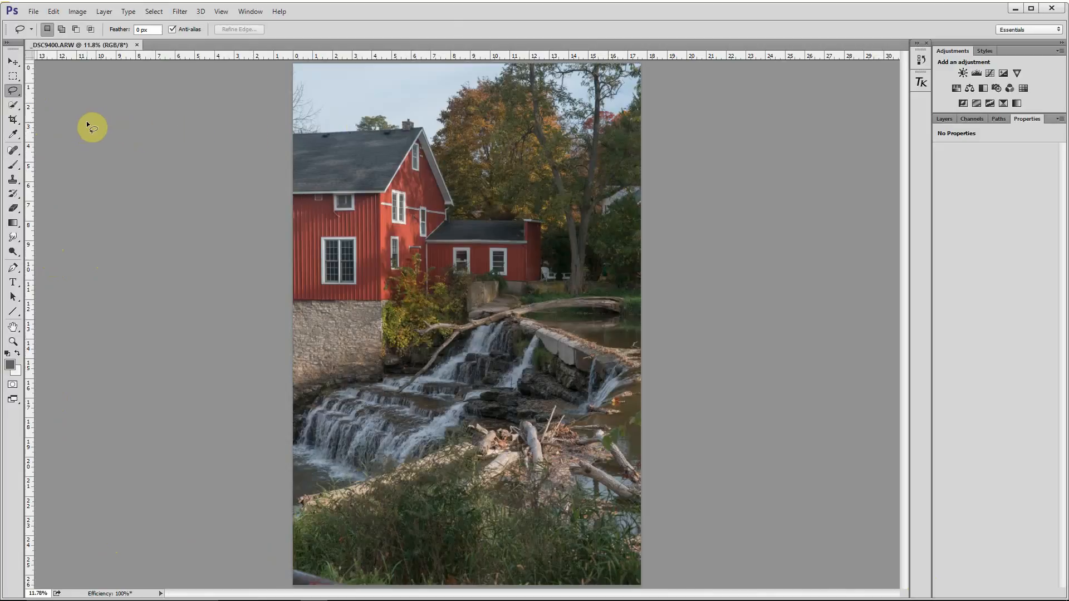
click(13, 120)
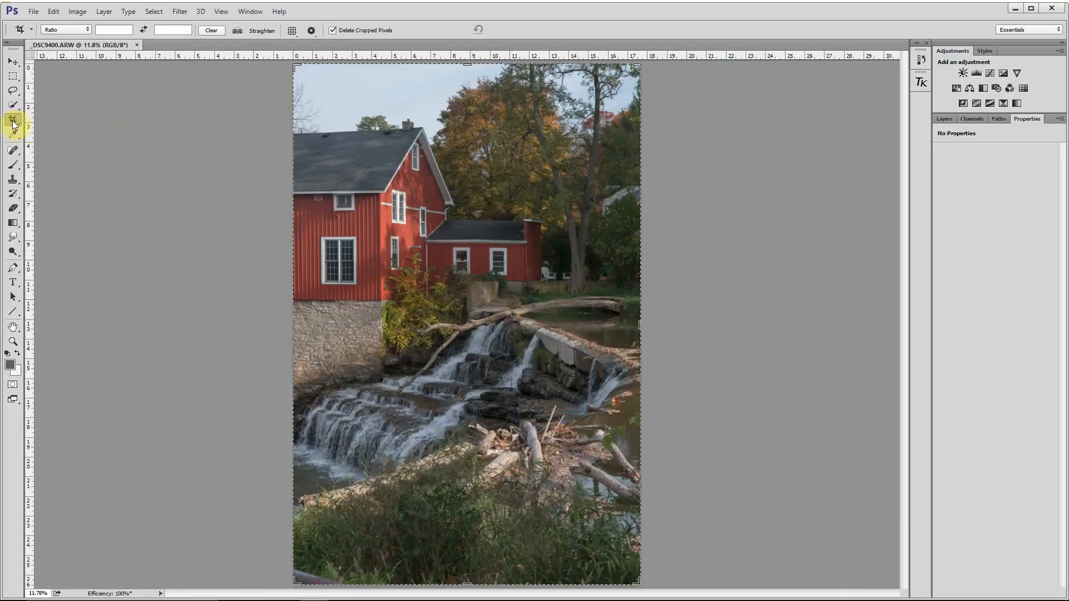
click(15, 123)
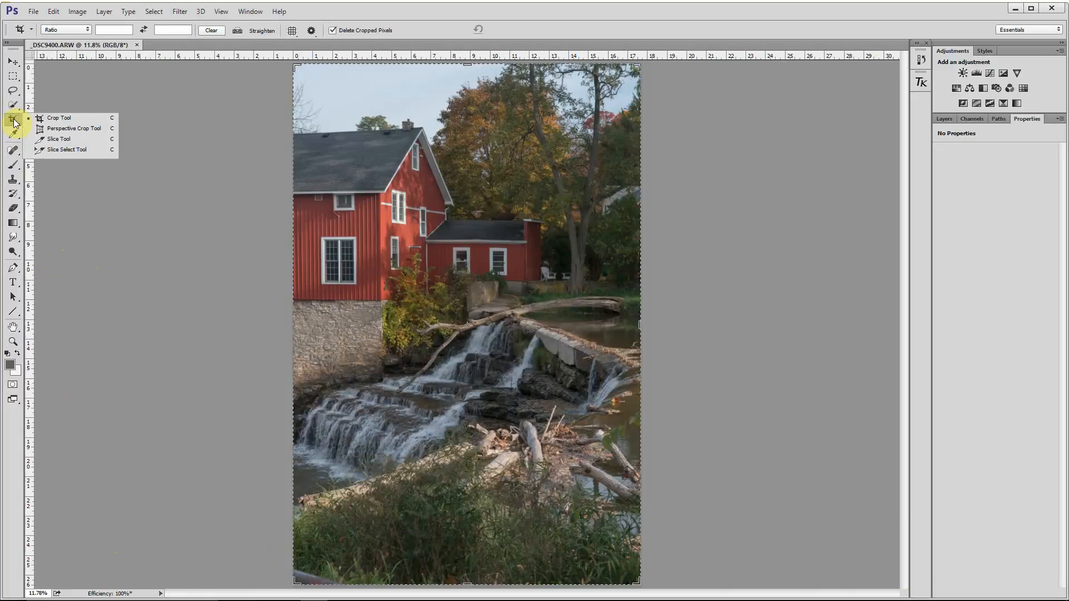
click(58, 129)
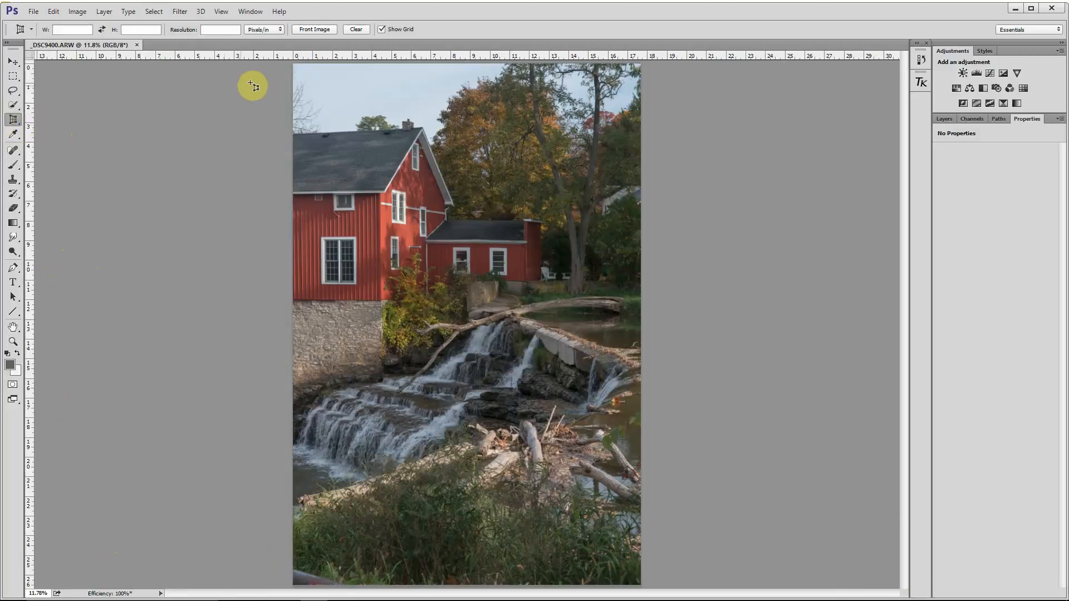
drag(293, 67, 711, 592)
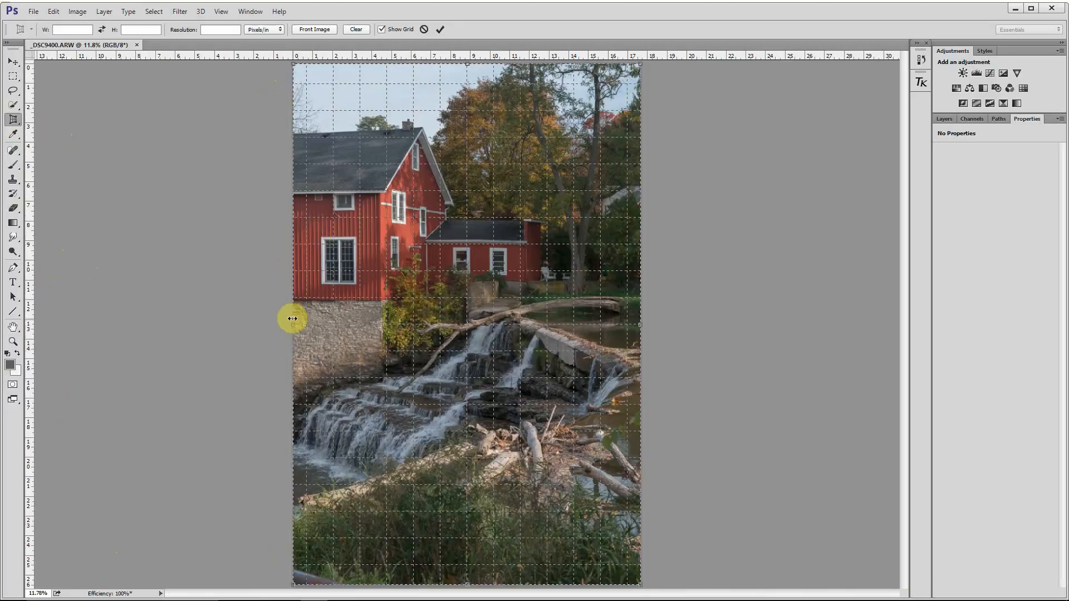
mouse_move(295, 325)
mouse_down()
mouse_move(373, 322)
mouse_move(296, 327)
mouse_up()
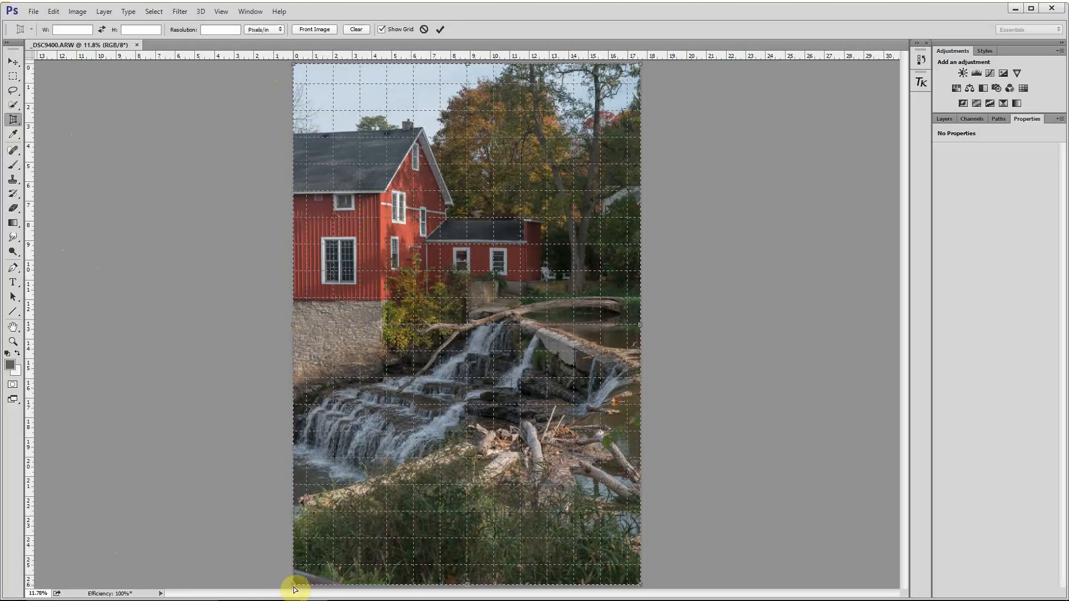
mouse_move(292, 585)
mouse_down()
mouse_move(298, 475)
mouse_move(292, 569)
mouse_up()
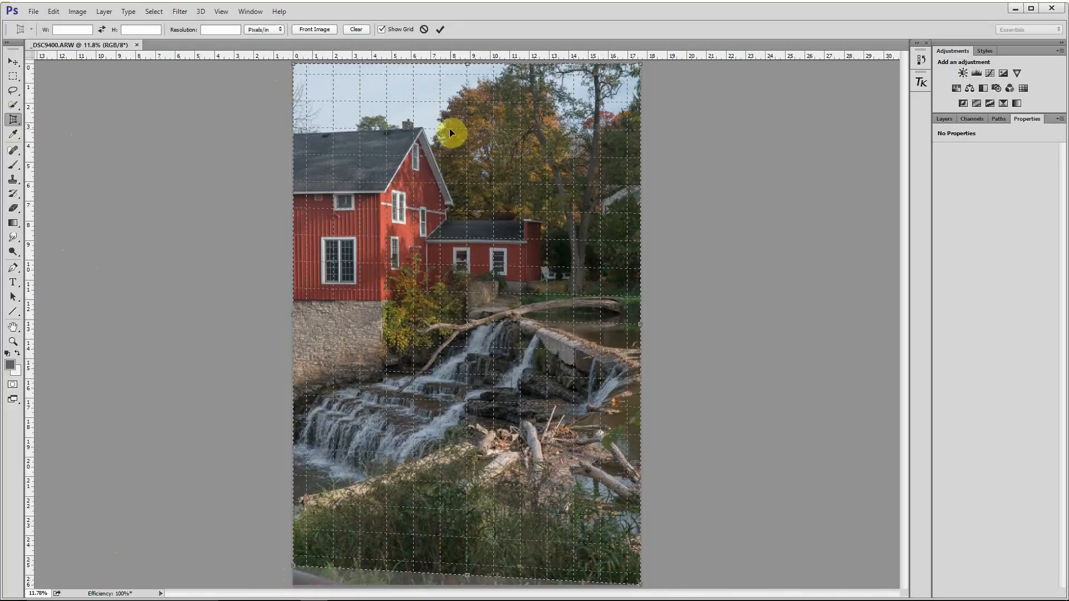
click(440, 30)
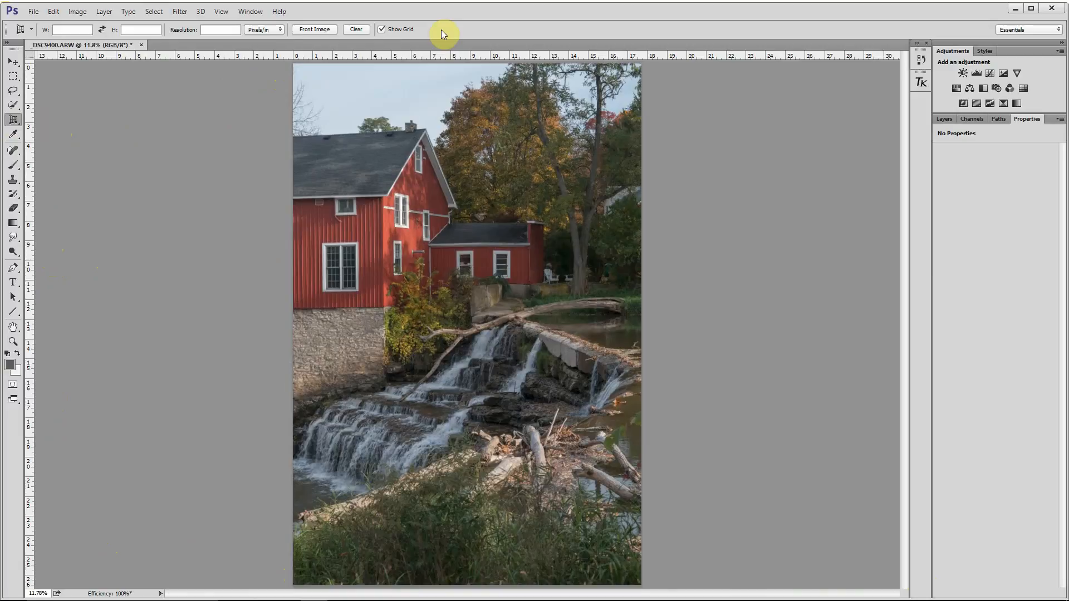
Step: Compare the photo before and after the perspective crop, keeping the cropped version
key(ctrl+z)
key(ctrl+z)
key(ctrl+z)
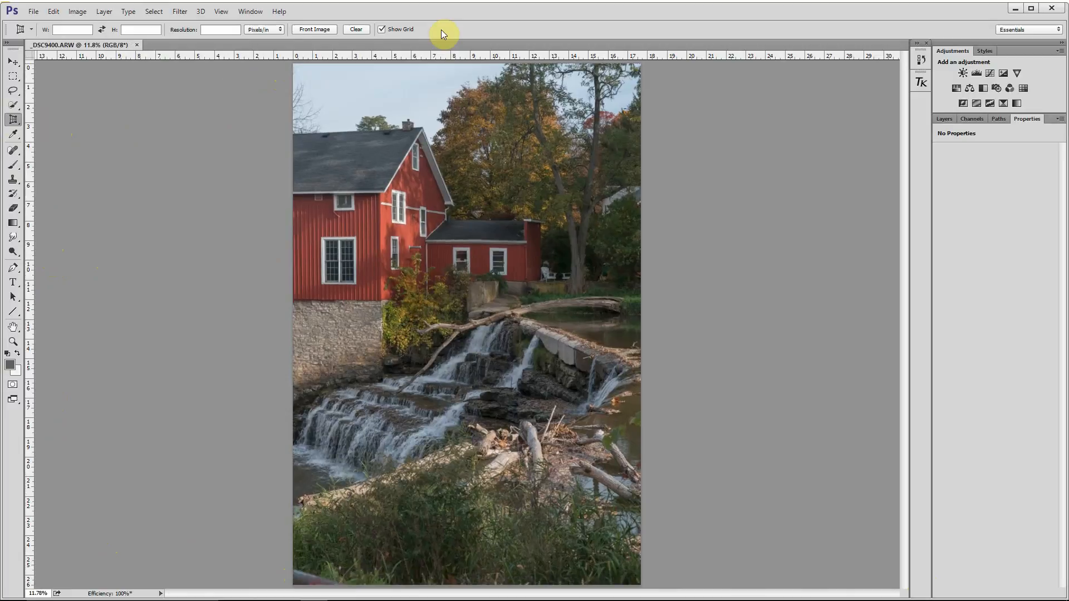
key(ctrl+z)
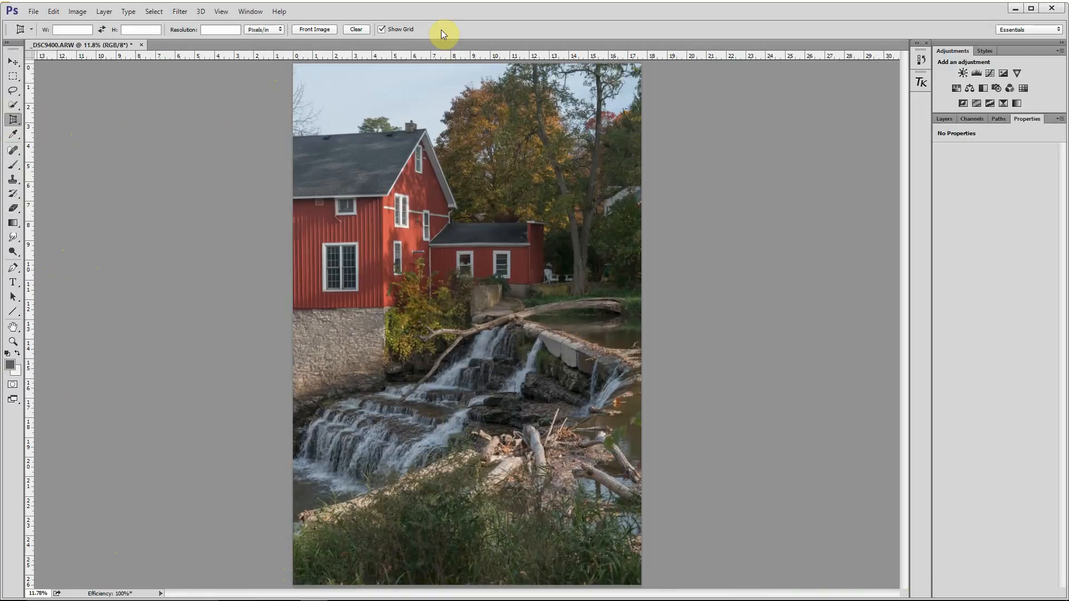
Step: Place a horizontal guide along the mill's roof ridge and a vertical guide by the left edge of its large window
drag(436, 55, 435, 129)
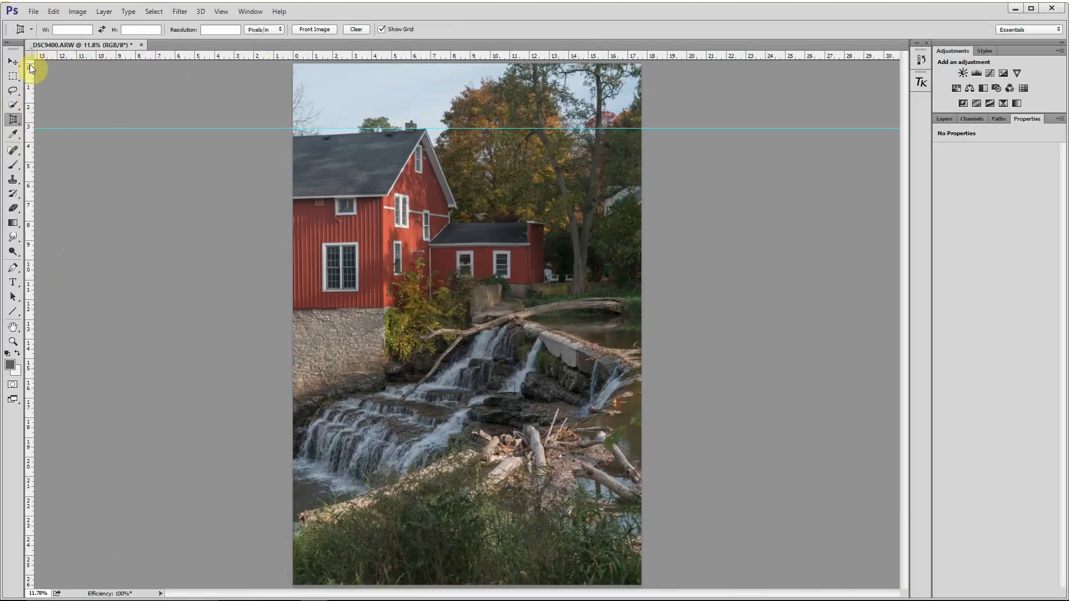
click(221, 12)
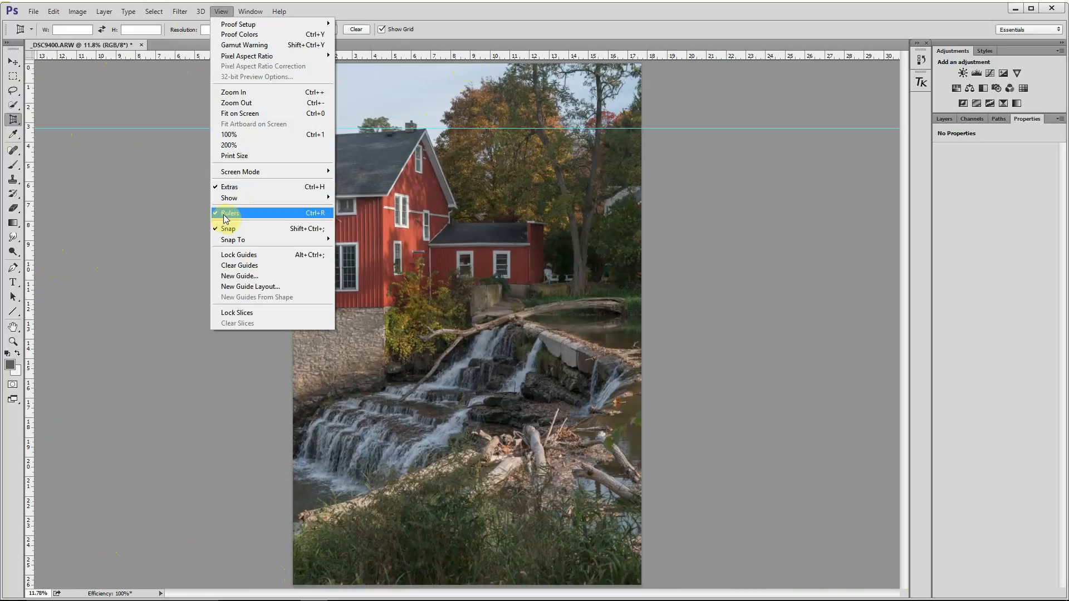
mouse_move(225, 199)
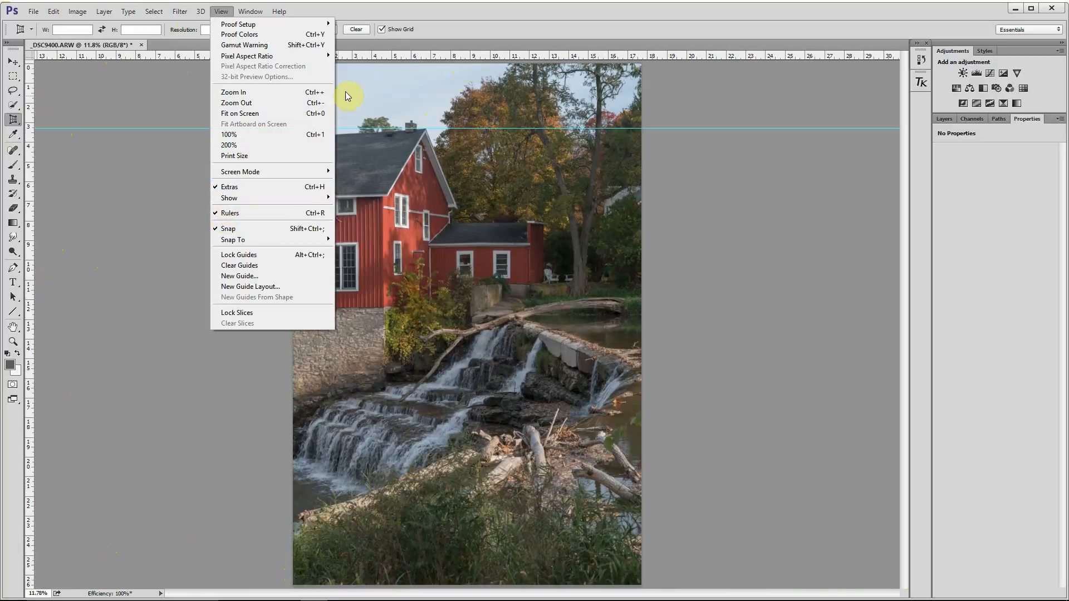
click(383, 52)
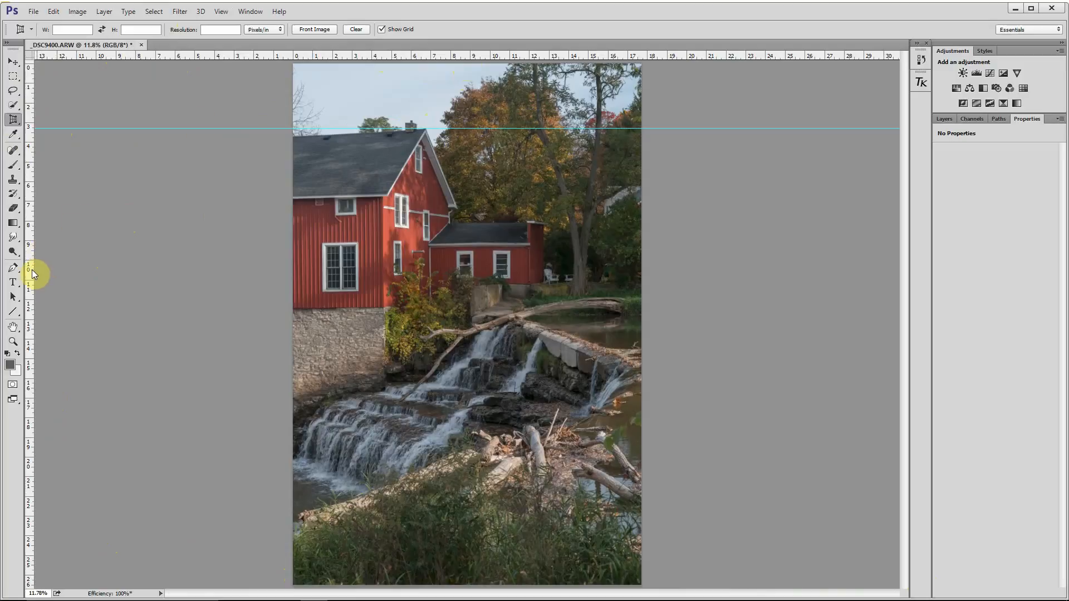
drag(32, 269, 321, 274)
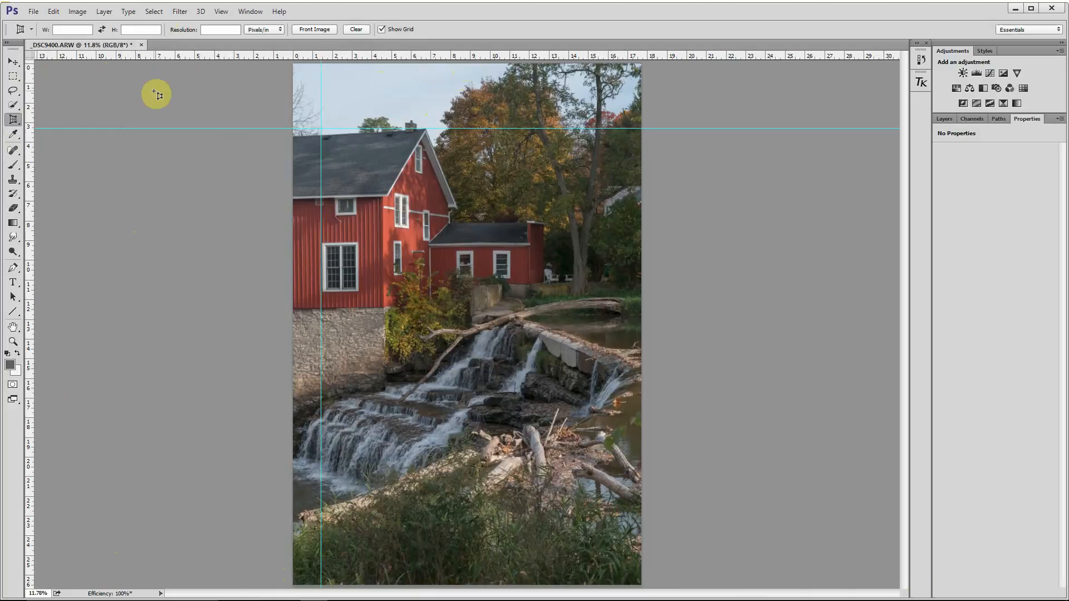
Step: Select the whole photo and skew it to straighten the mill, with 102.08% width, 103.31% height and -0.77° horizontal skew
click(154, 11)
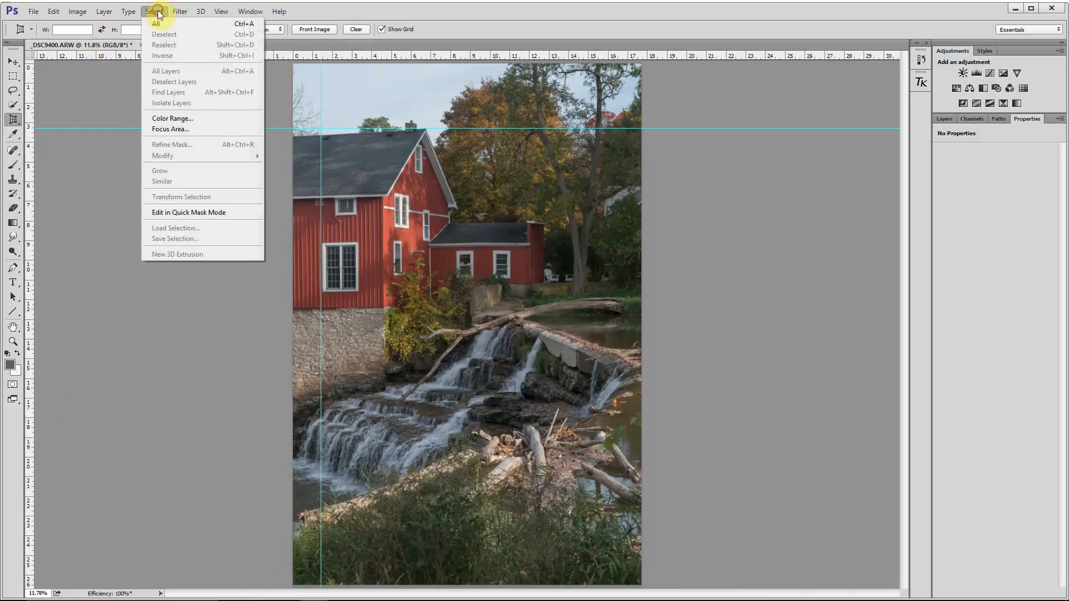
click(157, 24)
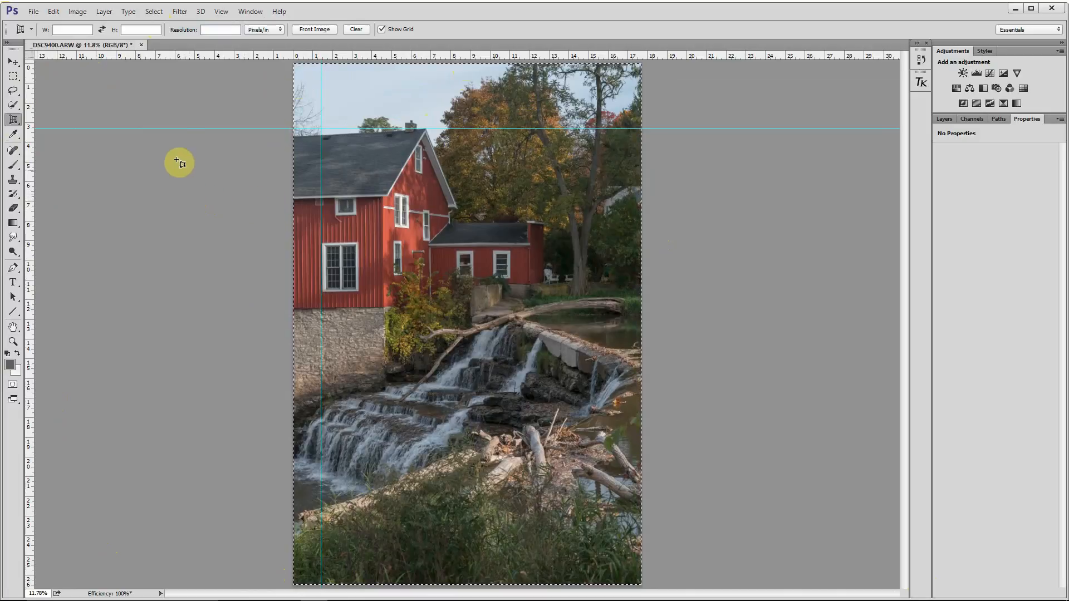
click(53, 11)
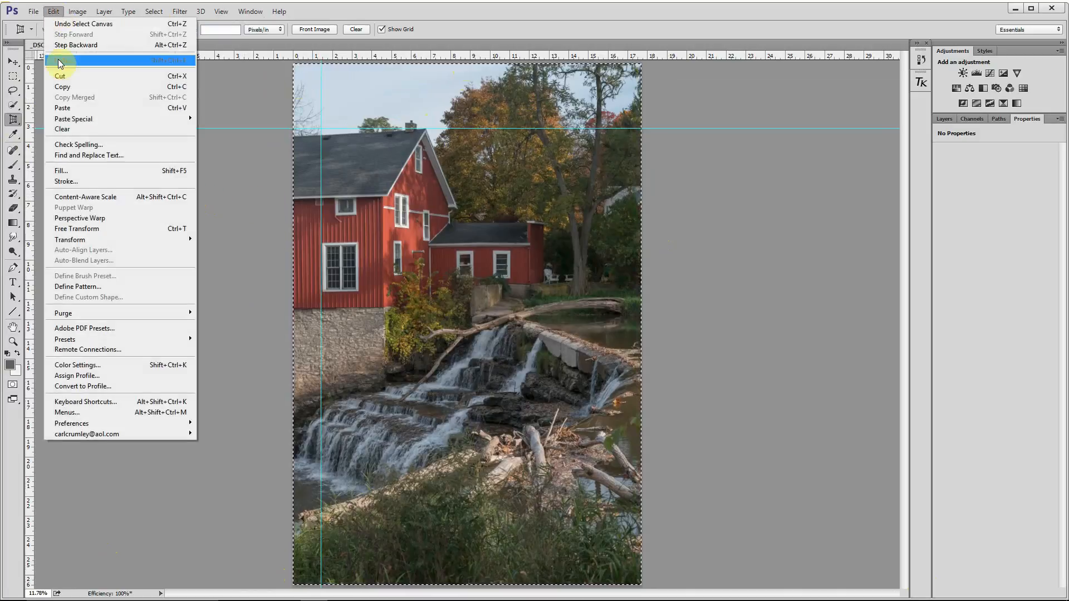
mouse_move(126, 235)
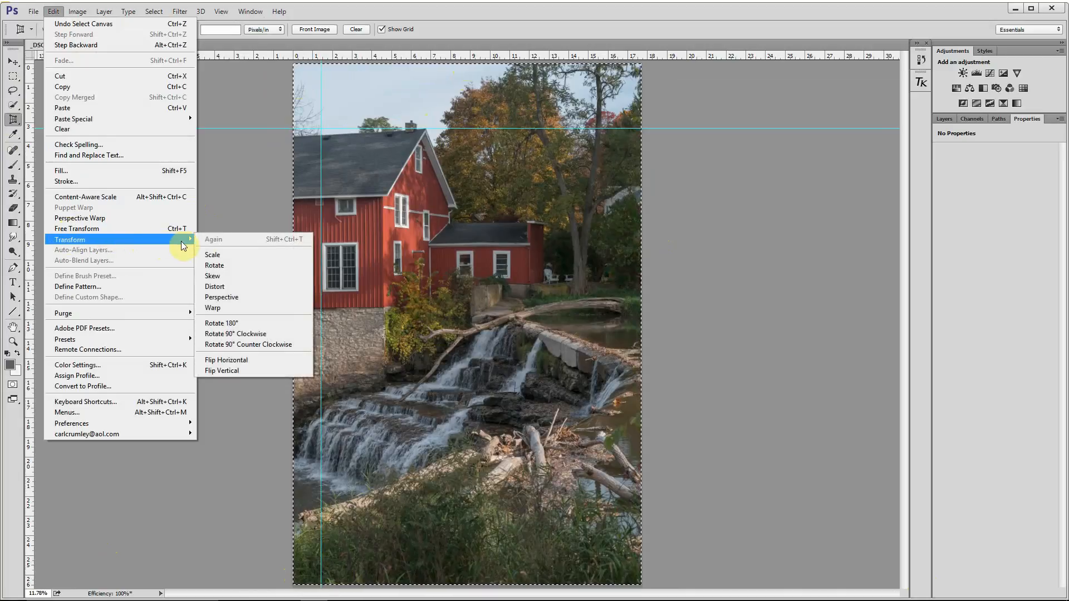
click(212, 274)
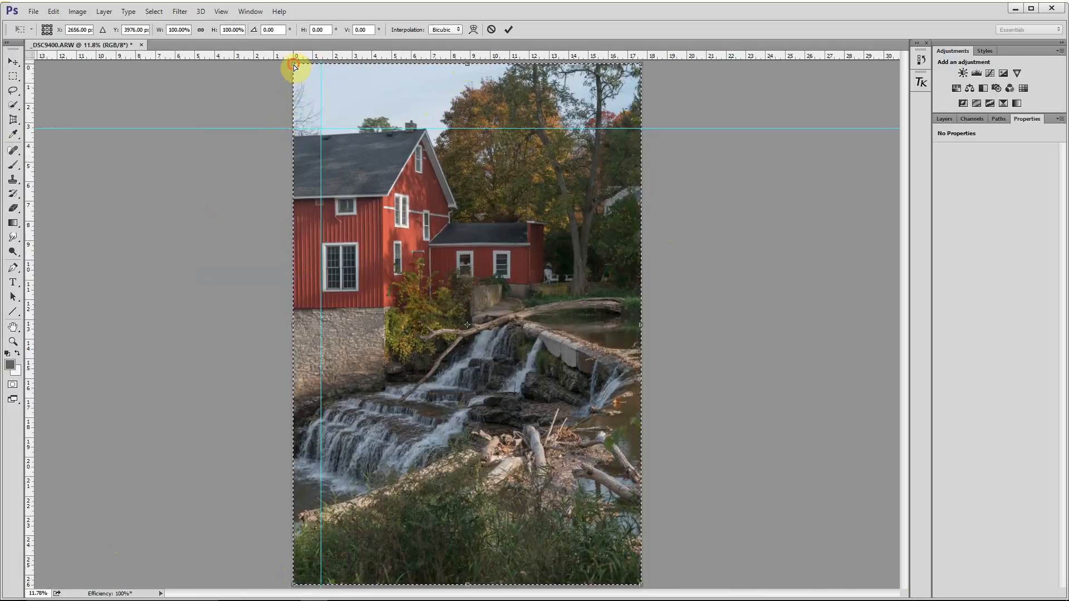
drag(295, 65, 297, 49)
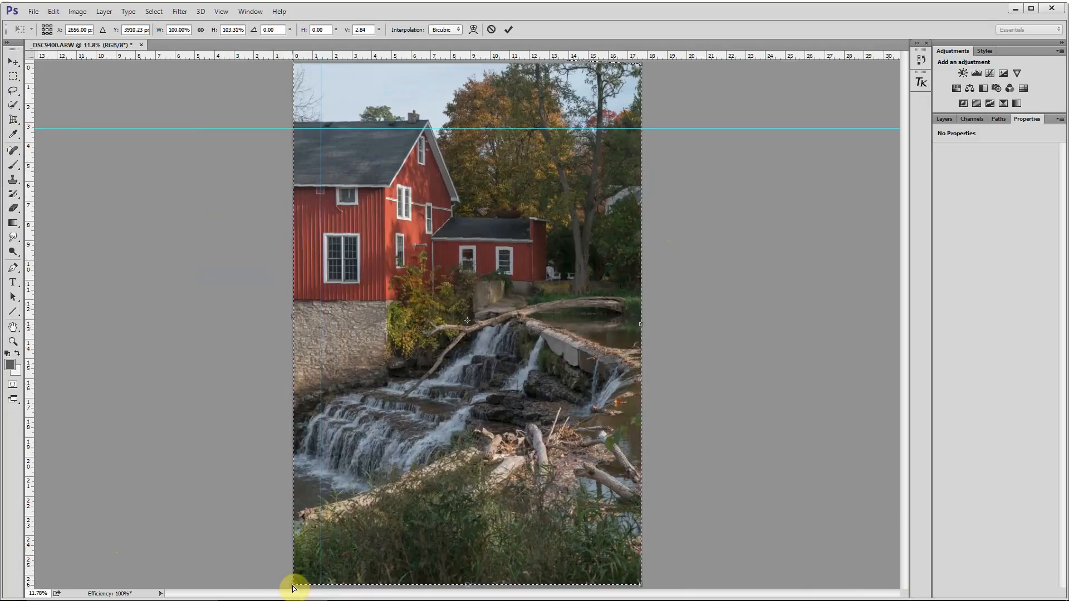
mouse_move(293, 588)
mouse_down()
mouse_move(285, 584)
mouse_move(296, 568)
mouse_up()
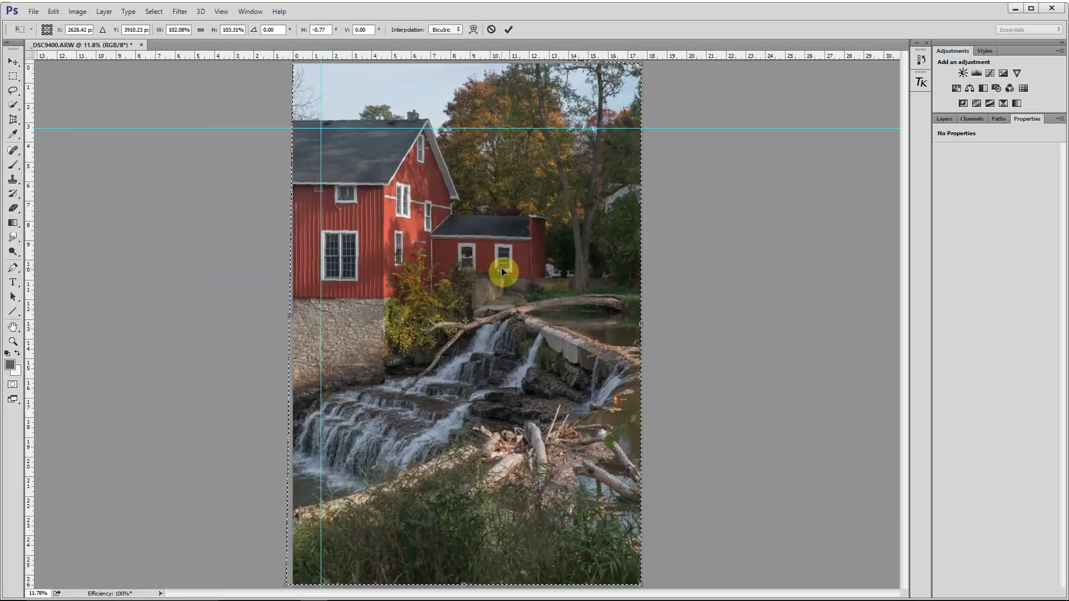
click(508, 30)
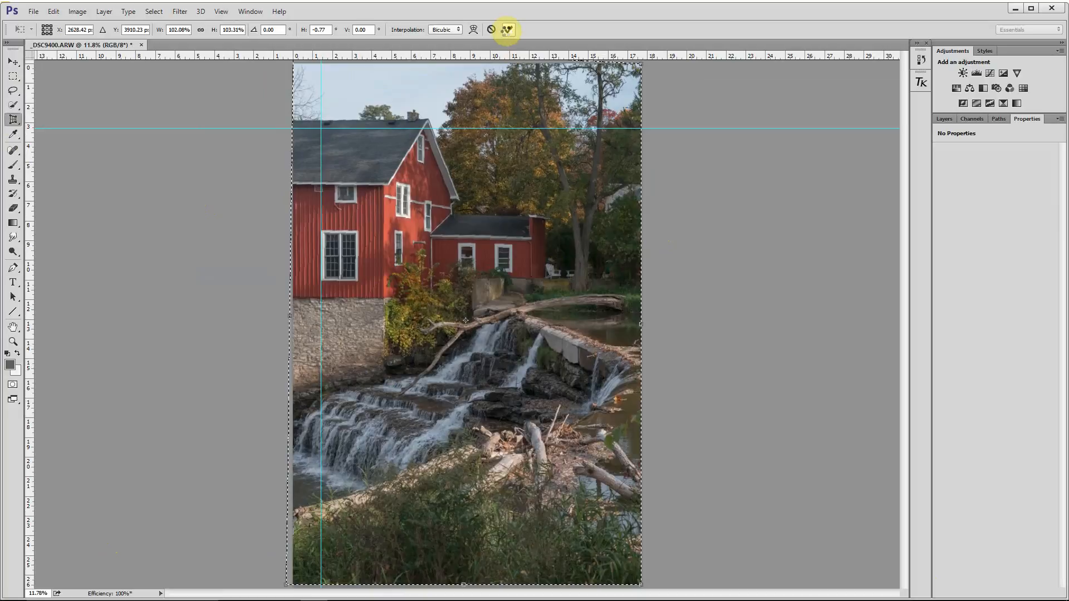
Step: Clear all guides from the image and deselect the whole-photo selection
click(221, 11)
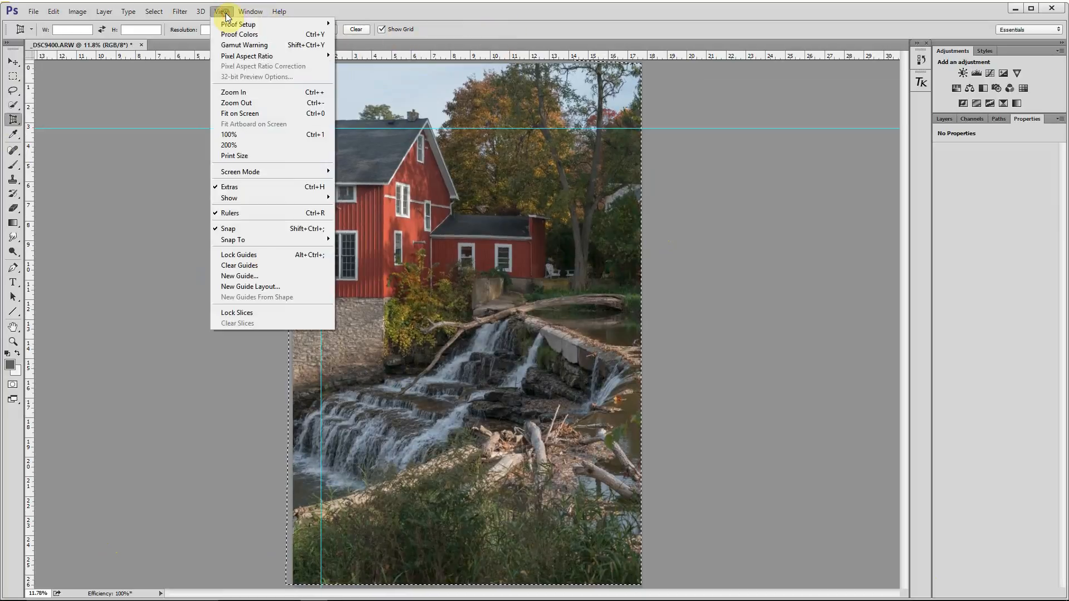
click(256, 265)
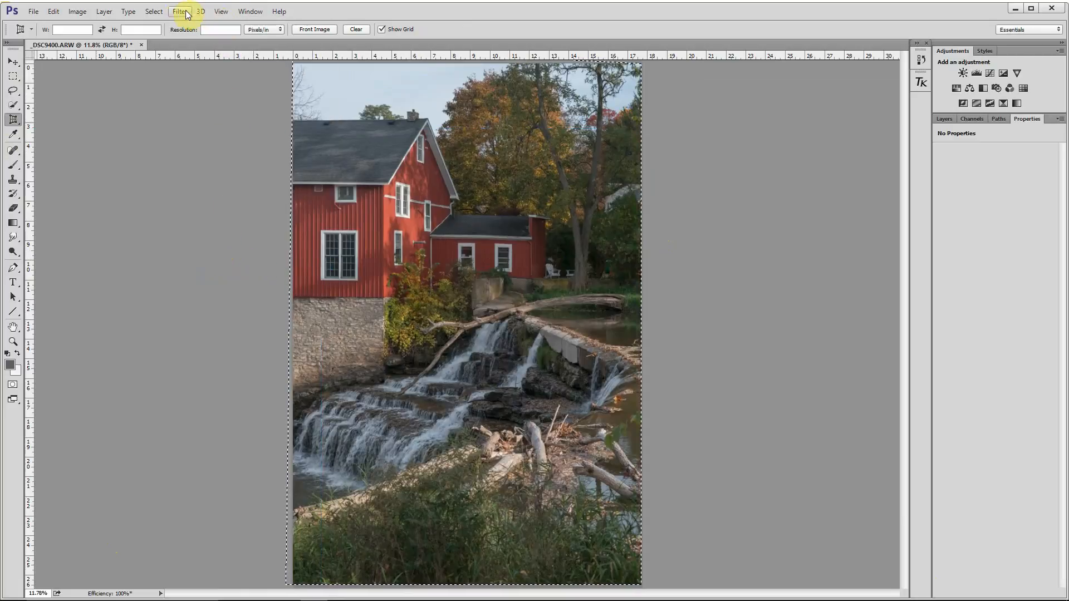
click(154, 11)
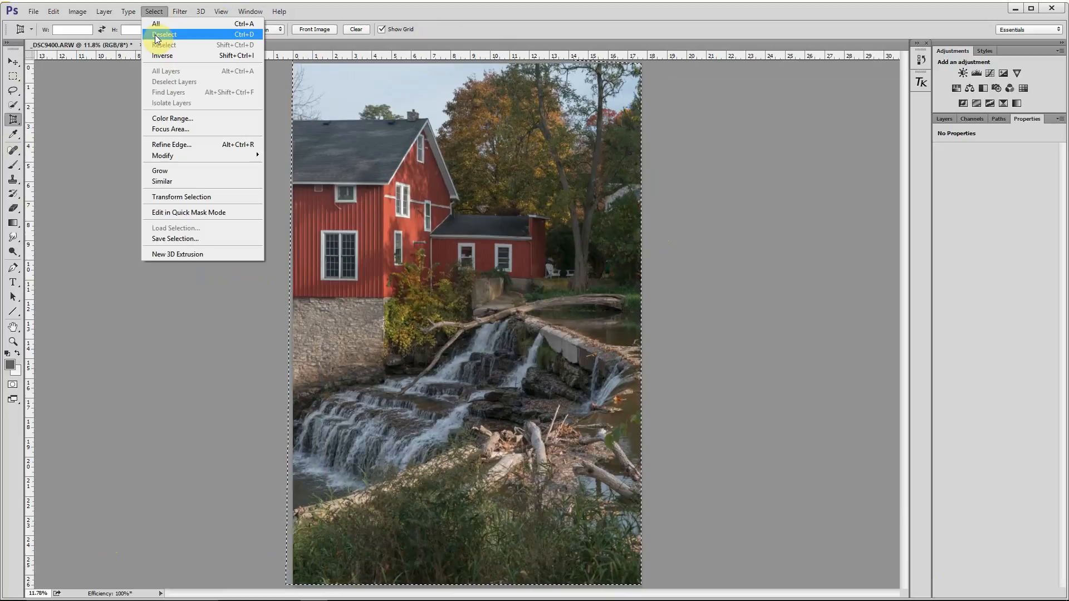
click(156, 35)
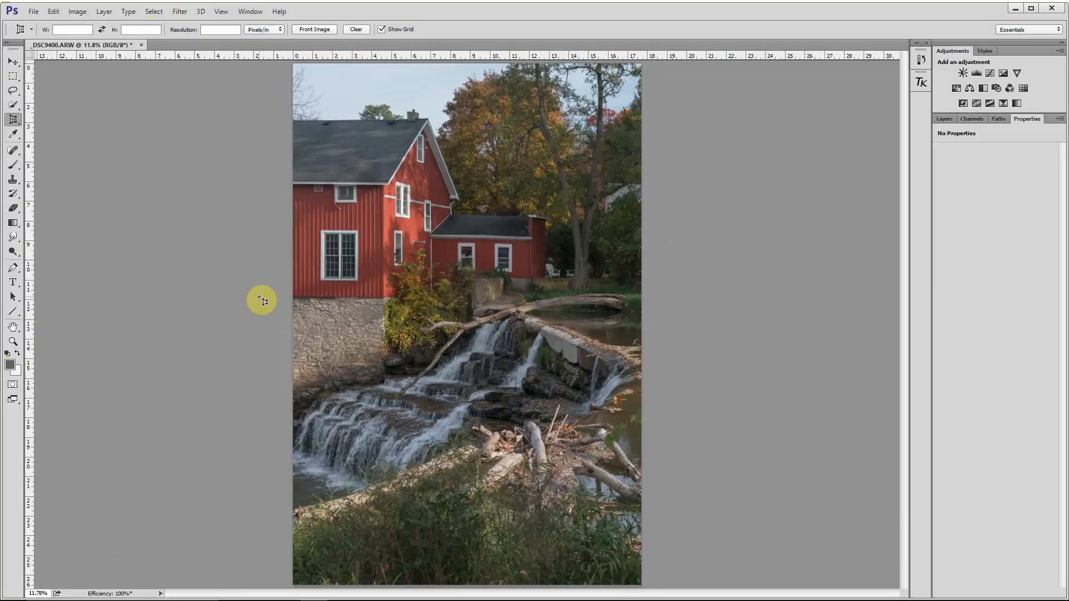
Step: Try to remove the full white lawn chair beside the mill annex with the Content-Aware Spot Healing Brush at size 90
click(13, 343)
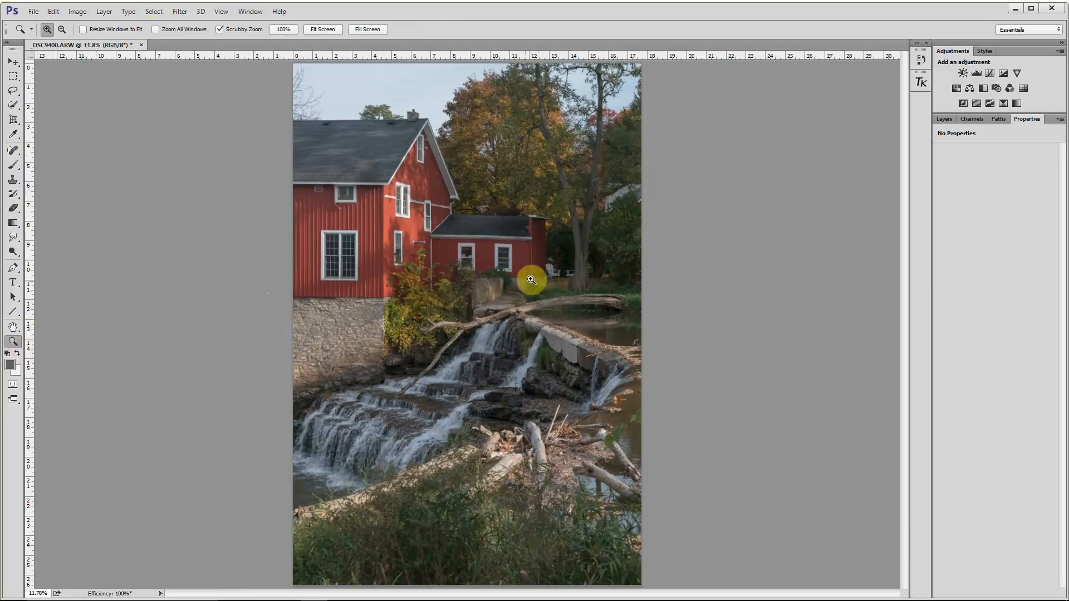
drag(555, 277, 647, 248)
drag(905, 293, 904, 258)
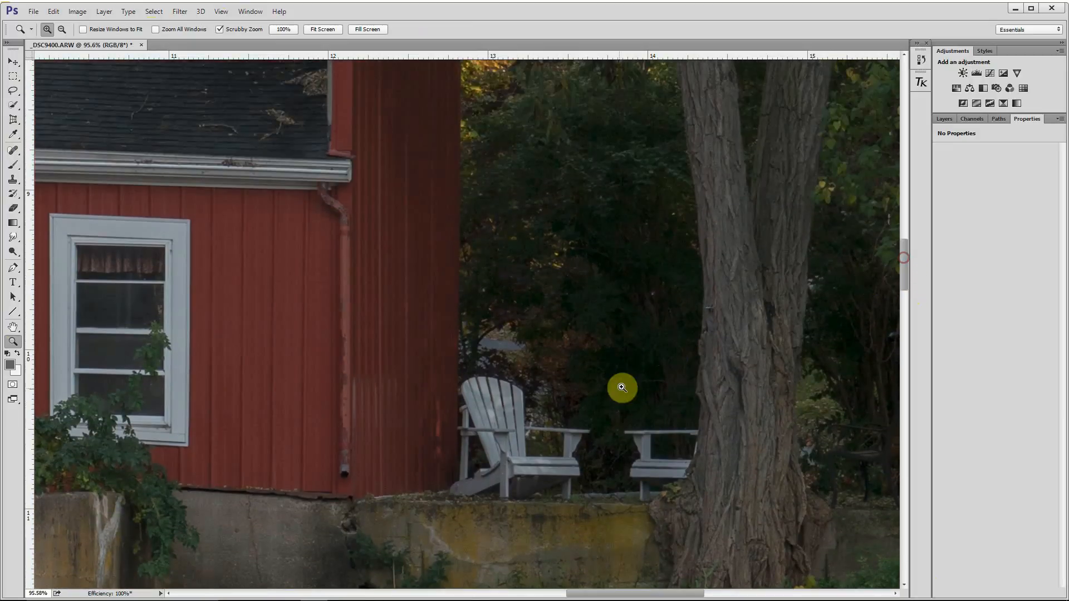
drag(580, 408, 626, 380)
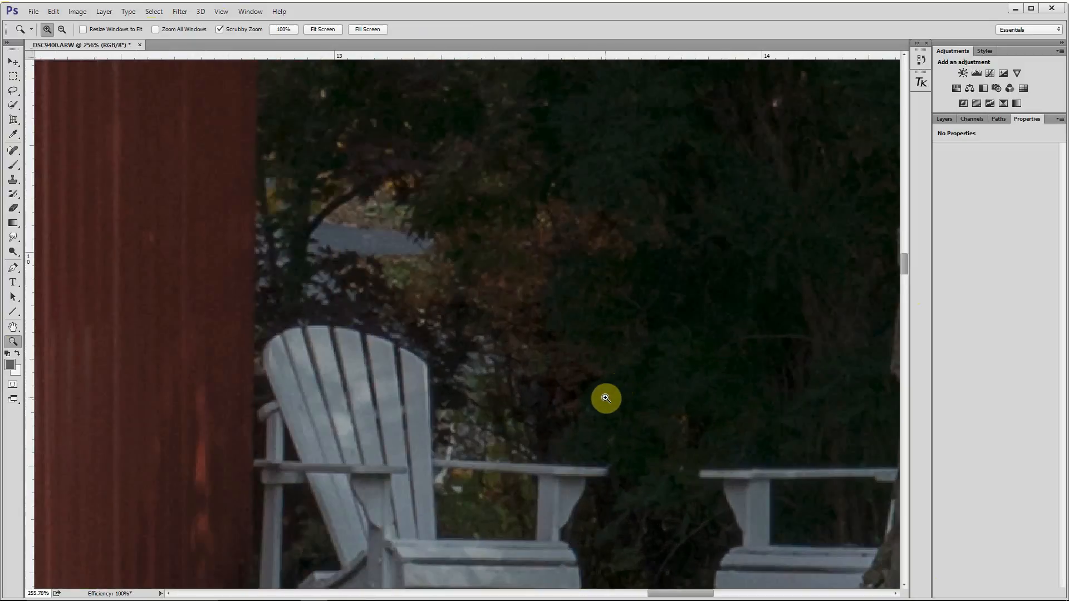
key(space)
drag(576, 357, 500, 208)
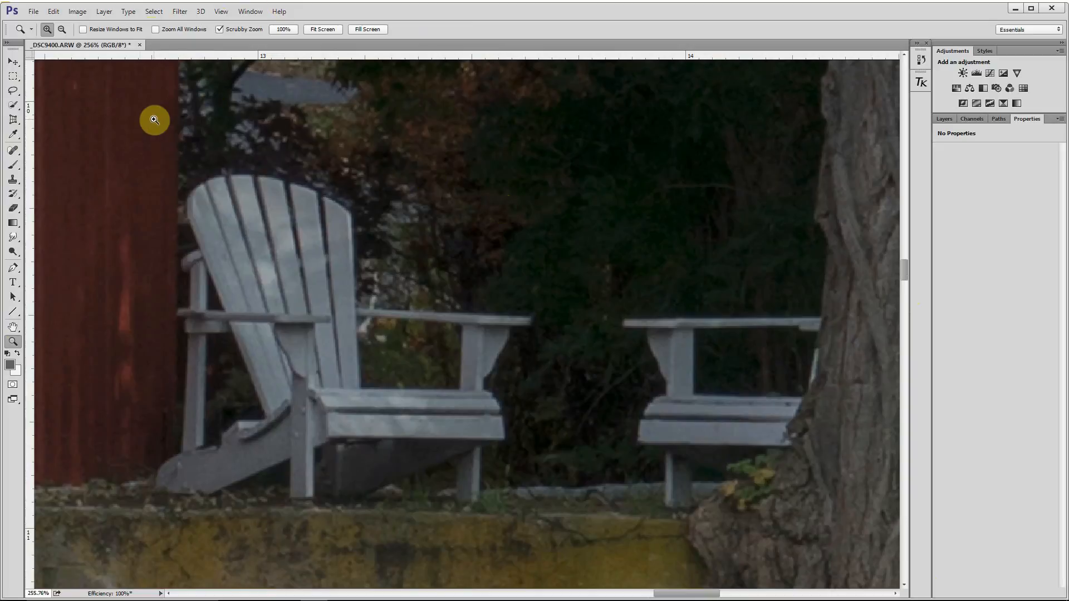
click(14, 156)
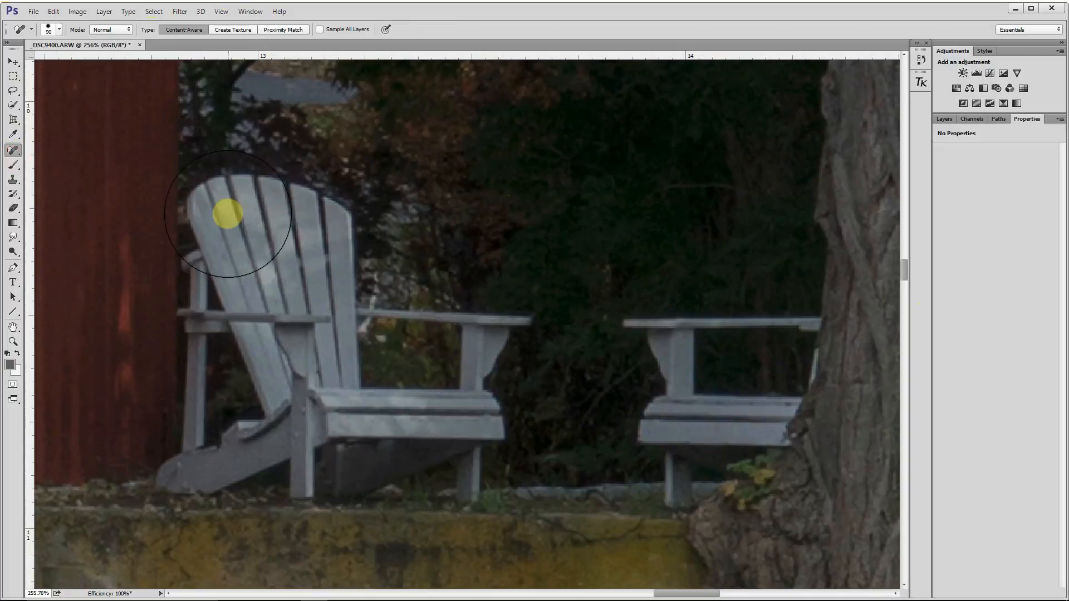
mouse_move(239, 206)
mouse_down()
mouse_move(296, 229)
mouse_move(310, 261)
mouse_move(265, 261)
mouse_move(246, 284)
mouse_move(246, 270)
mouse_move(237, 443)
mouse_move(446, 451)
mouse_move(486, 355)
mouse_move(356, 324)
mouse_move(323, 371)
mouse_up()
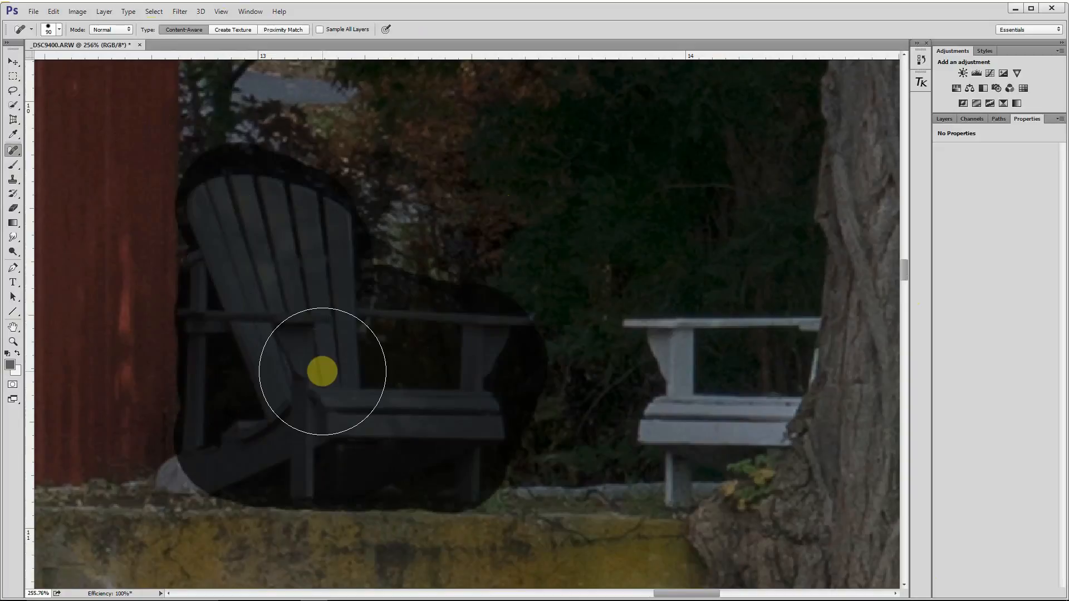
drag(322, 371, 320, 369)
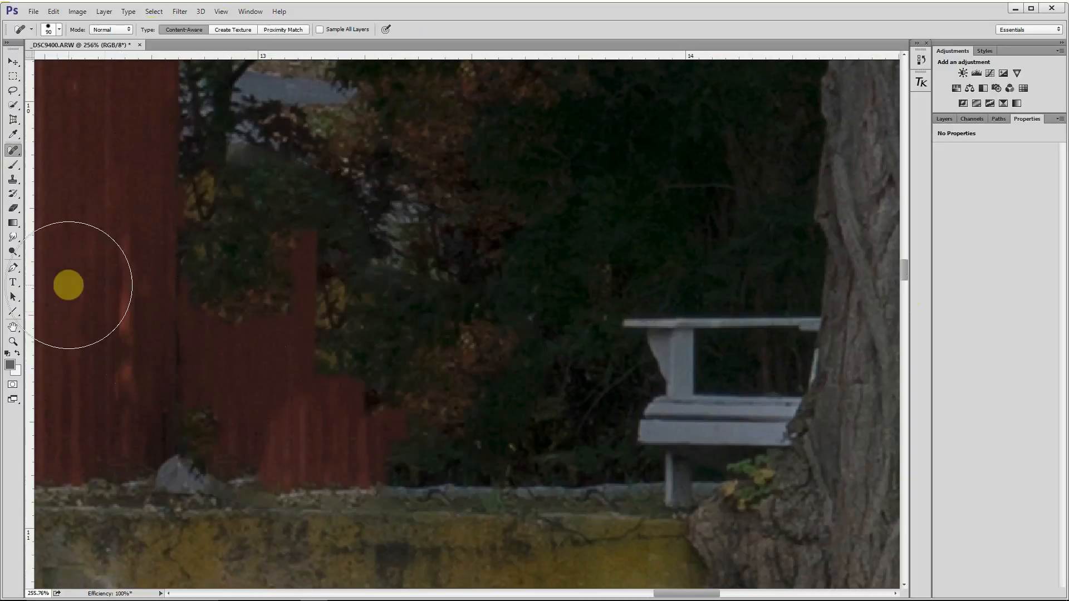
key(ctrl+z)
key(ctrl+z)
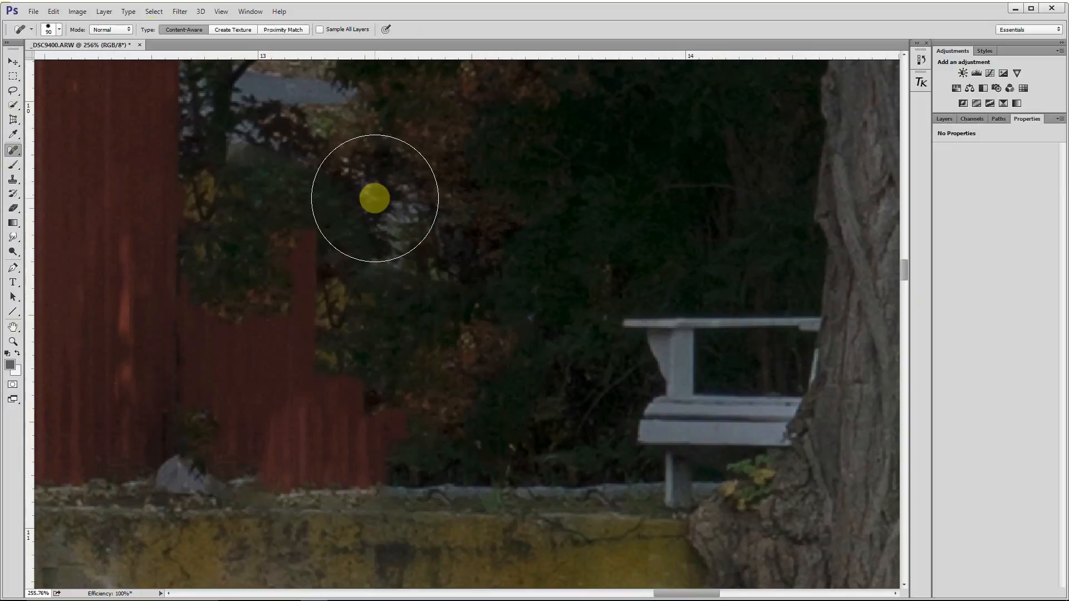
key(ctrl+z)
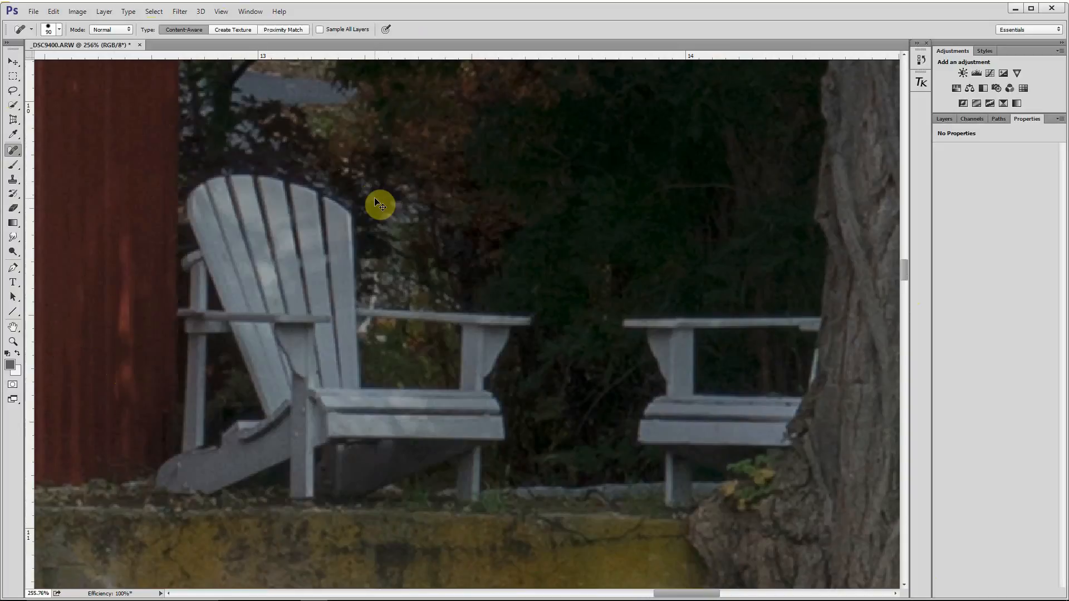
Step: Cover the back, arms and seat of the full white chair with cloned dark foliage, using a size 125 Clone Stamp
key(ctrl+minus)
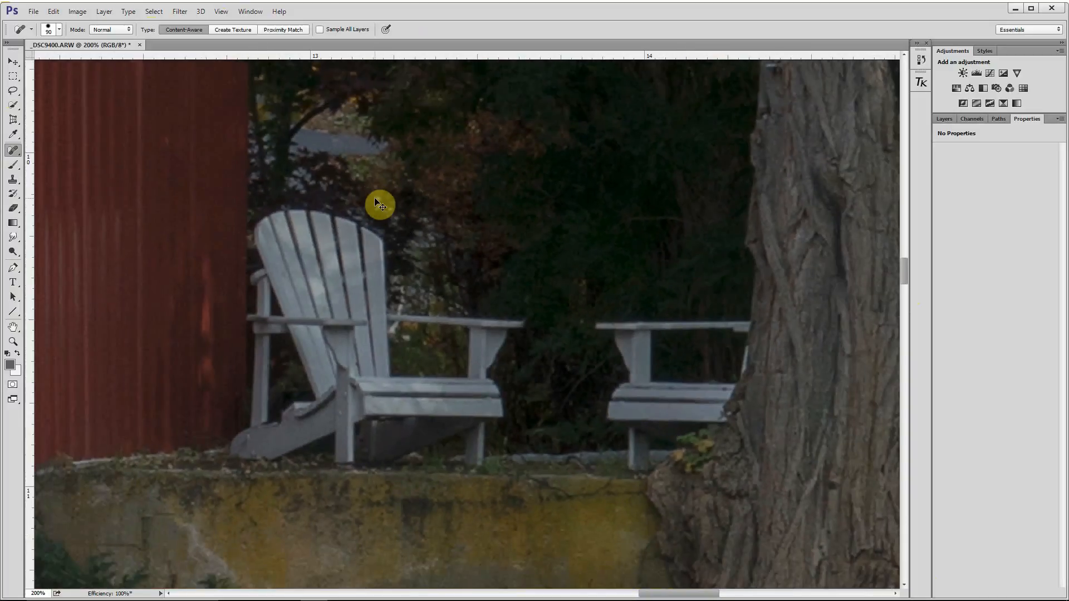
key(ctrl+minus)
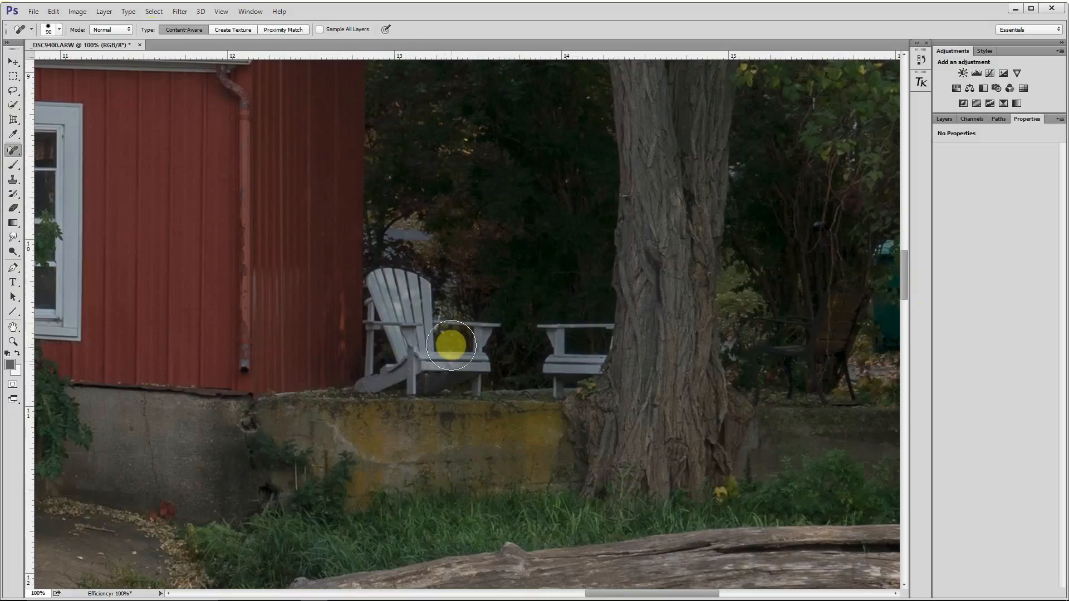
click(12, 181)
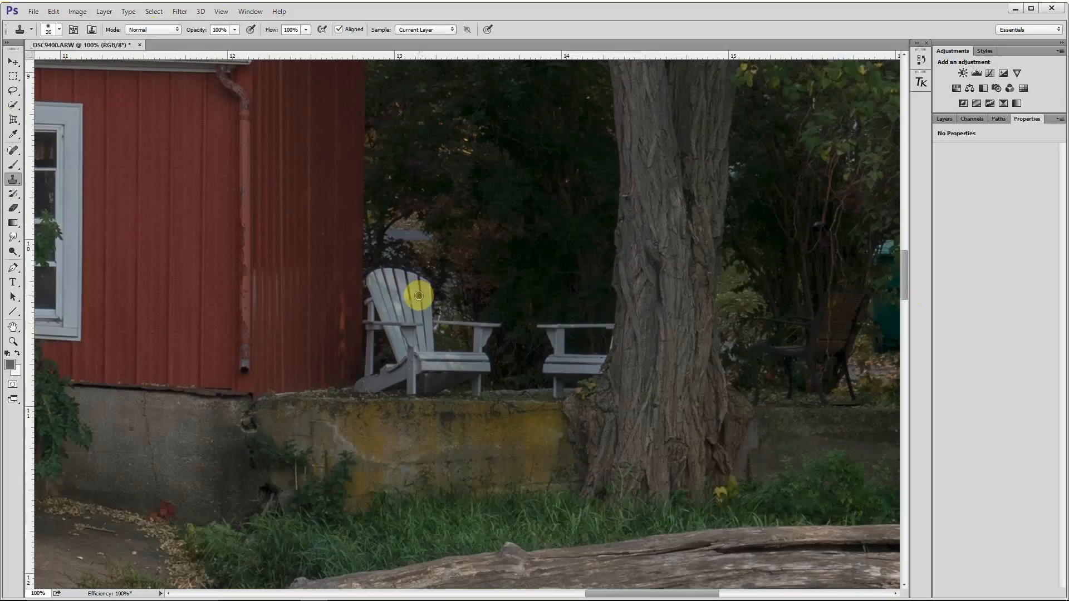
key(bracketright)
key(bracketright)
key(bracketright)
key(bracketright)
key(bracketright)
key(bracketright)
key(bracketright)
key(bracketright)
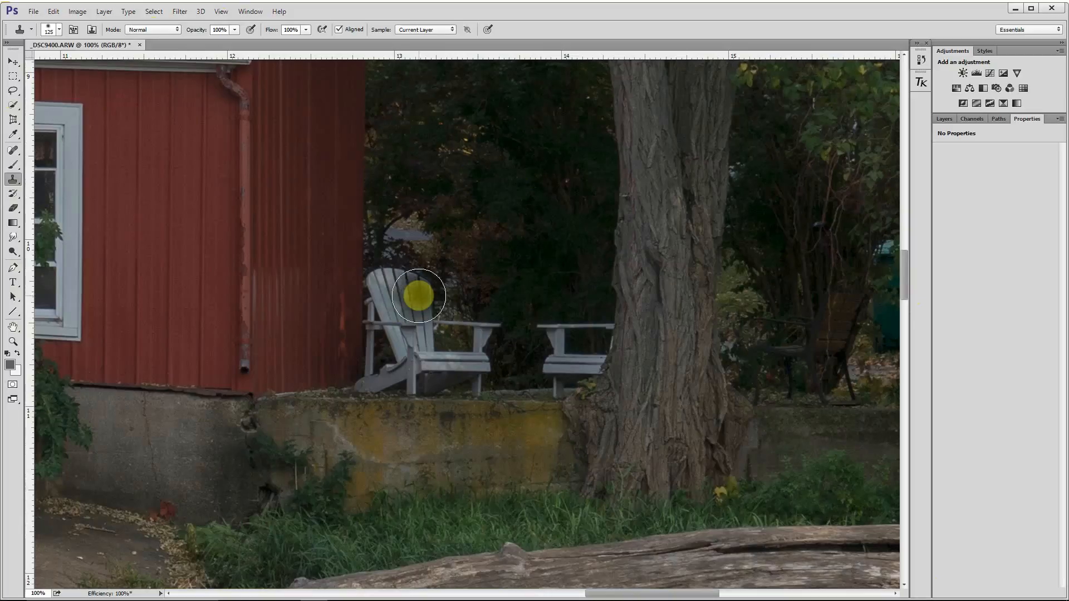
key(bracketleft)
key(bracketleft)
key(bracketleft)
key(bracketleft)
key(bracketleft)
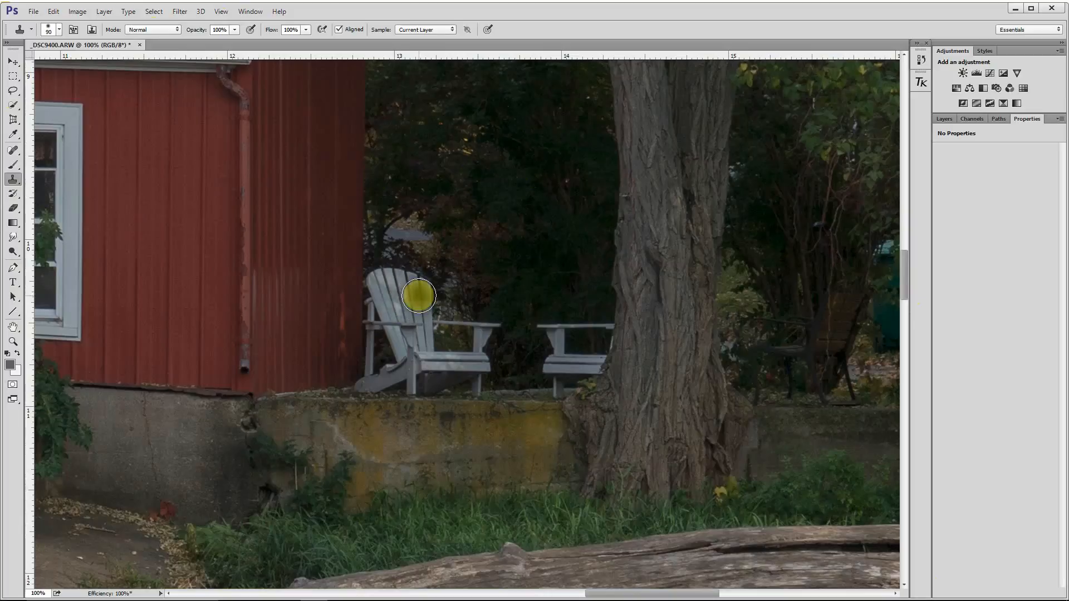
key(bracketright)
key(bracketright)
key(bracketright)
mouse_move(418, 295)
mouse_down()
mouse_move(412, 318)
mouse_move(399, 288)
mouse_move(395, 312)
mouse_move(392, 281)
mouse_move(393, 327)
mouse_move(430, 335)
mouse_move(402, 352)
mouse_move(434, 348)
mouse_move(458, 327)
mouse_move(479, 348)
mouse_move(395, 331)
mouse_up()
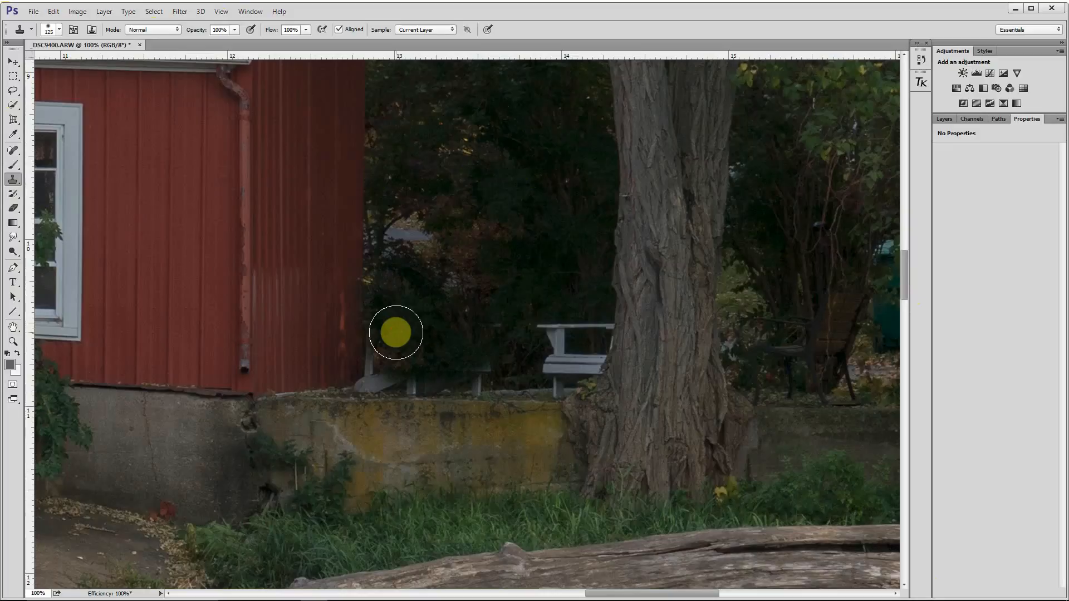
Step: Clone foliage over the chair's remaining legs with a size 35 Clone Stamp and undo the last stroke by the annex corner
key(bracketleft)
key(bracketleft)
key(bracketleft)
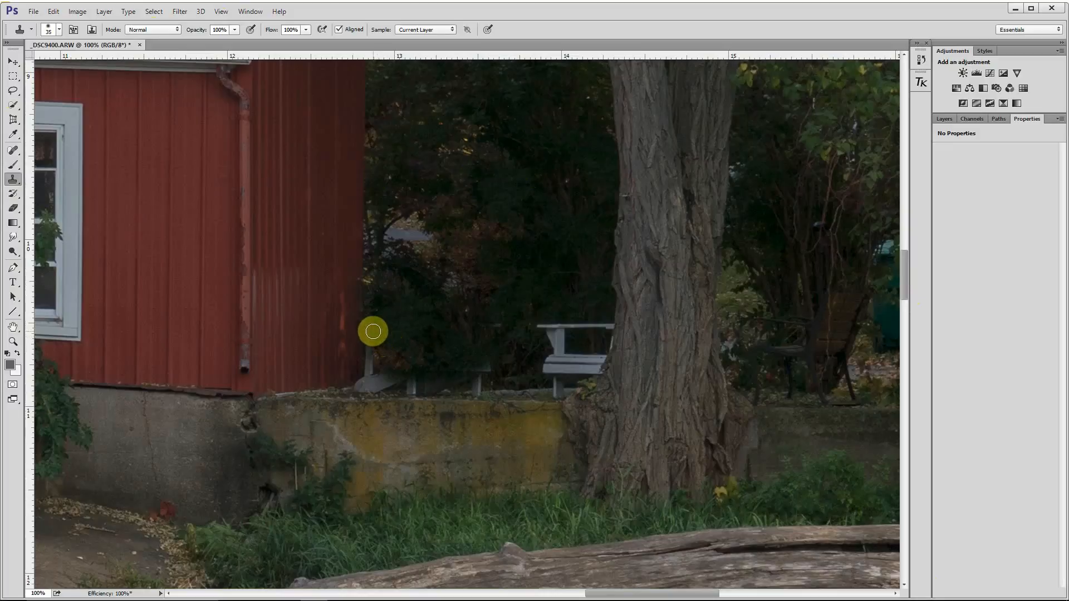
mouse_move(373, 341)
mouse_down()
mouse_move(377, 381)
mouse_move(485, 364)
mouse_move(476, 379)
mouse_up()
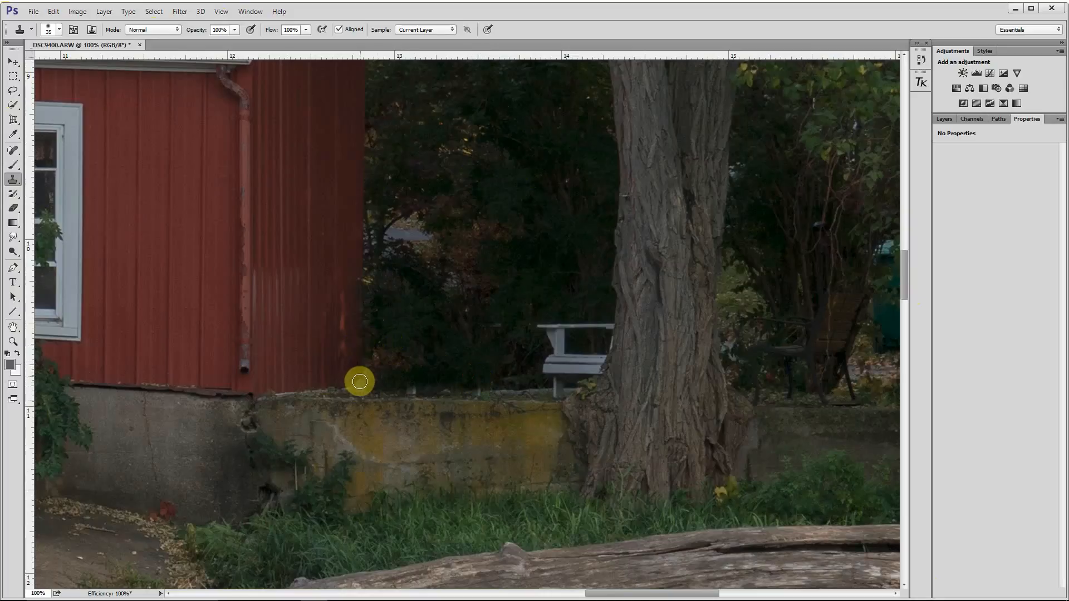
click(278, 351)
key(ctrl+z)
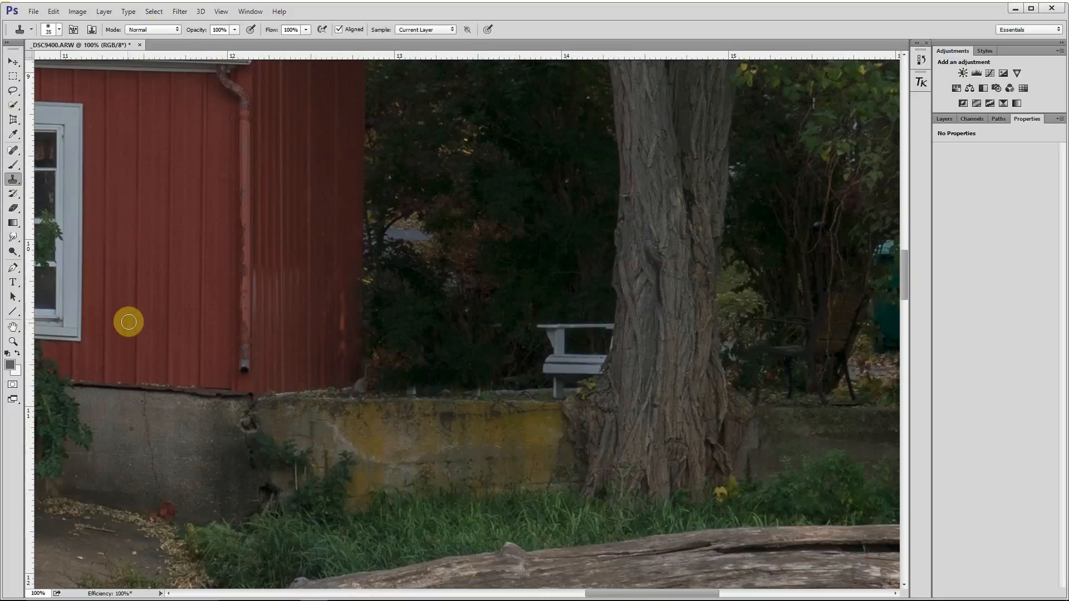
Step: Clone the annex's corner edge down over the chair remnant at its base and undo the last stray stroke
click(13, 342)
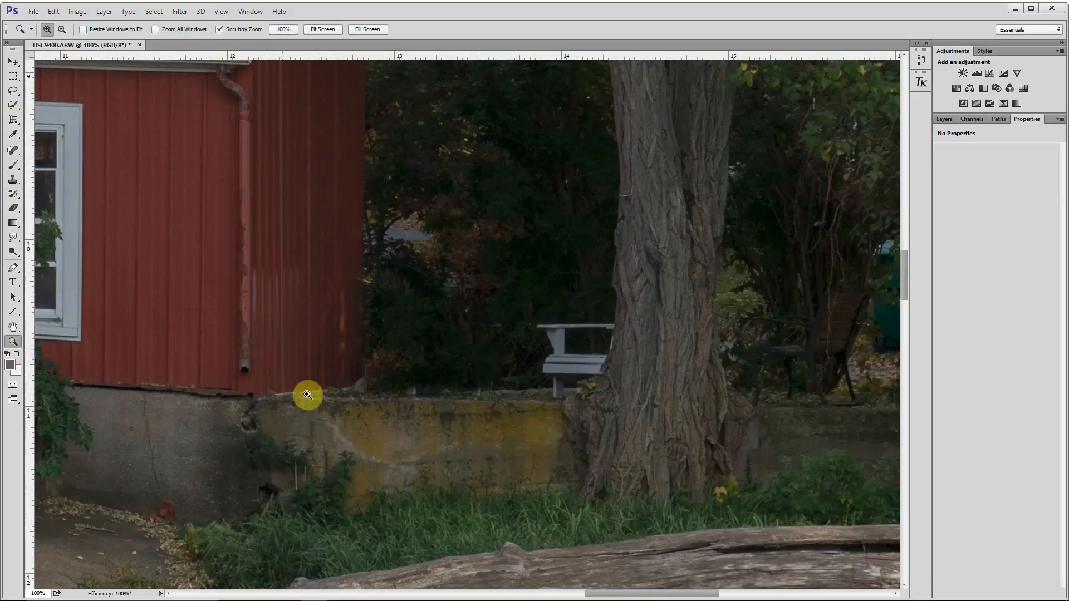
drag(379, 398, 432, 353)
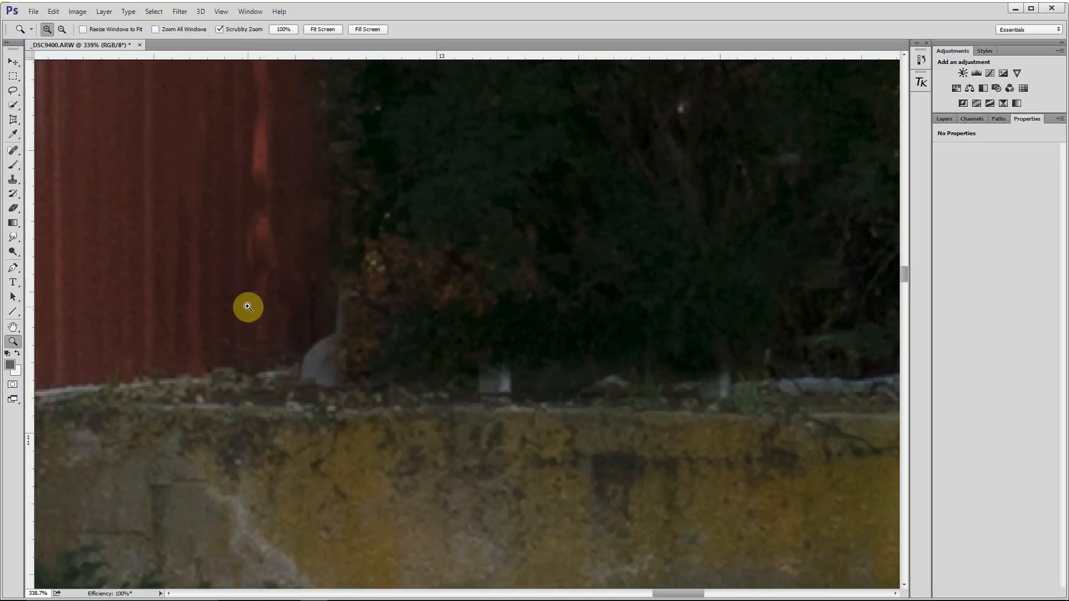
click(13, 180)
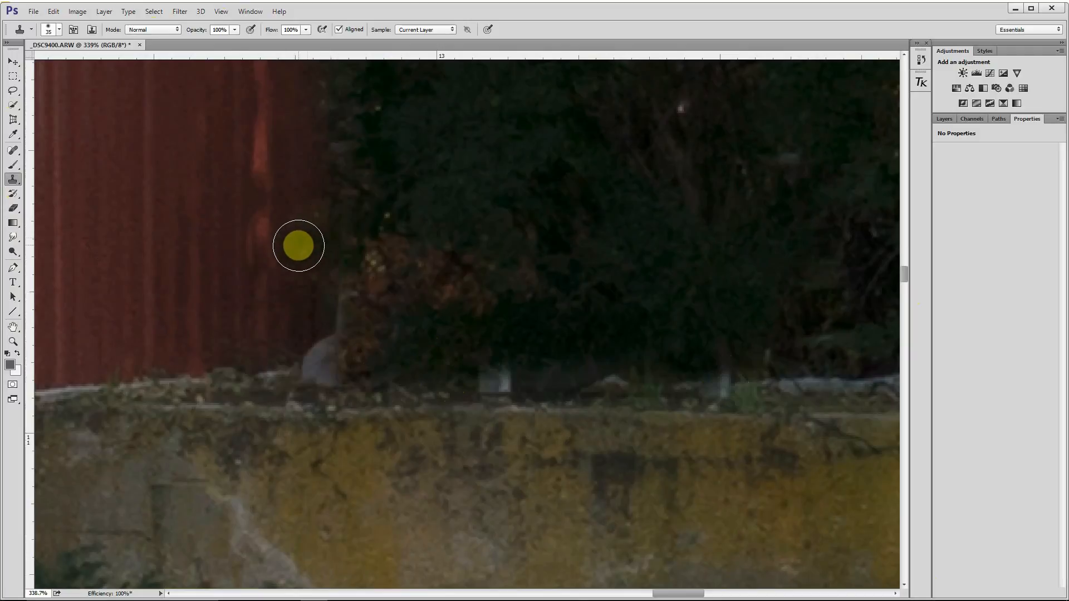
alt+click(329, 218)
mouse_move(329, 228)
mouse_down()
mouse_move(328, 339)
mouse_move(315, 355)
mouse_move(277, 343)
mouse_up()
mouse_move(494, 442)
mouse_down()
mouse_move(496, 367)
mouse_move(498, 389)
mouse_move(523, 377)
mouse_up()
key(ctrl+z)
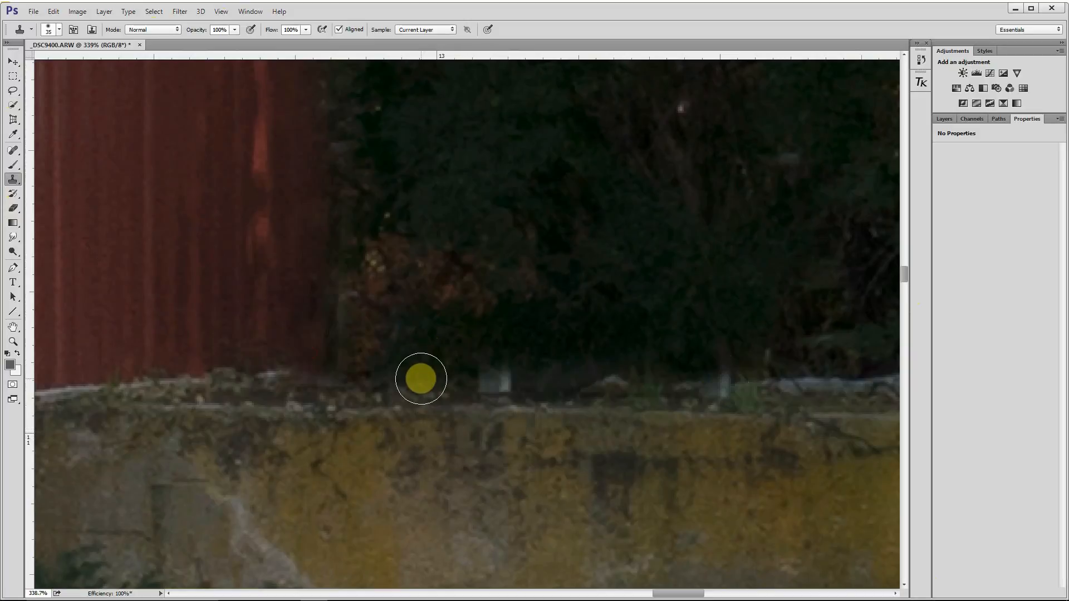
Step: Clone away the two remaining chair leg stubs along the top of the concrete wall
mouse_move(422, 378)
mouse_down()
mouse_move(497, 377)
mouse_move(311, 371)
mouse_move(308, 382)
mouse_move(476, 385)
mouse_up()
alt+click(261, 382)
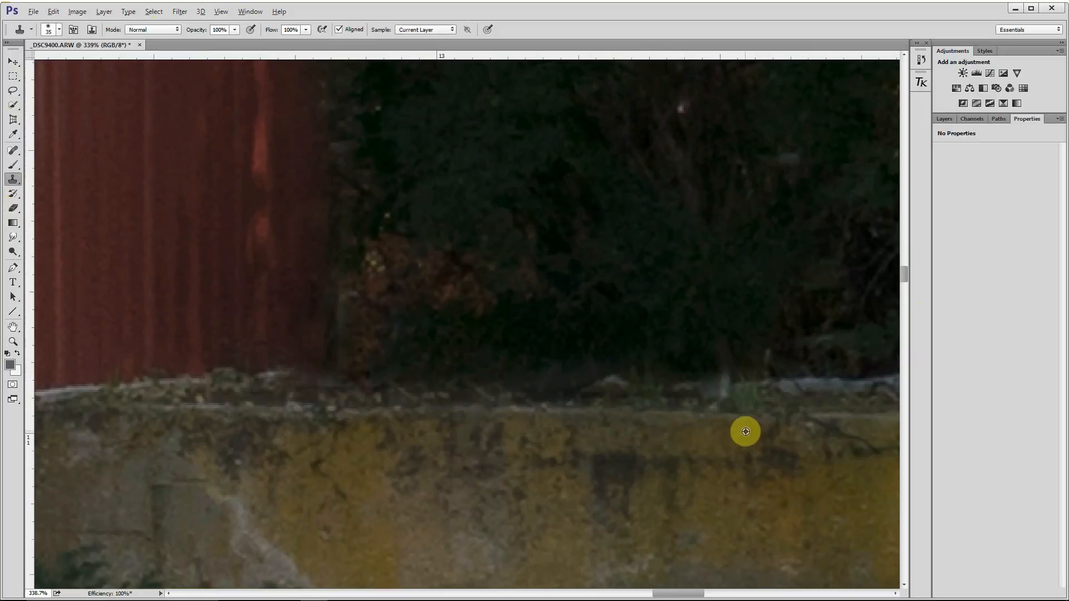
alt+click(751, 384)
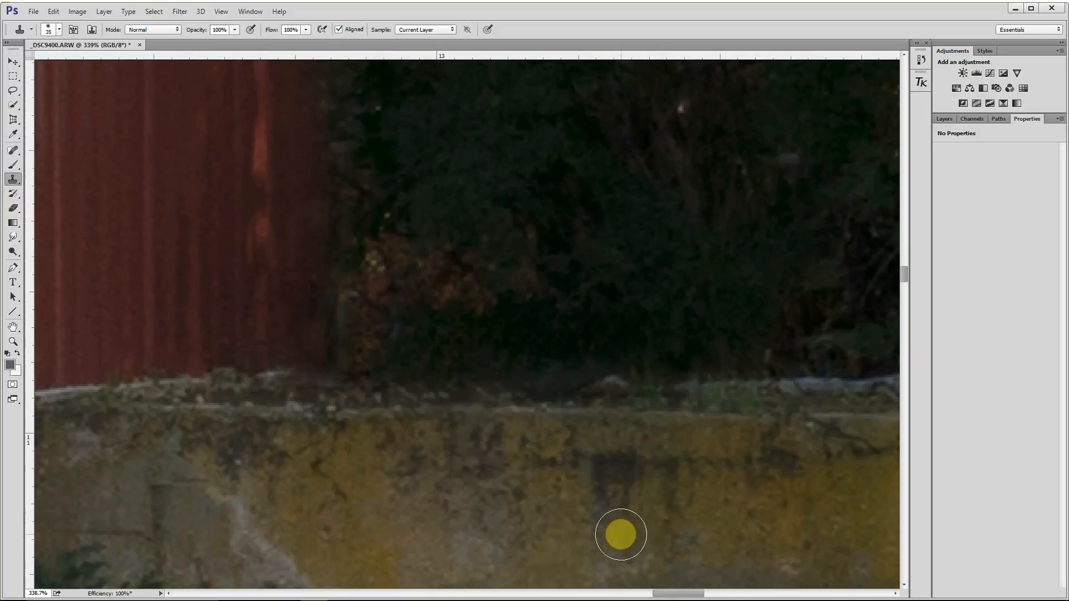
key(ctrl+0)
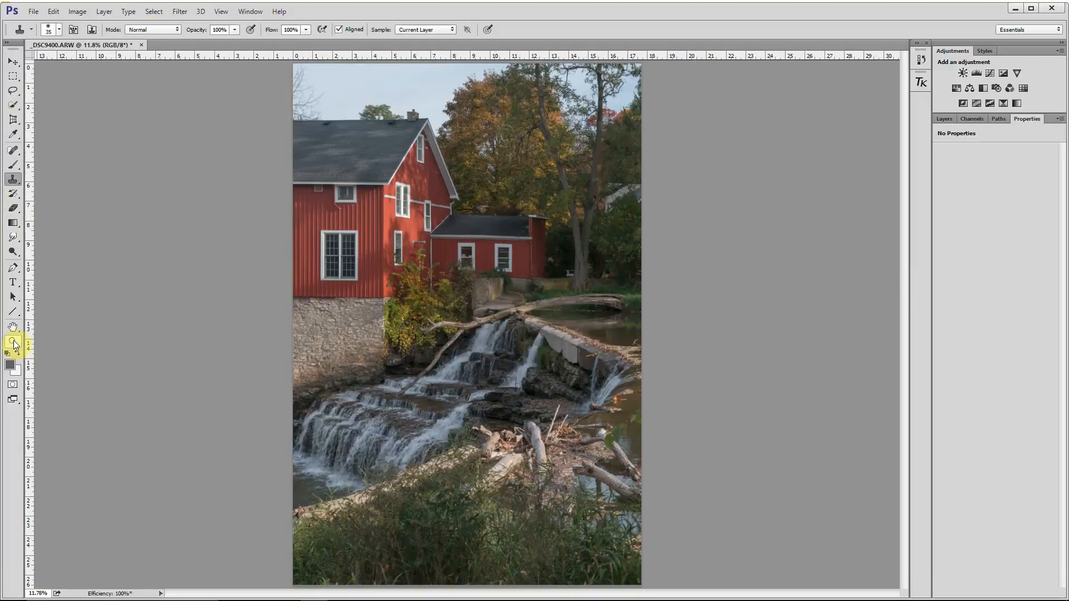
Step: Try to remove the bright red-orange object behind the bench to the right of the tree with the Content-Aware Spot Healing Brush
click(14, 342)
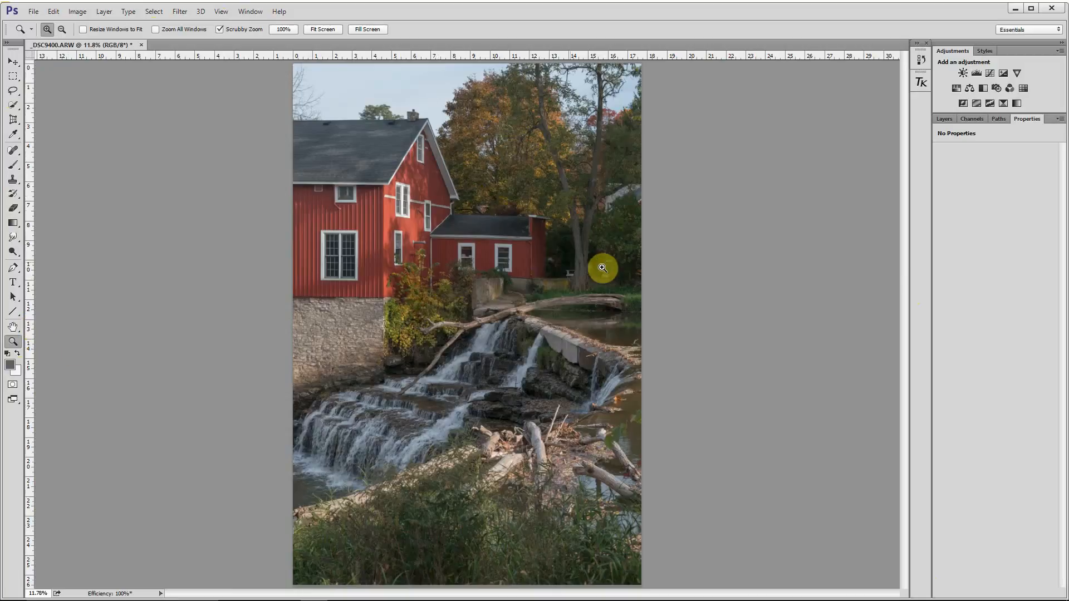
drag(611, 276, 741, 221)
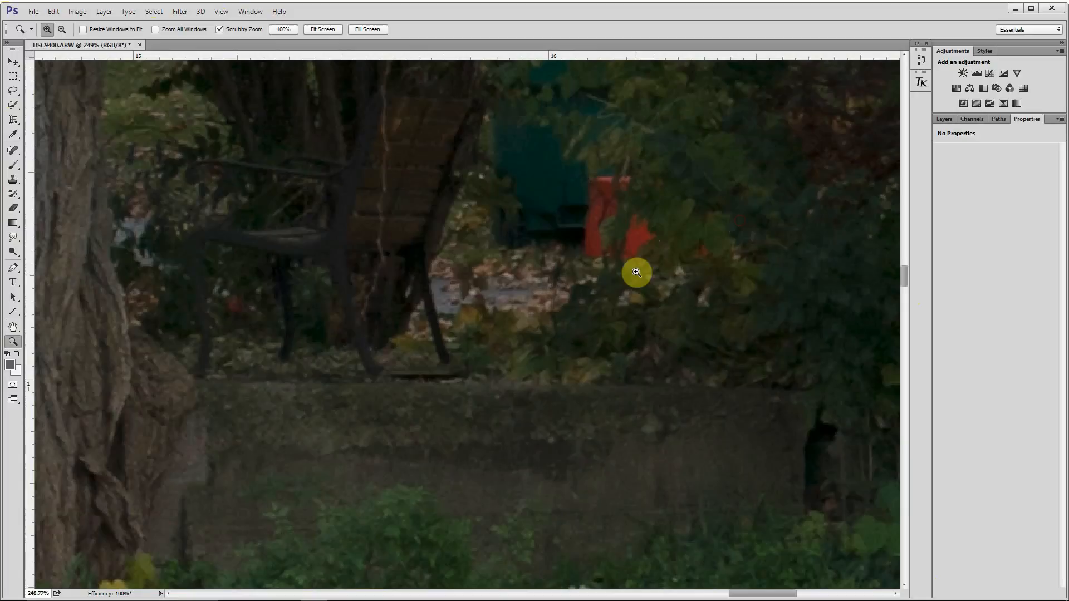
click(11, 152)
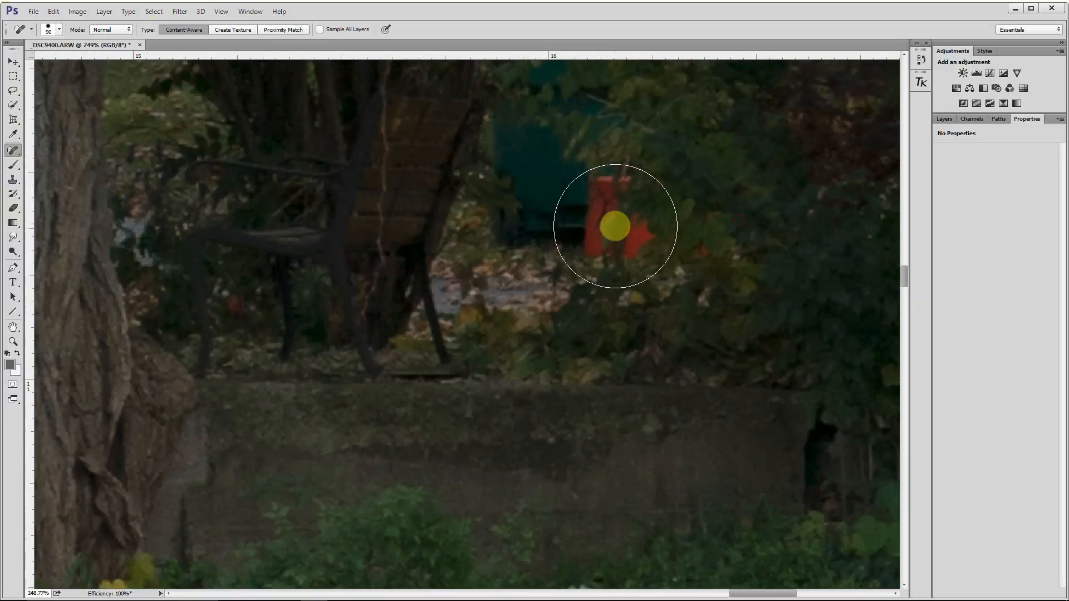
click(617, 219)
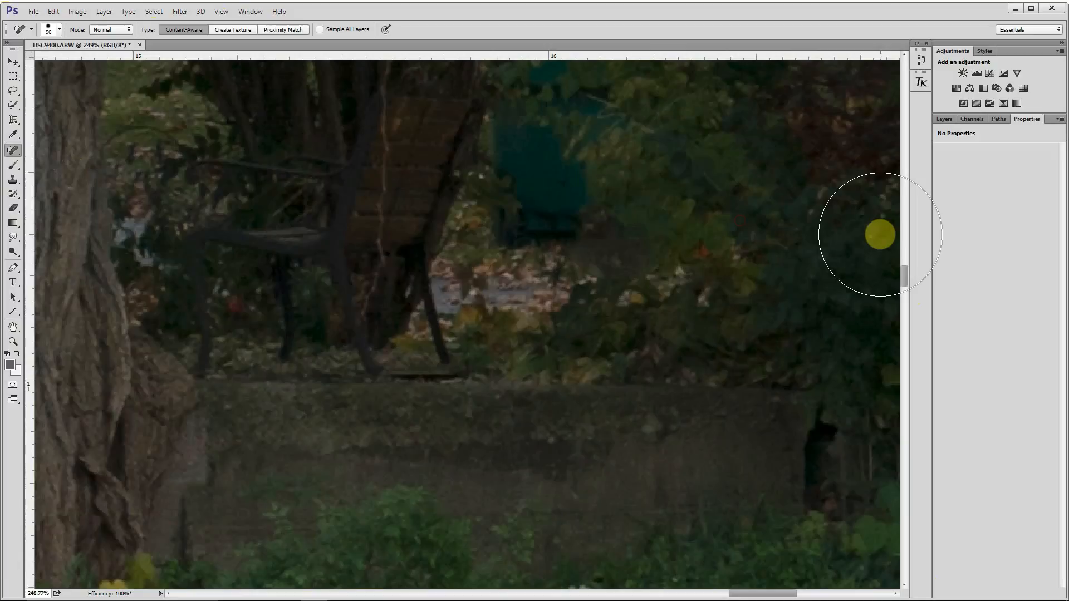
key(ctrl+z)
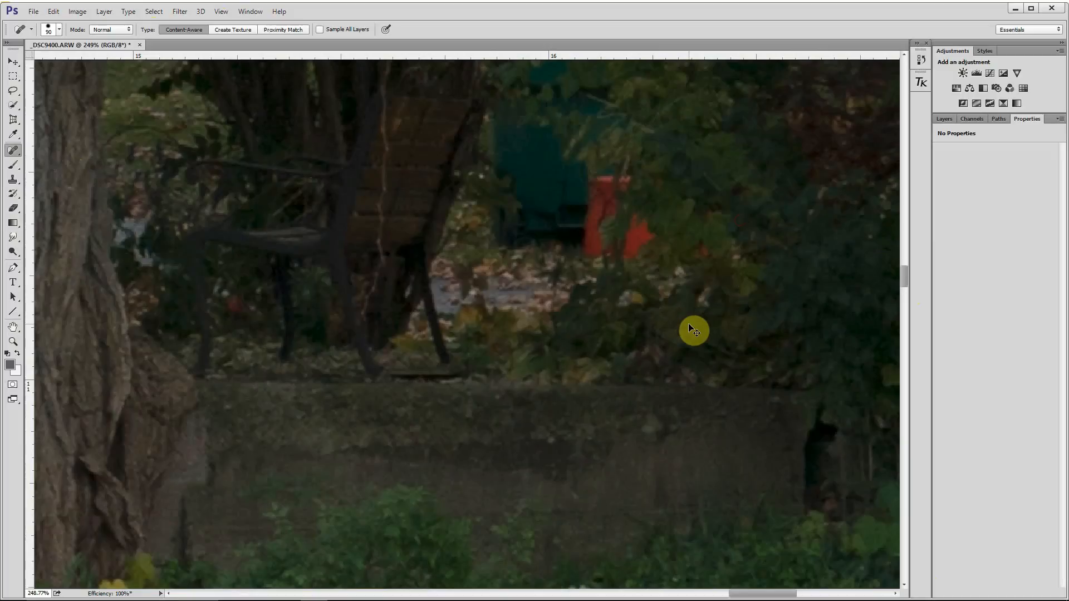
key(ctrl+0)
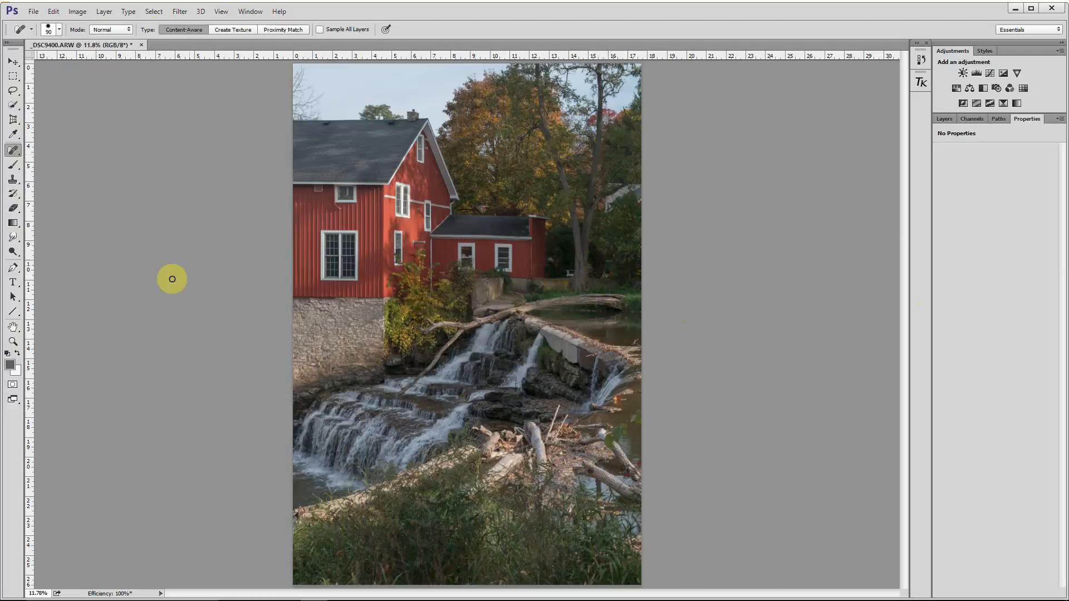
Step: Draw a freehand lasso selection around the red-orange object behind the bench, to the right of the tree
click(12, 342)
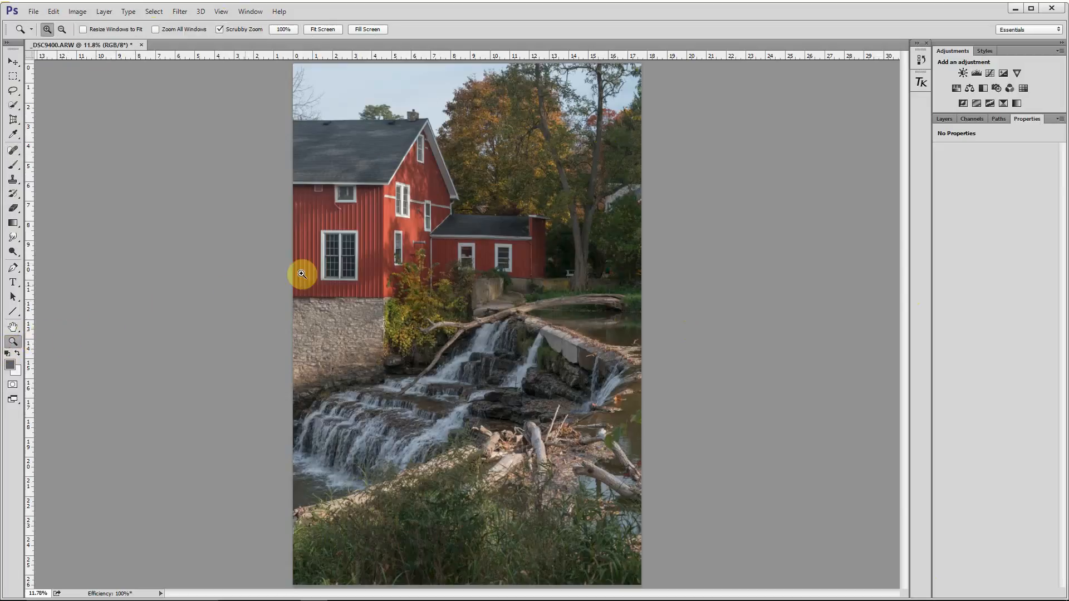
drag(611, 277, 729, 226)
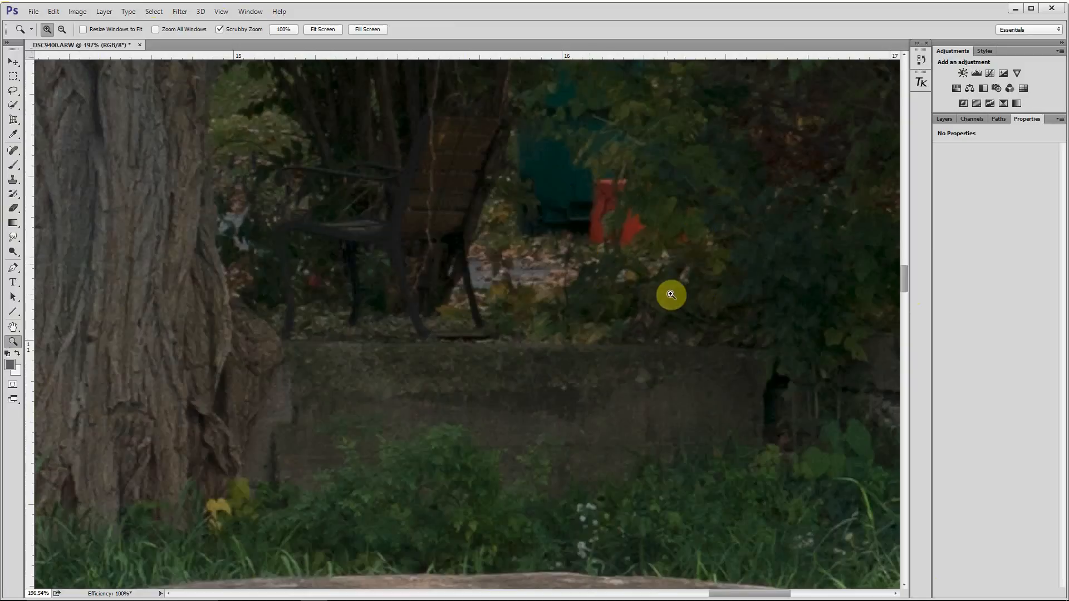
click(13, 90)
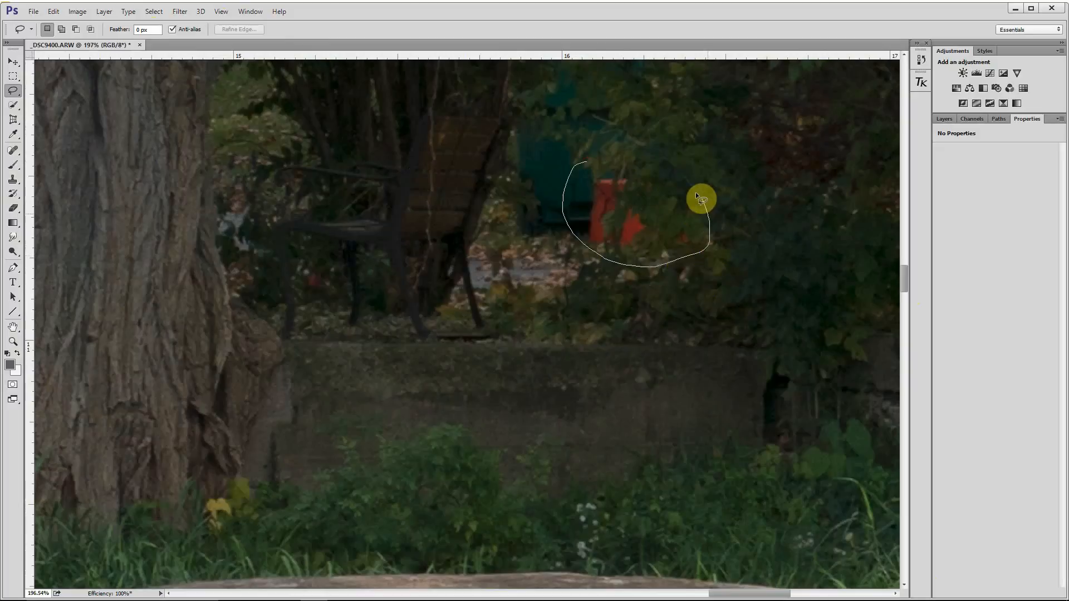
drag(580, 163, 578, 160)
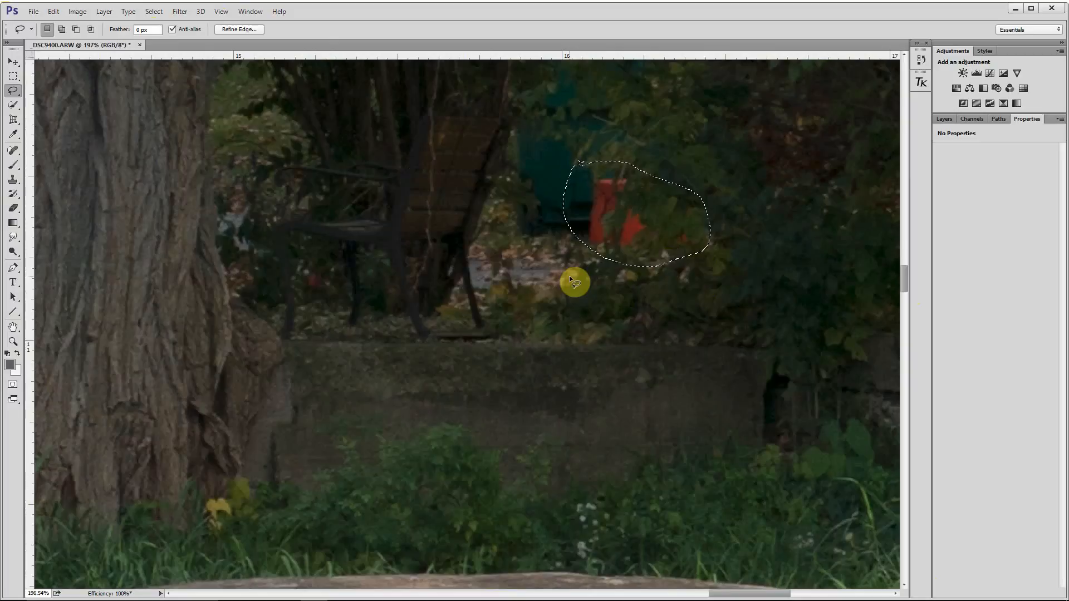
click(945, 119)
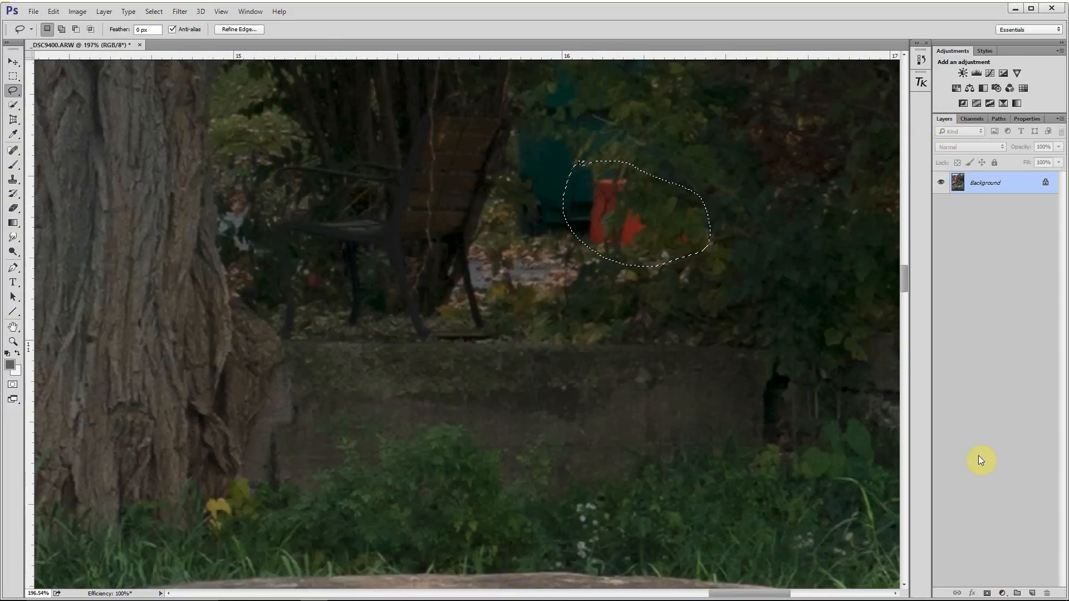
Step: Mute the selected object with Hue/Saturation, setting the Reds to saturation -77 and lightness -46, and deselect
click(77, 13)
mouse_move(117, 39)
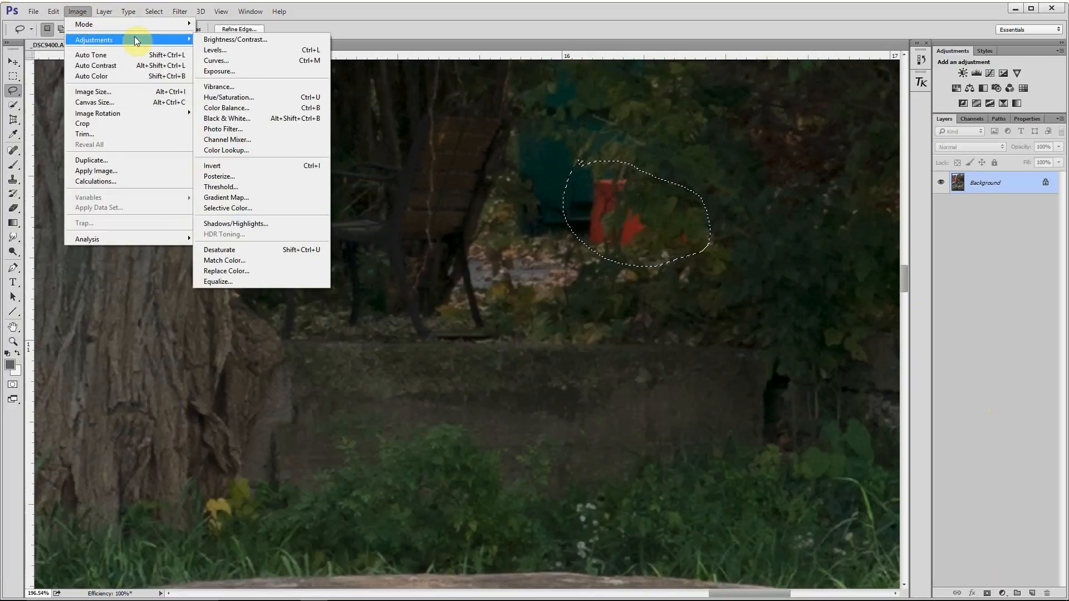
click(222, 99)
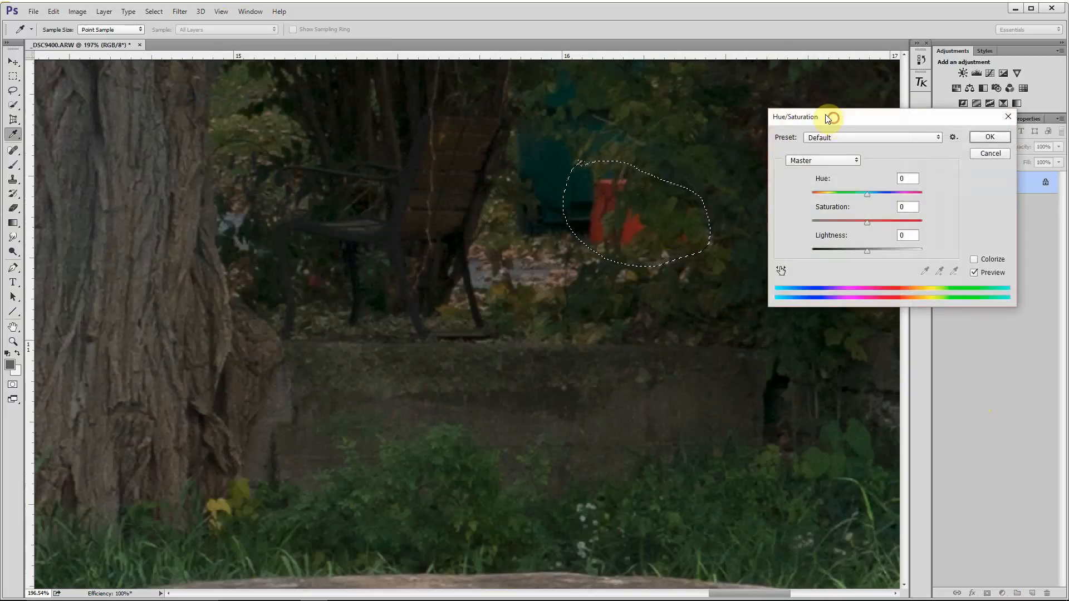
drag(833, 118, 789, 96)
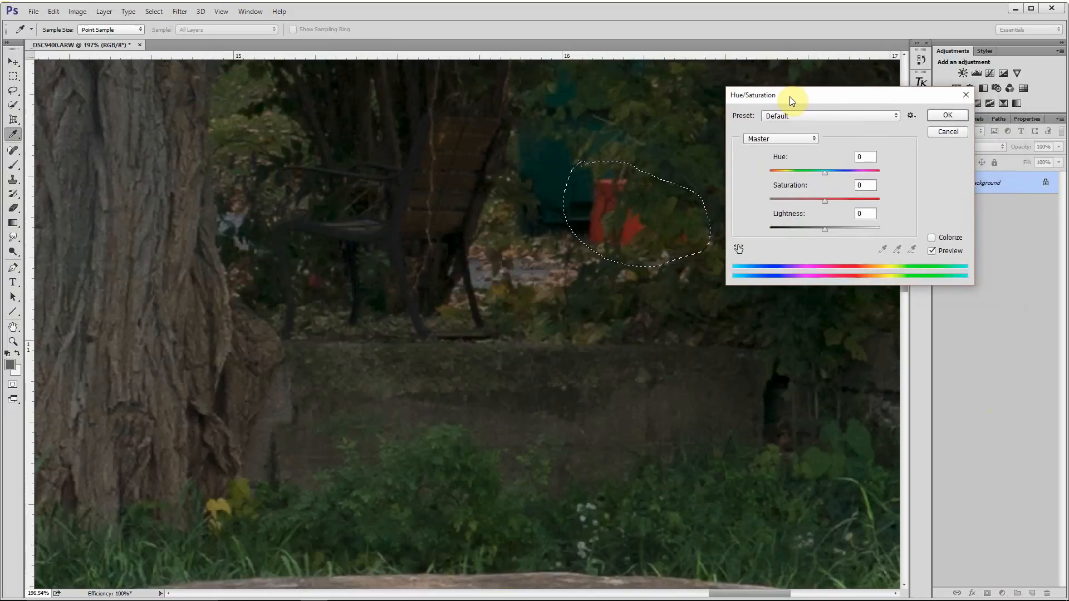
click(784, 140)
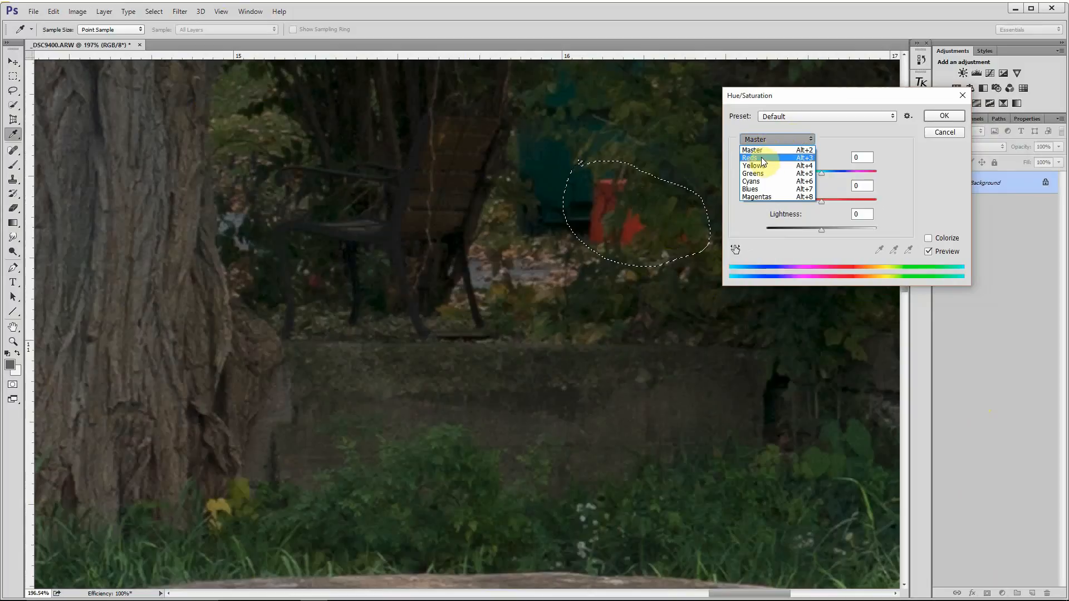
click(760, 158)
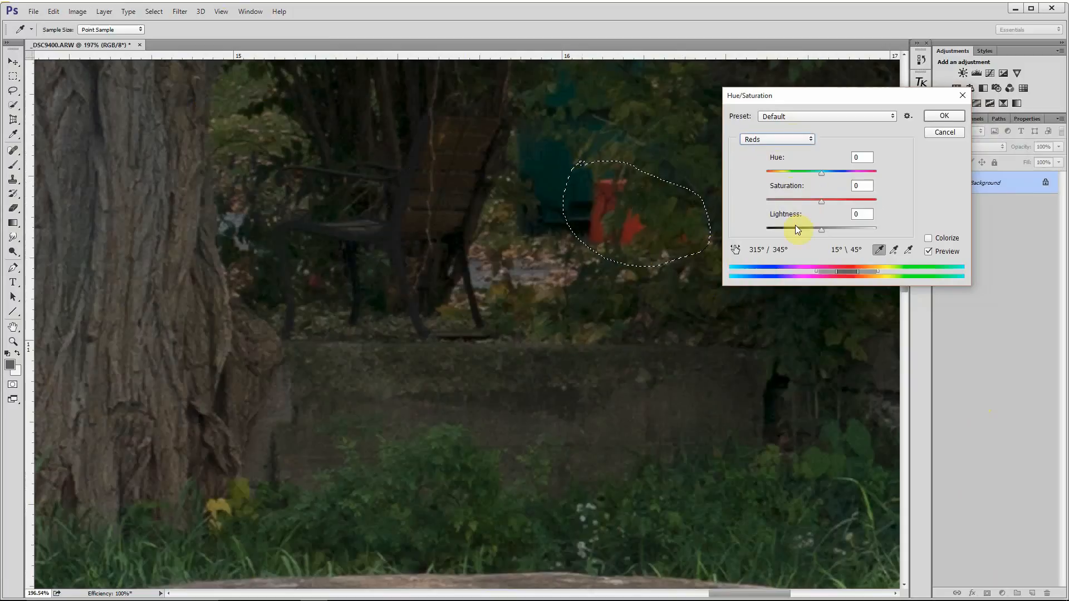
drag(823, 202, 779, 203)
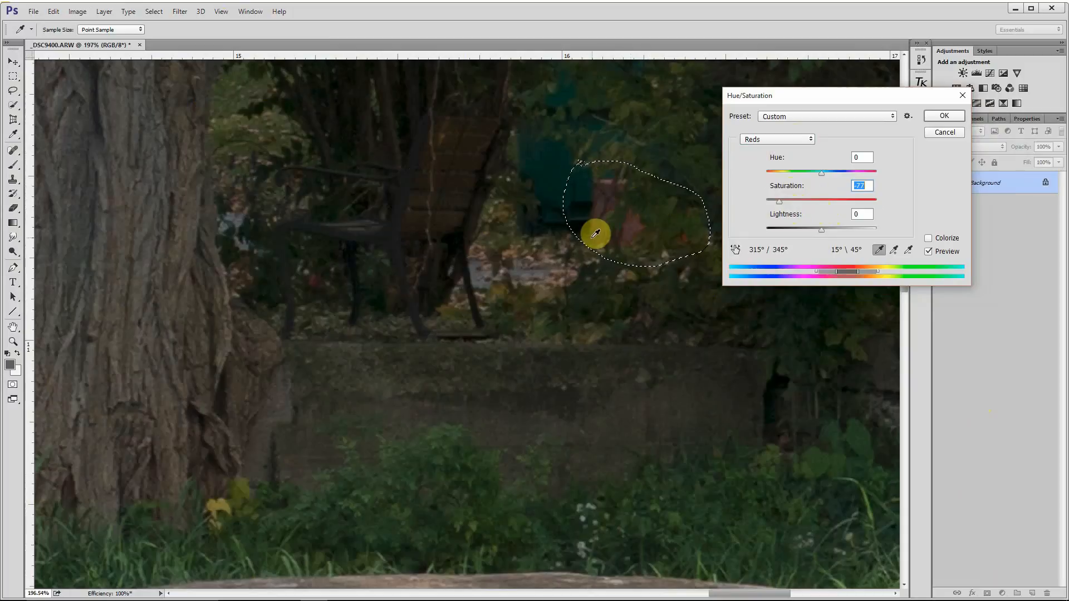
drag(821, 229, 796, 228)
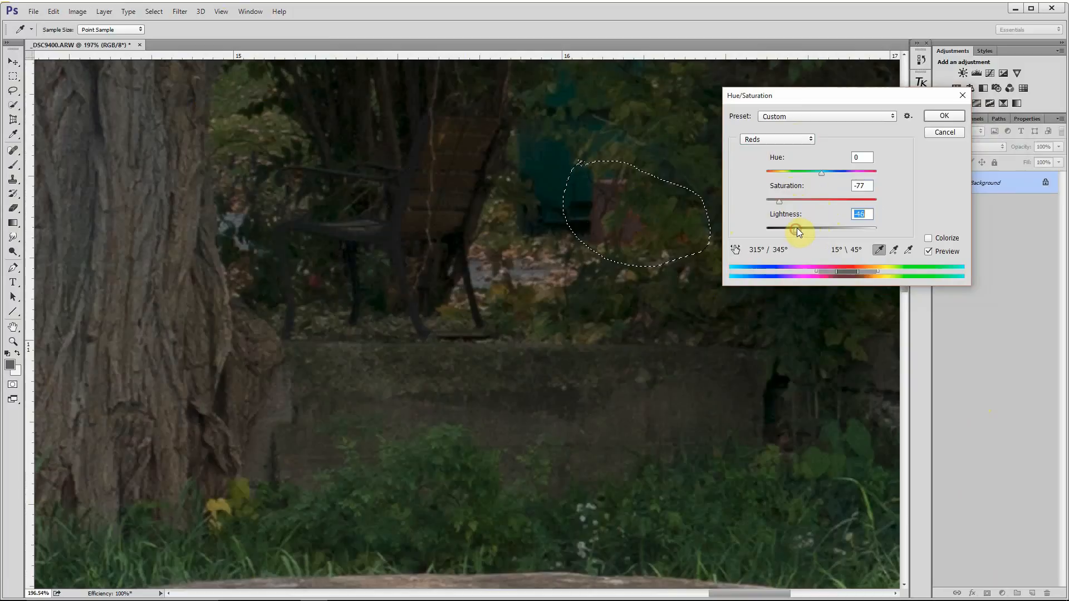
click(943, 116)
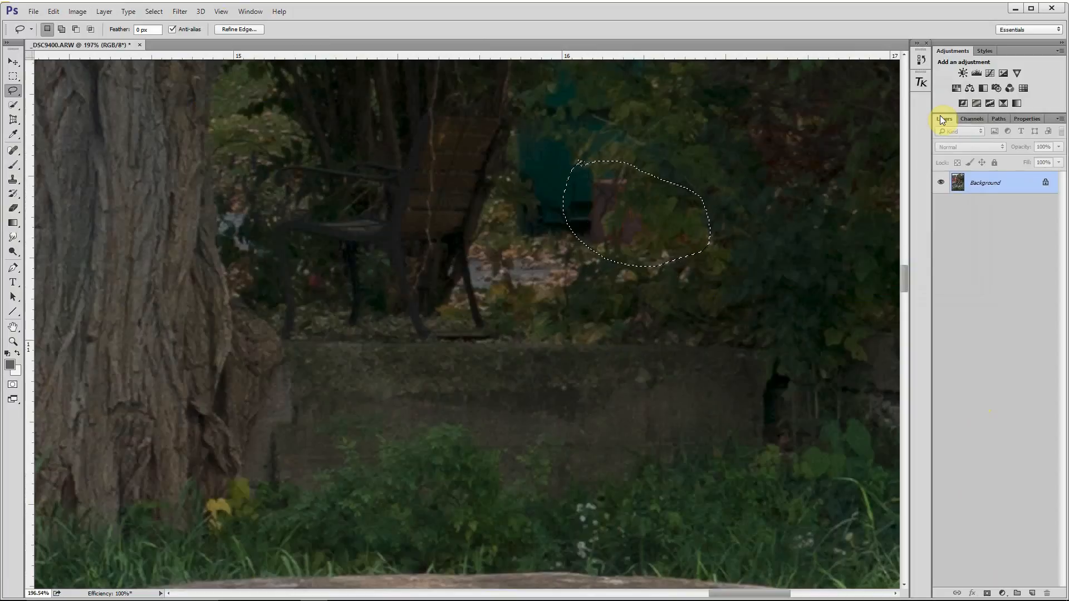
key(ctrl+d)
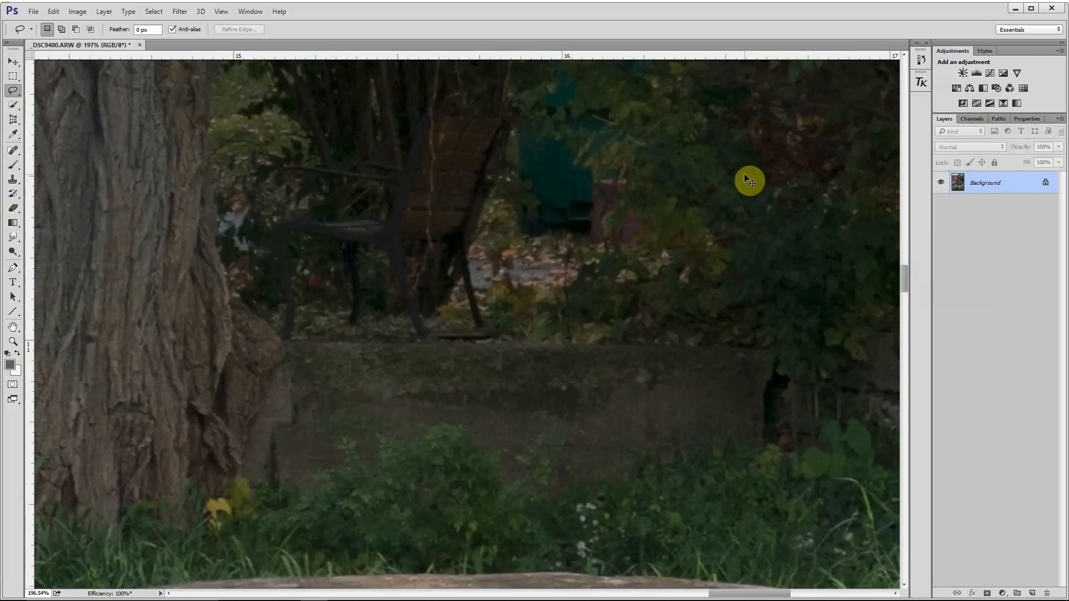
key(ctrl+0)
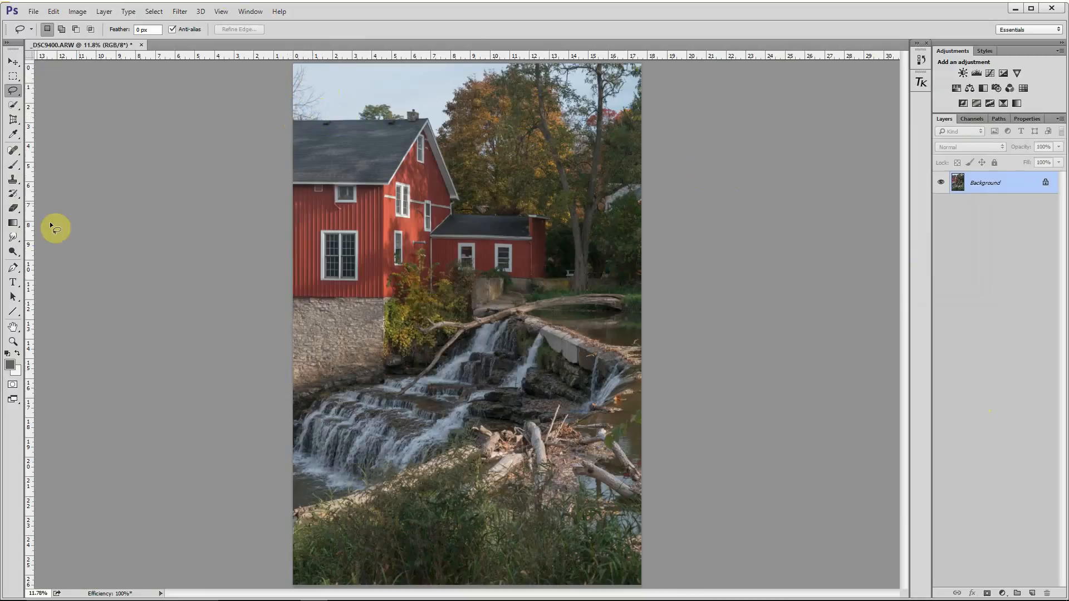
Step: Try to remove the bare branches above the mill roof with a rectangular selection and Content-Aware Fill
click(14, 342)
drag(301, 105, 388, 84)
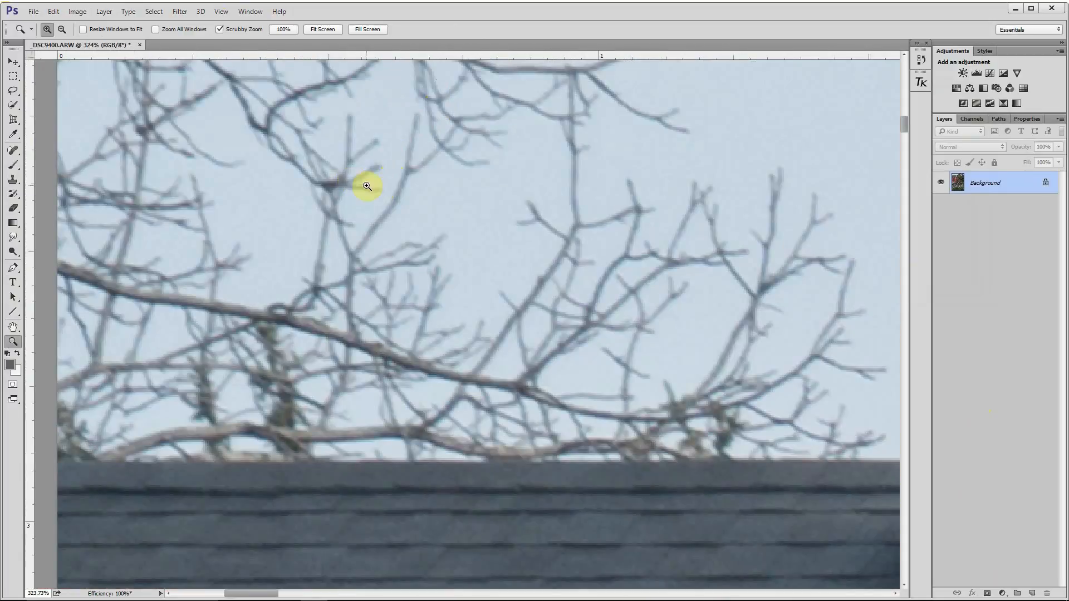
key(ctrl+1)
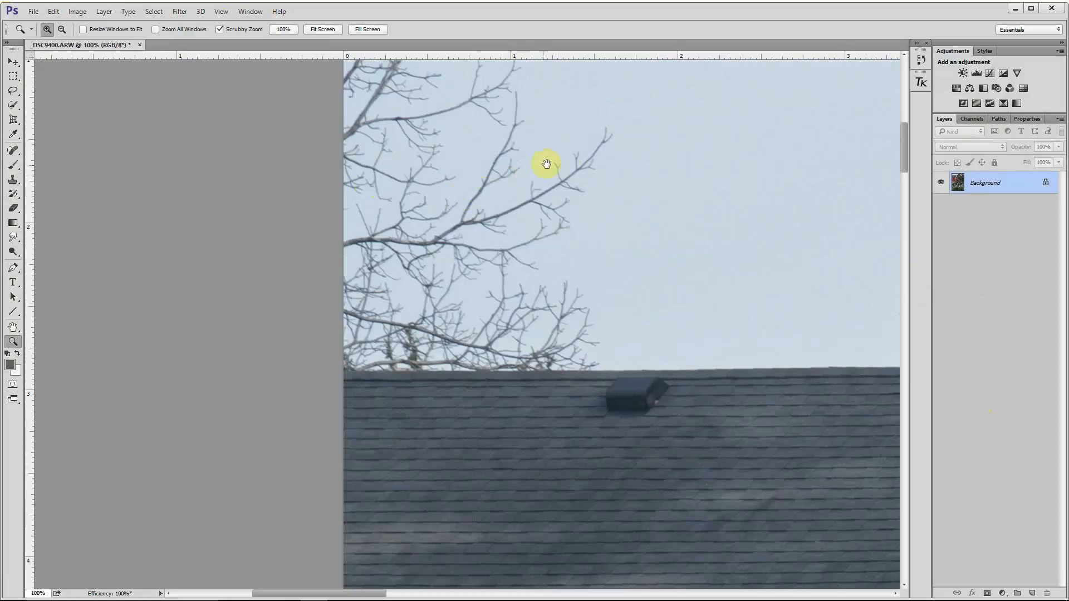
drag(575, 151, 480, 332)
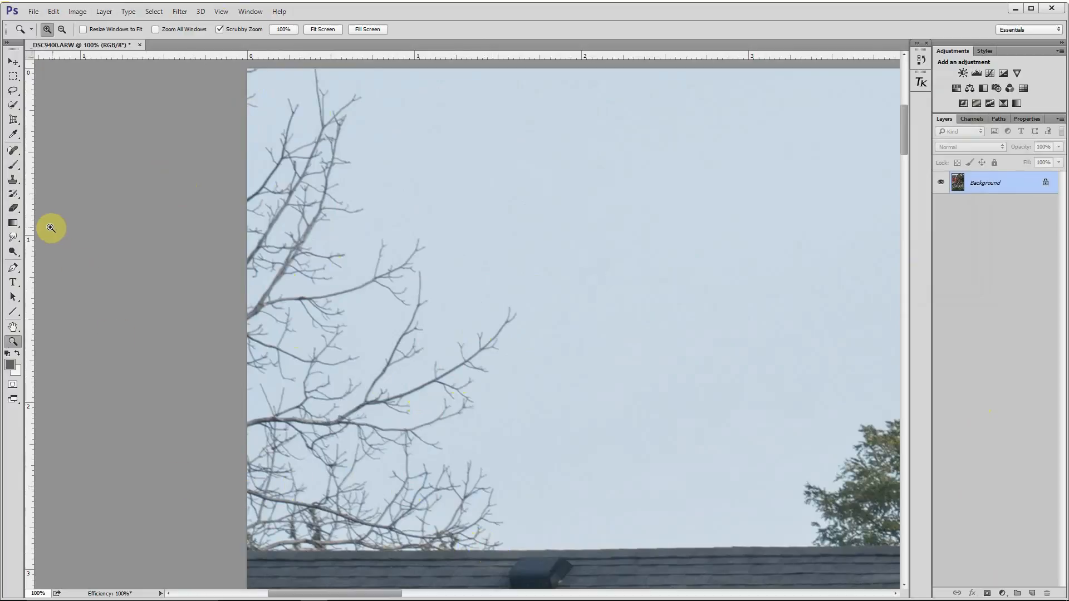
click(12, 77)
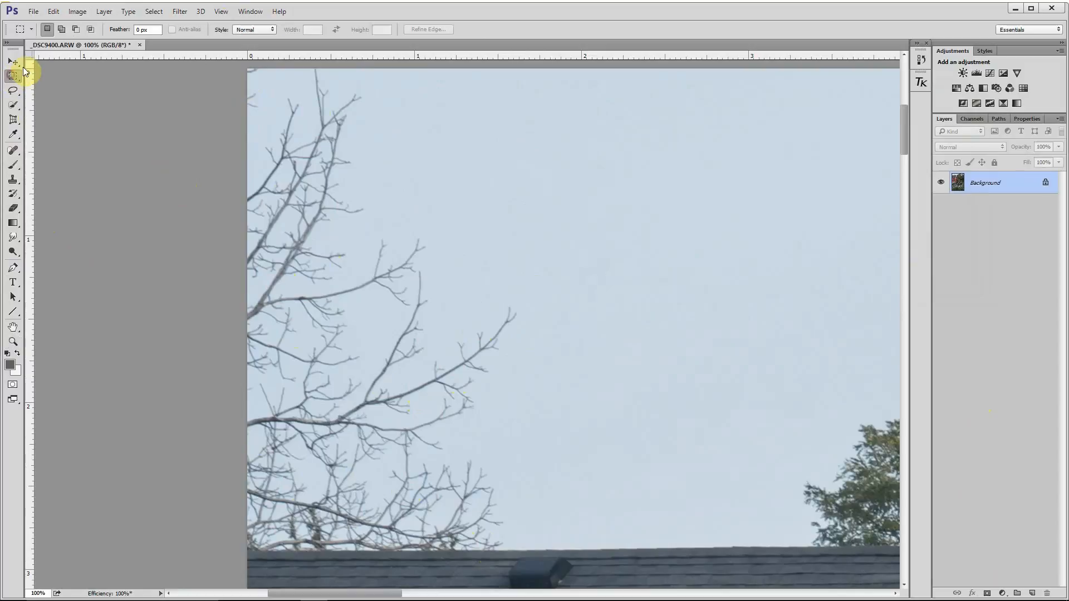
drag(239, 65, 557, 549)
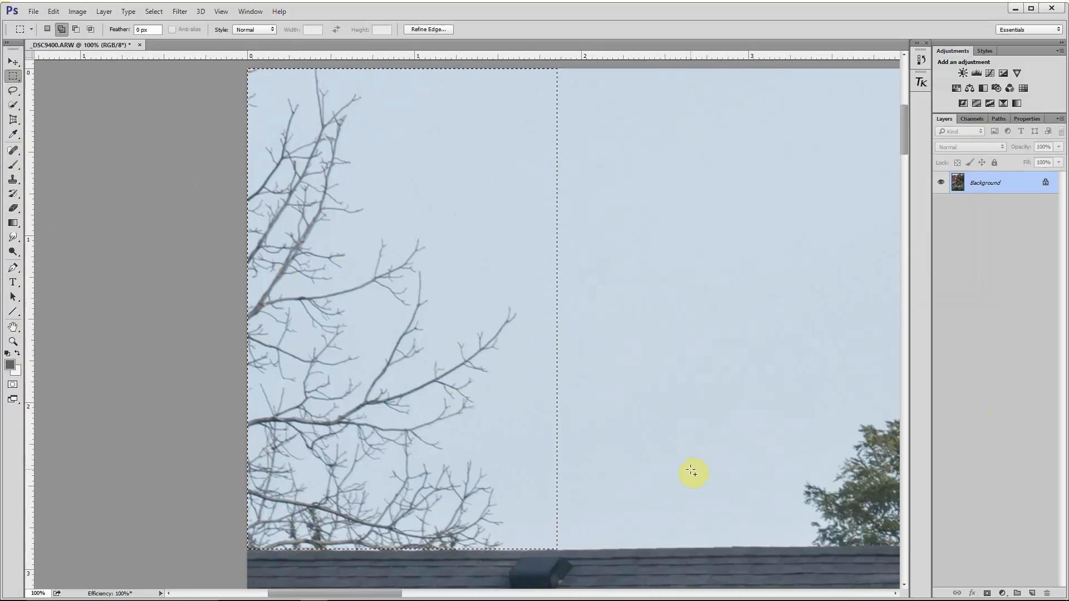
key(shift+BackSpace)
key(Return)
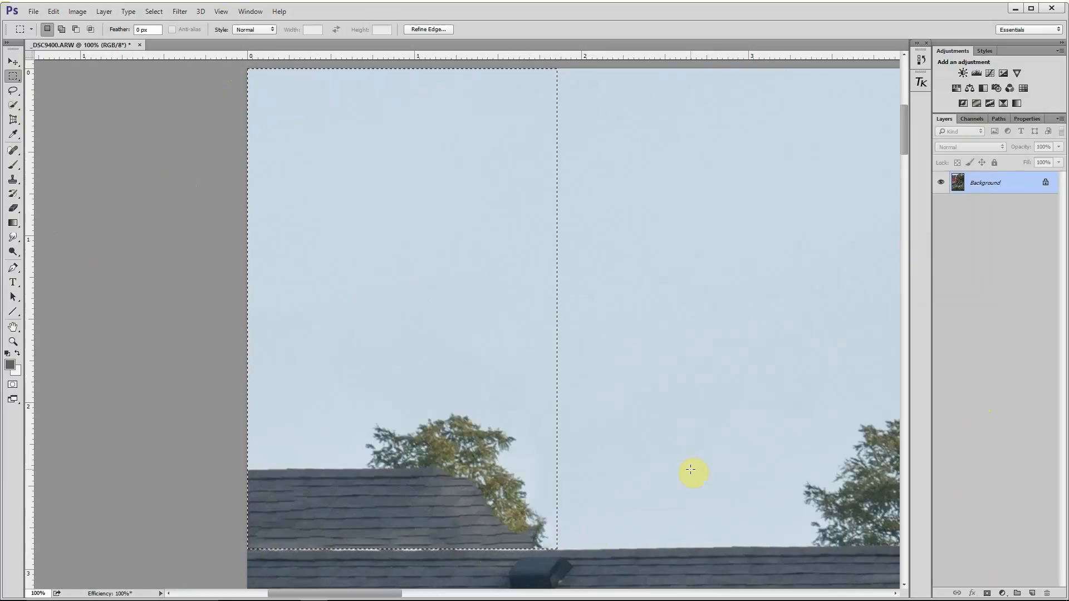
Step: Undo the content-aware fill over the branches and clear the rectangular selection
key(ctrl+z)
key(ctrl+z)
key(ctrl+z)
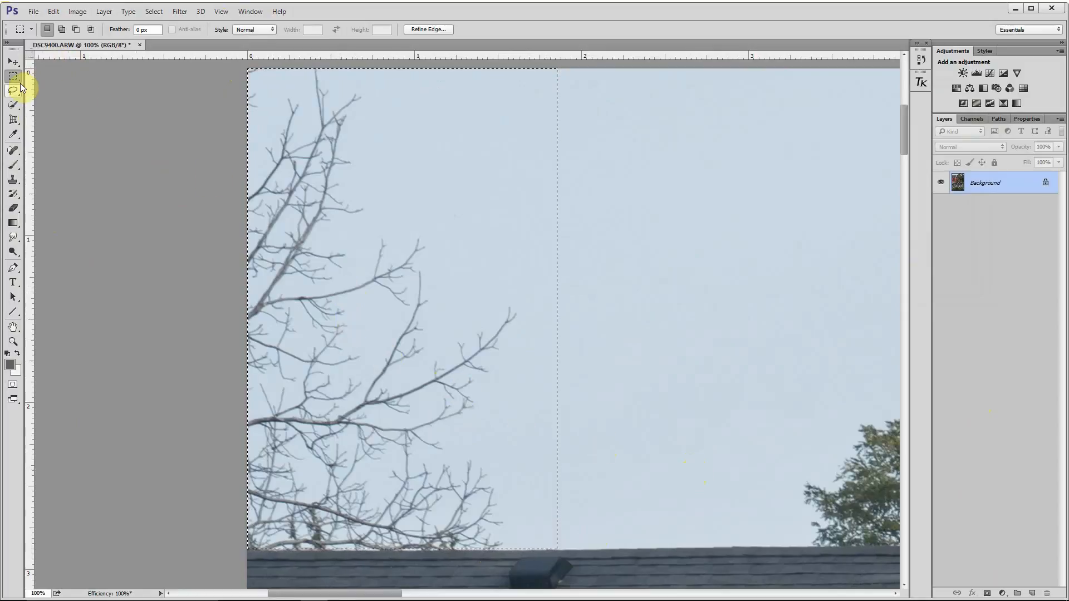
right_click(277, 123)
click(306, 131)
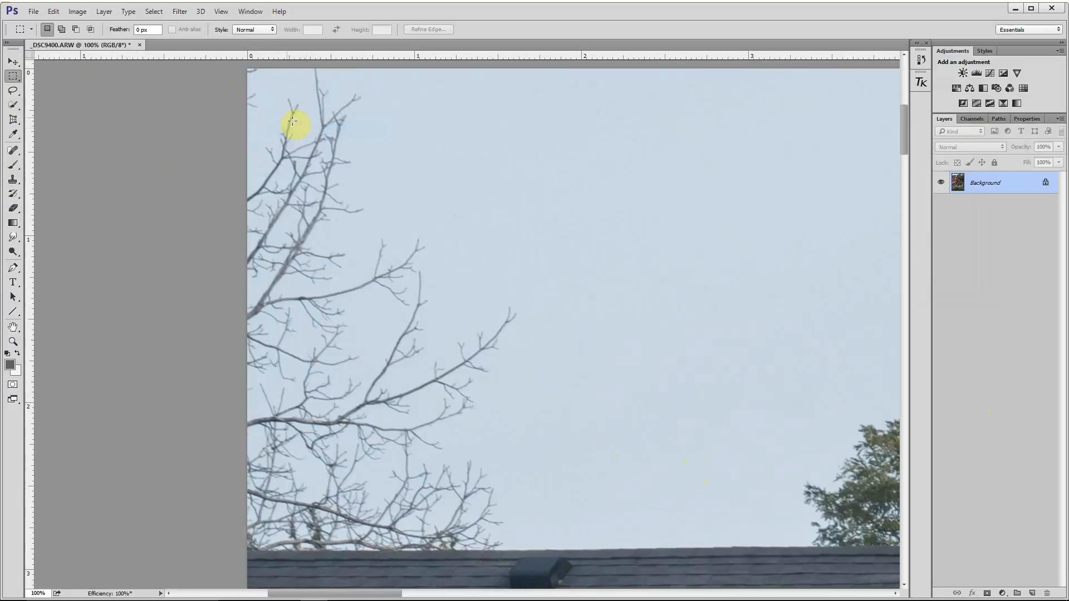
Step: Select the bare branches with a narrower rectangle ending at the roofline, replace them using Content-Aware Fill, and deselect
drag(241, 68, 529, 548)
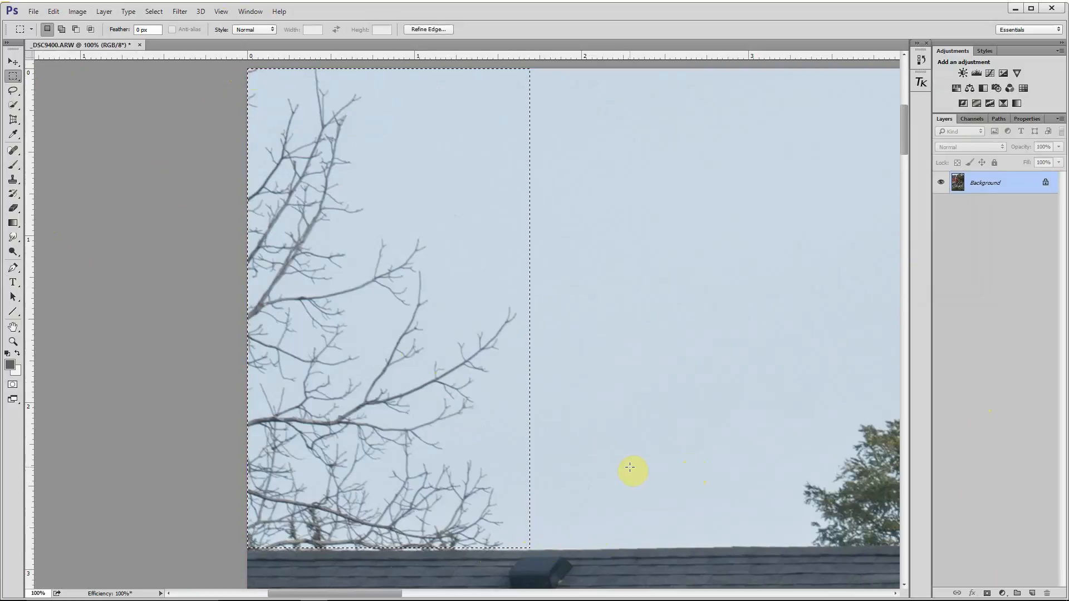
key(shift+BackSpace)
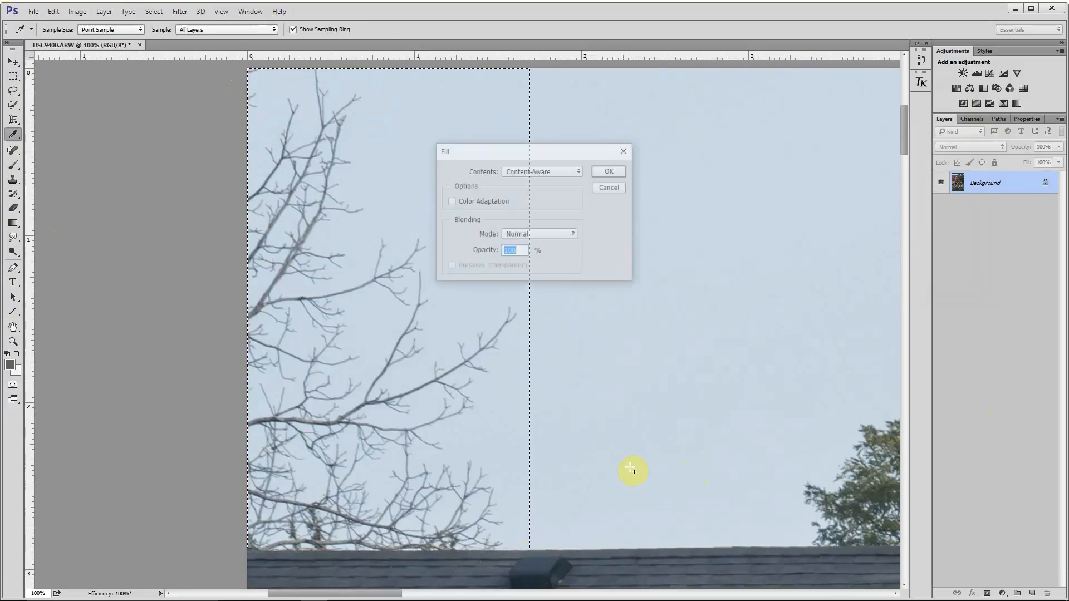
key(Return)
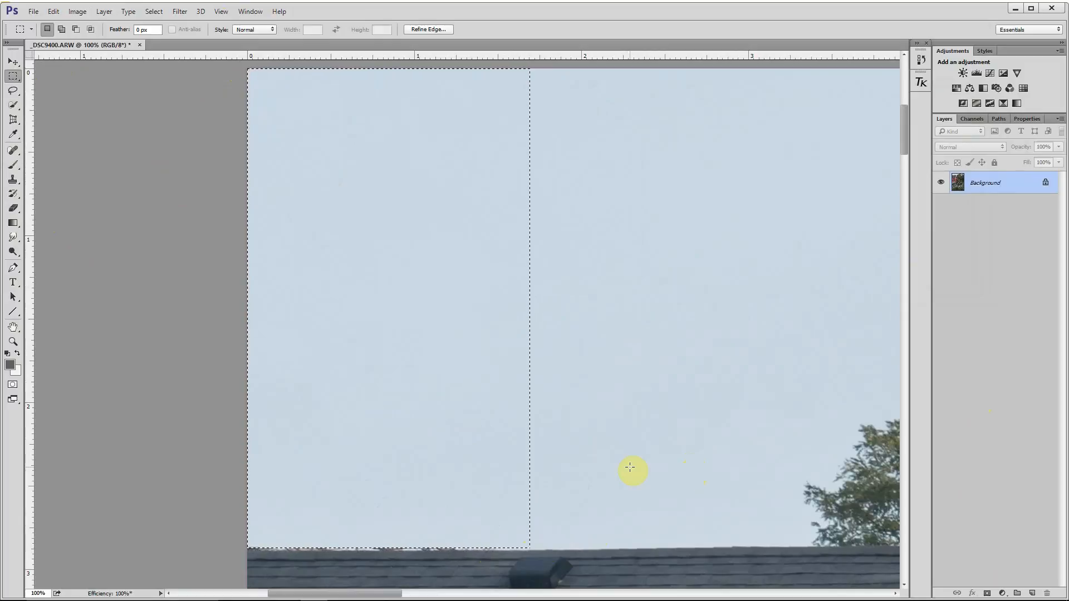
key(ctrl+z)
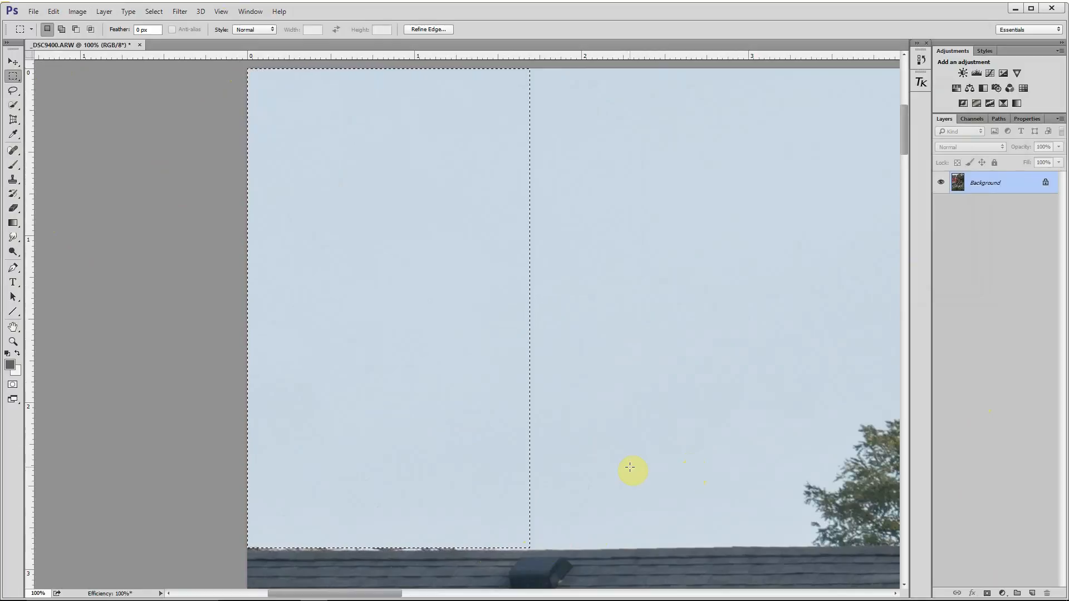
key(ctrl+d)
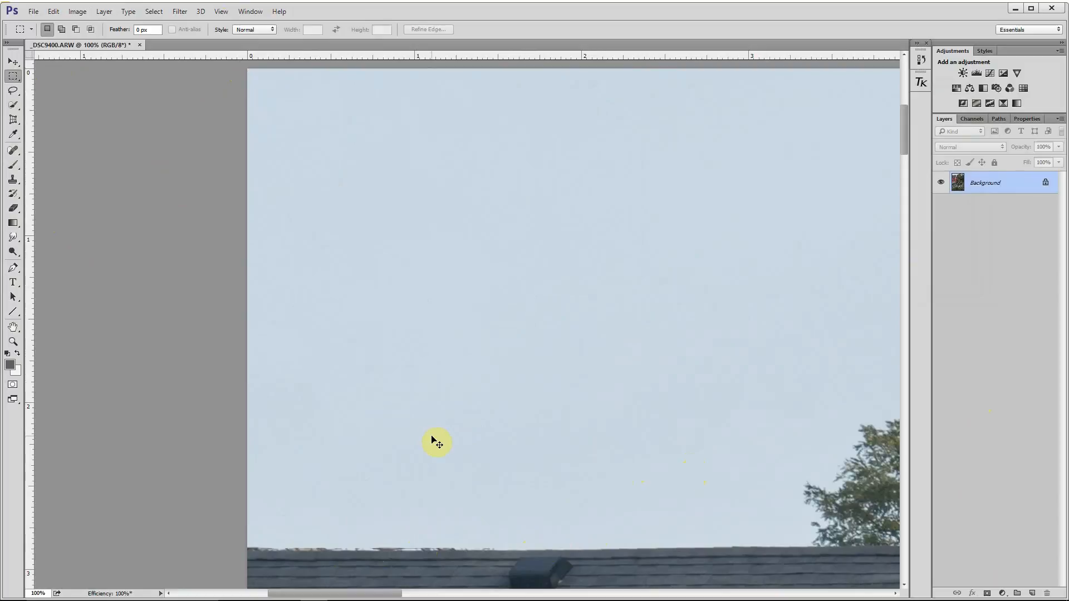
key(ctrl+0)
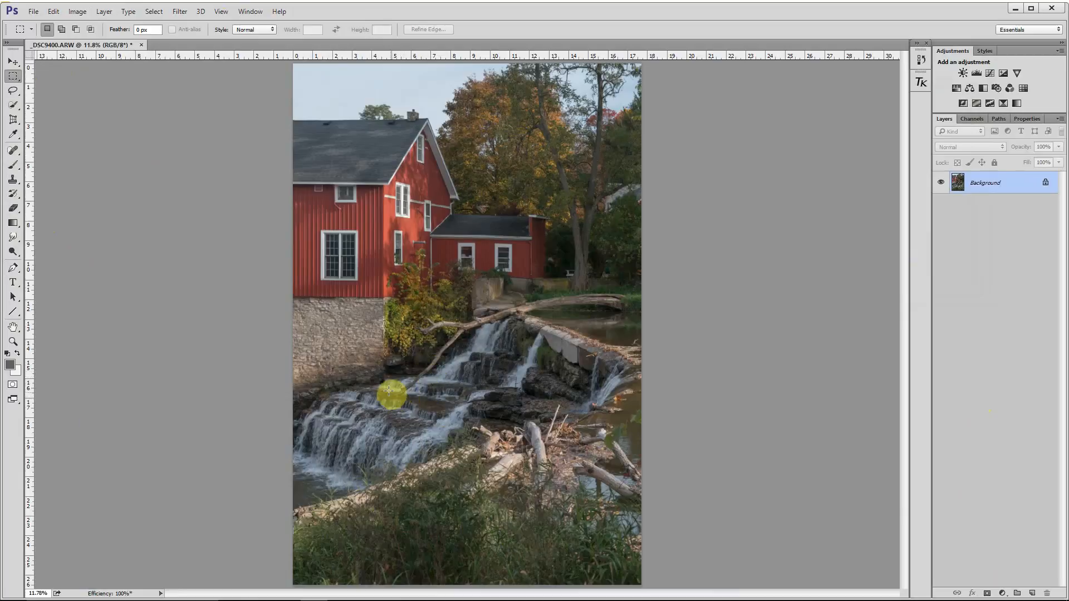
Step: Remove the lower part of the long driftwood branch across the cascade with the Content-Aware Spot Healing Brush
click(13, 344)
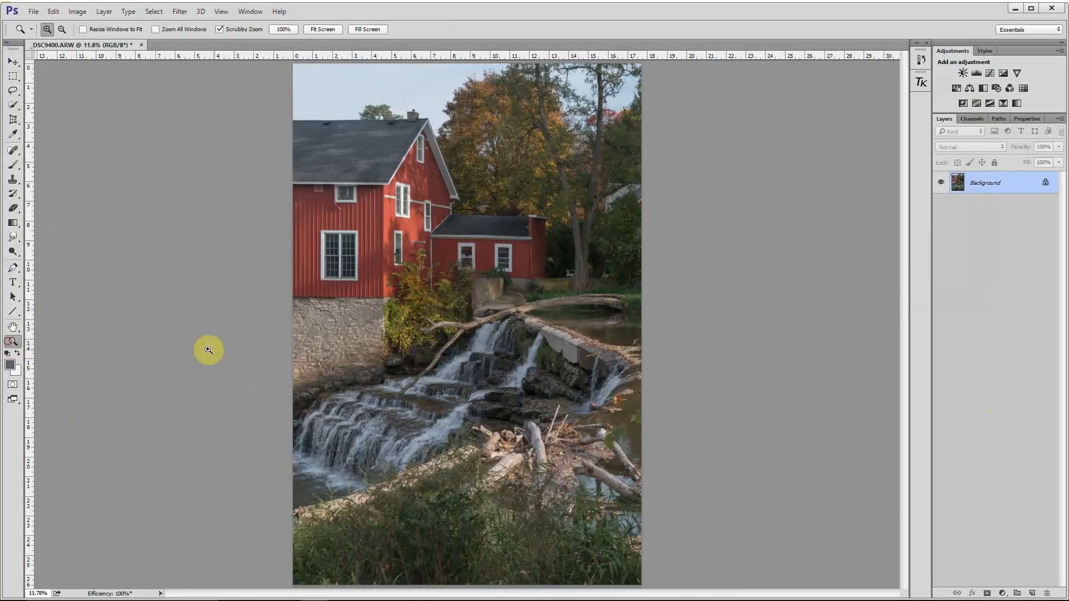
drag(403, 377, 486, 341)
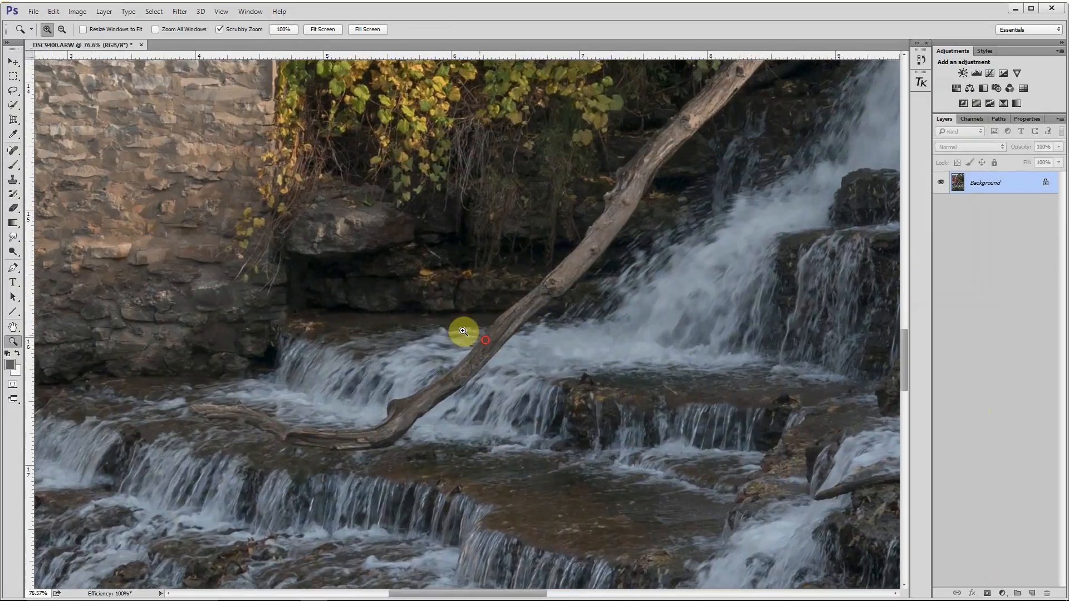
click(14, 153)
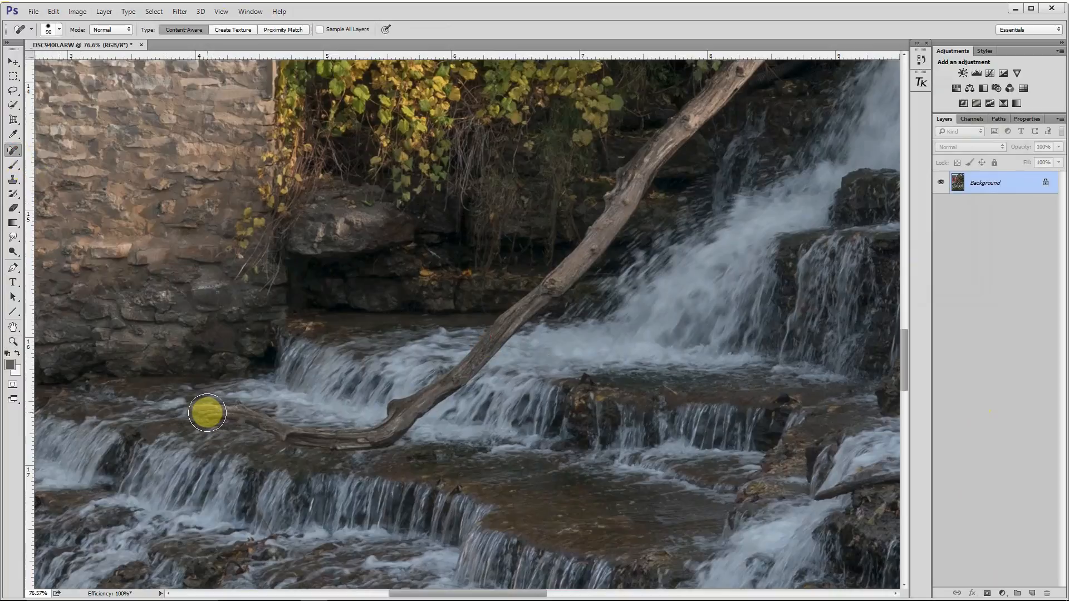
mouse_move(202, 412)
mouse_down()
mouse_move(302, 438)
mouse_move(377, 443)
mouse_move(542, 299)
mouse_up()
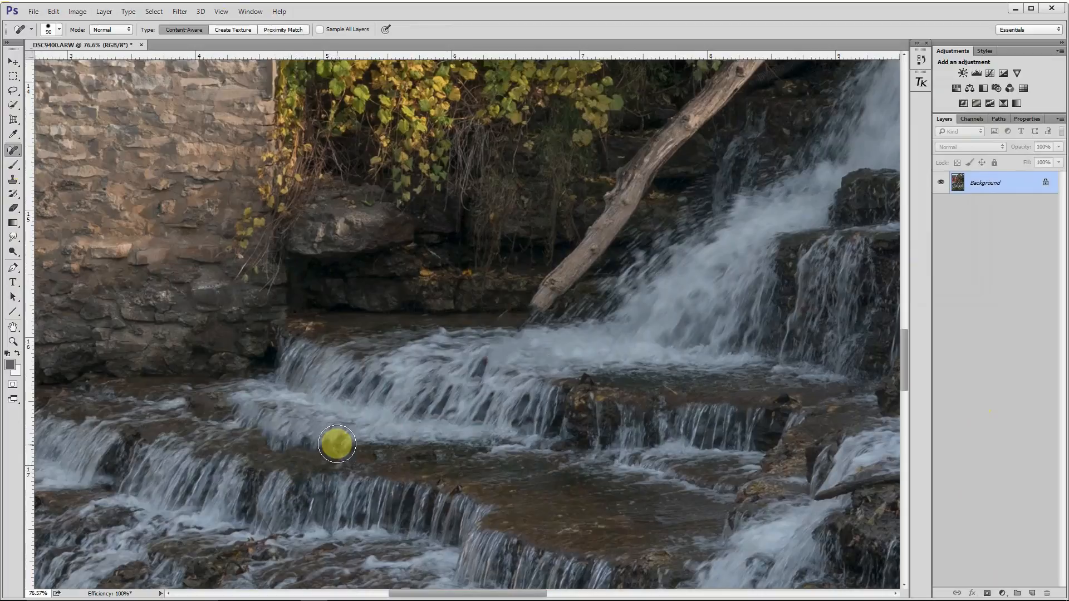
click(12, 341)
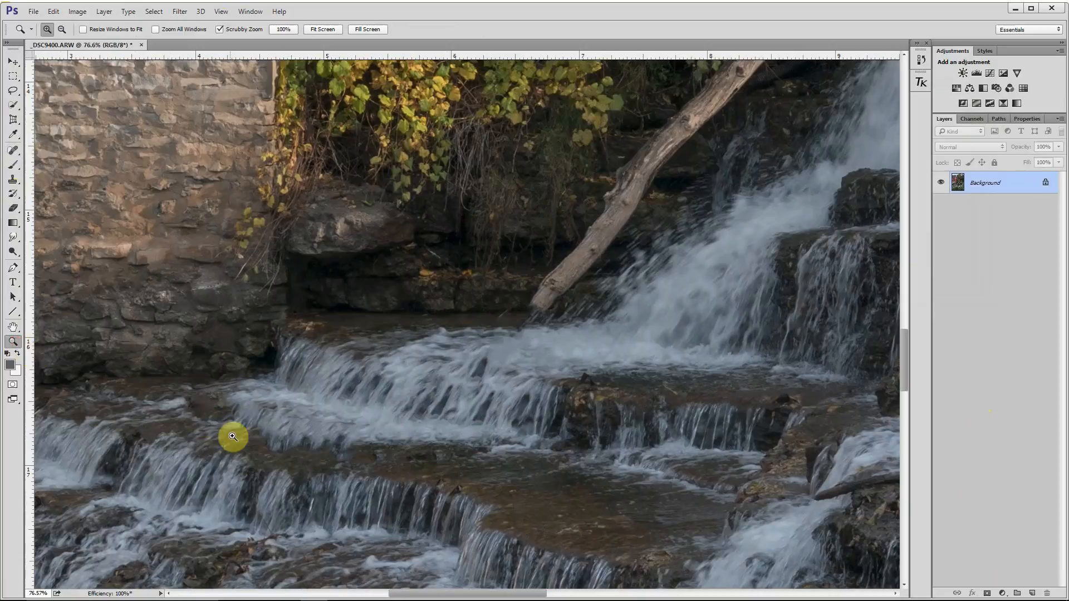
drag(286, 432, 331, 410)
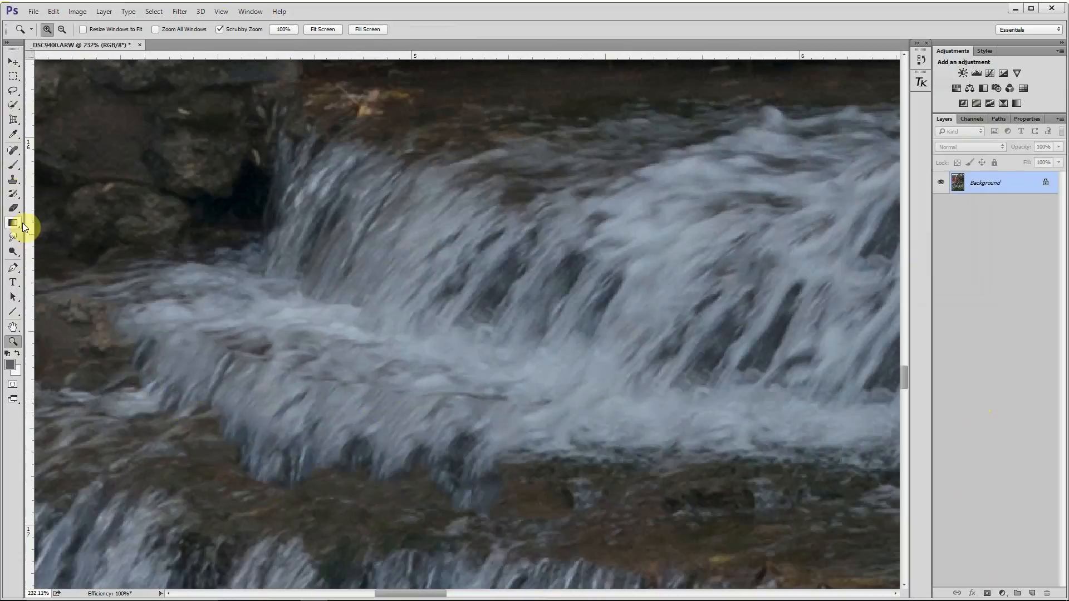
Step: Rebuild the lower edge of the cascade with the Clone Stamp, sampling the water at its lower-left end to cover the retouching marks
click(13, 179)
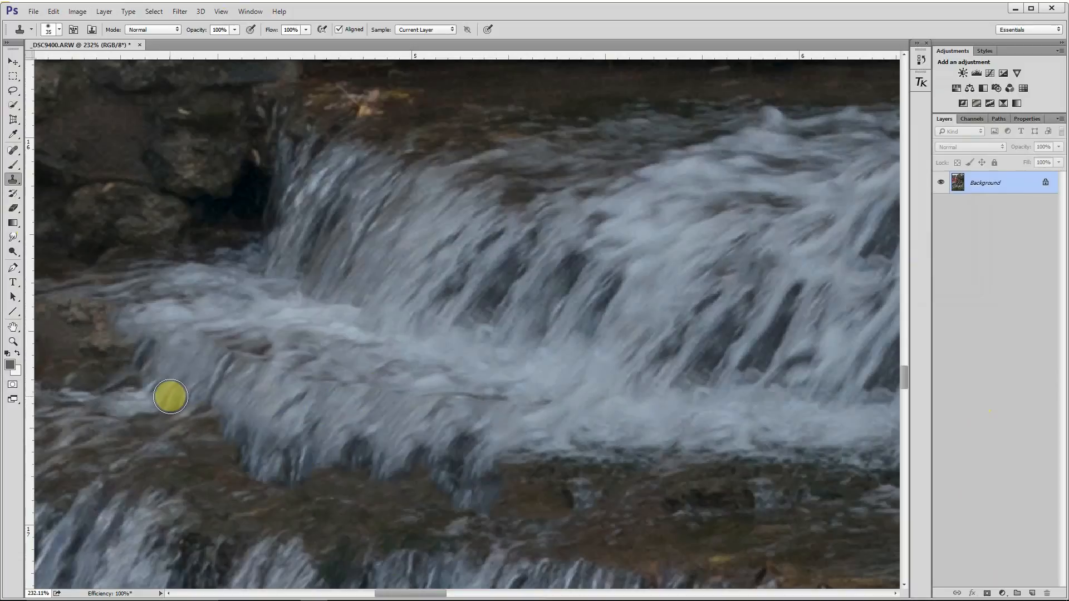
alt+click(171, 396)
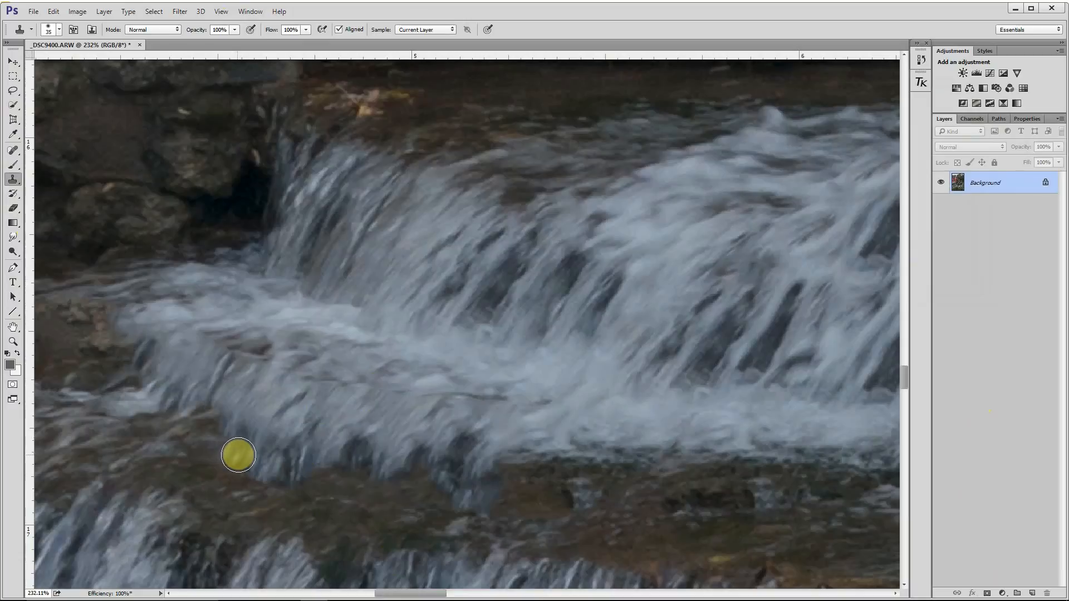
mouse_move(252, 447)
mouse_down()
mouse_move(256, 460)
mouse_move(305, 465)
mouse_move(291, 466)
mouse_up()
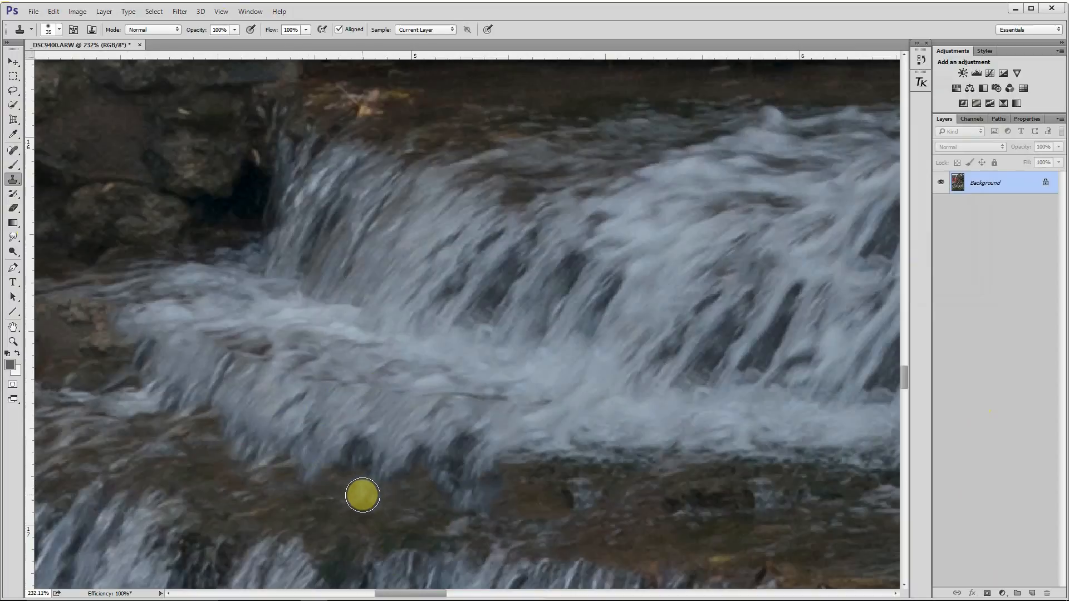
alt+click(171, 397)
mouse_move(447, 482)
mouse_down()
mouse_move(474, 495)
mouse_move(492, 478)
mouse_move(491, 464)
mouse_move(459, 458)
mouse_move(461, 447)
mouse_move(467, 494)
mouse_move(523, 452)
mouse_up()
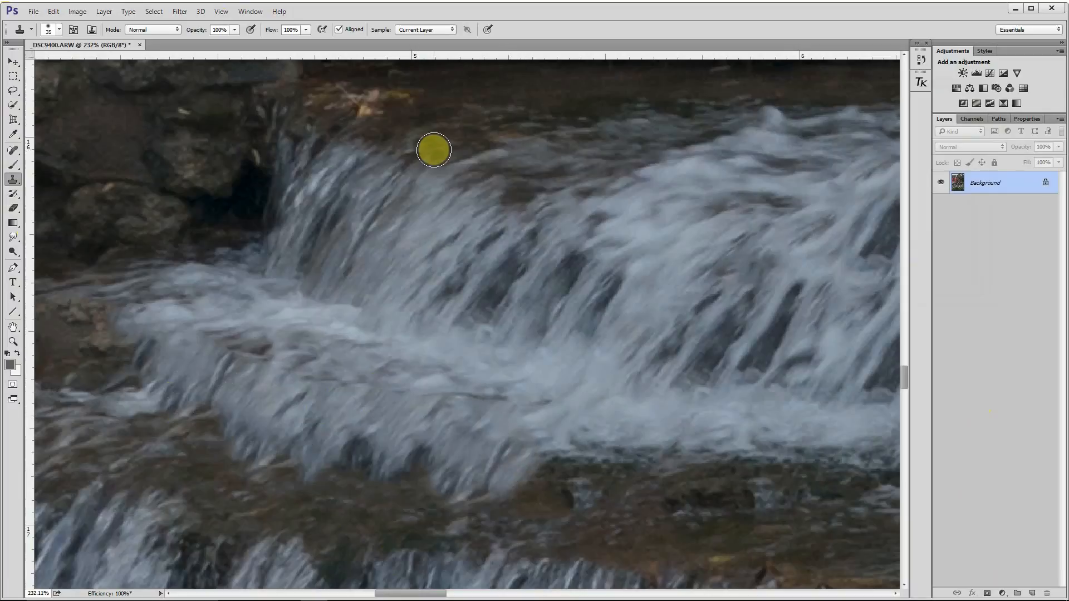
key(ctrl+0)
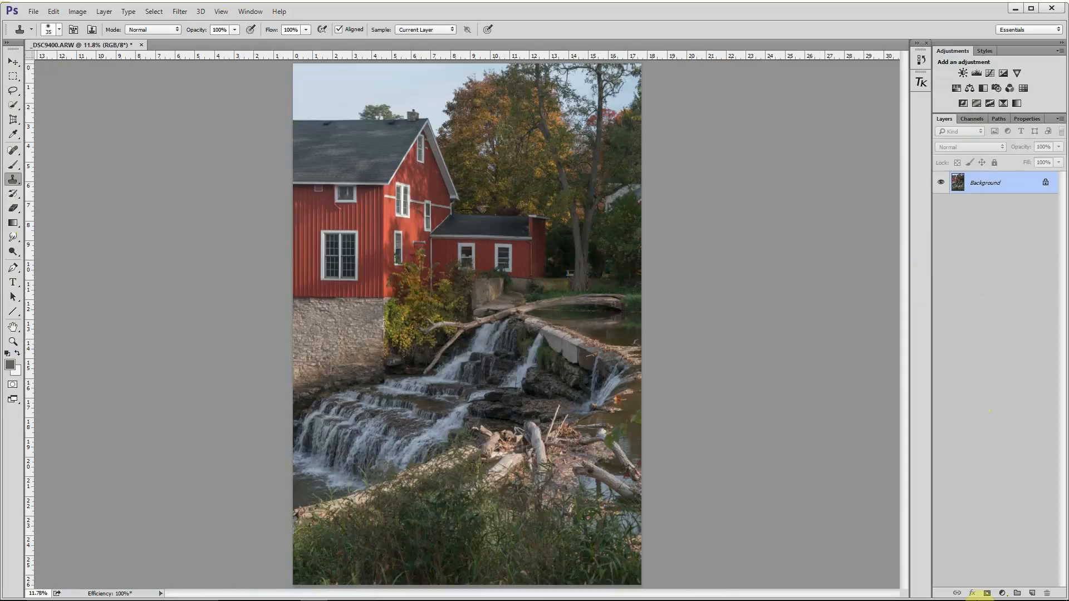
mouse_move(1002, 599)
click(967, 593)
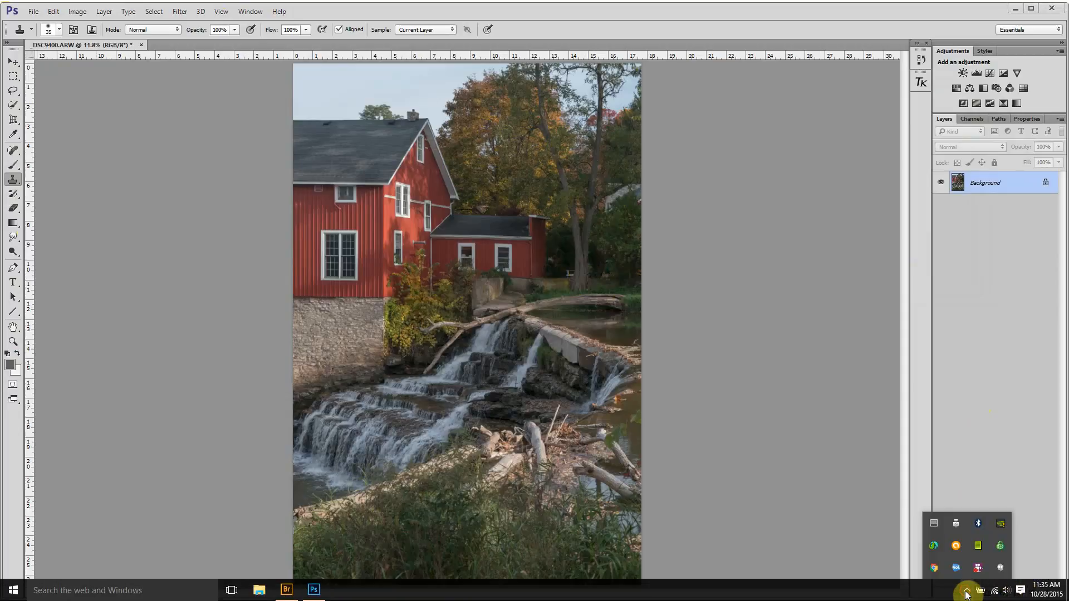